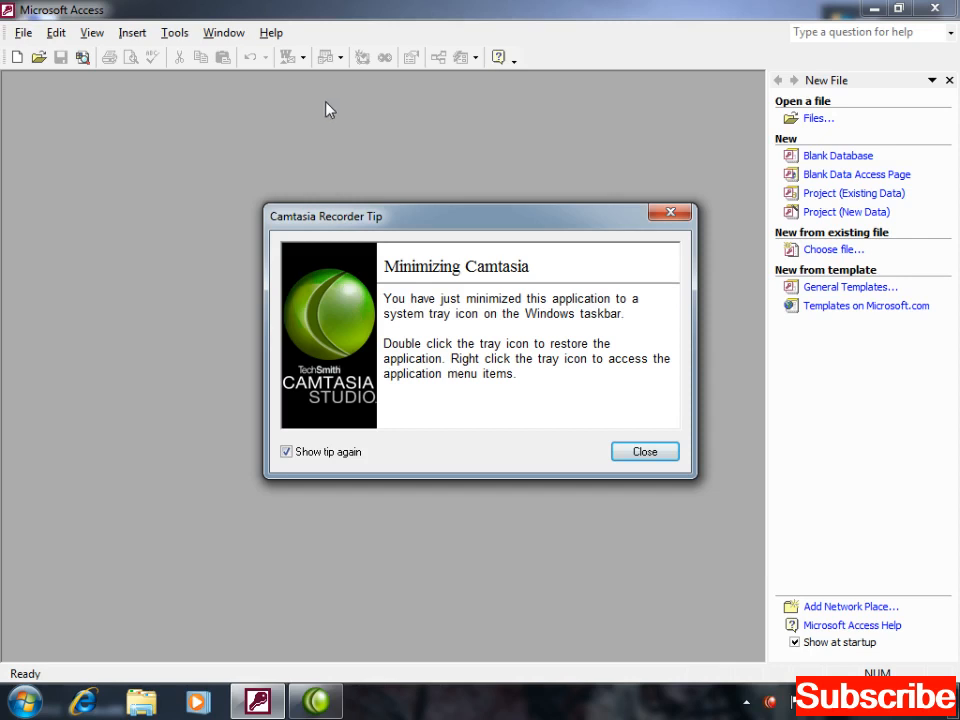
# Step: Start a new blank database and set its save location to the CR folder under Desktop > Classes > Morning > Term S
pyautogui.click(637, 459)
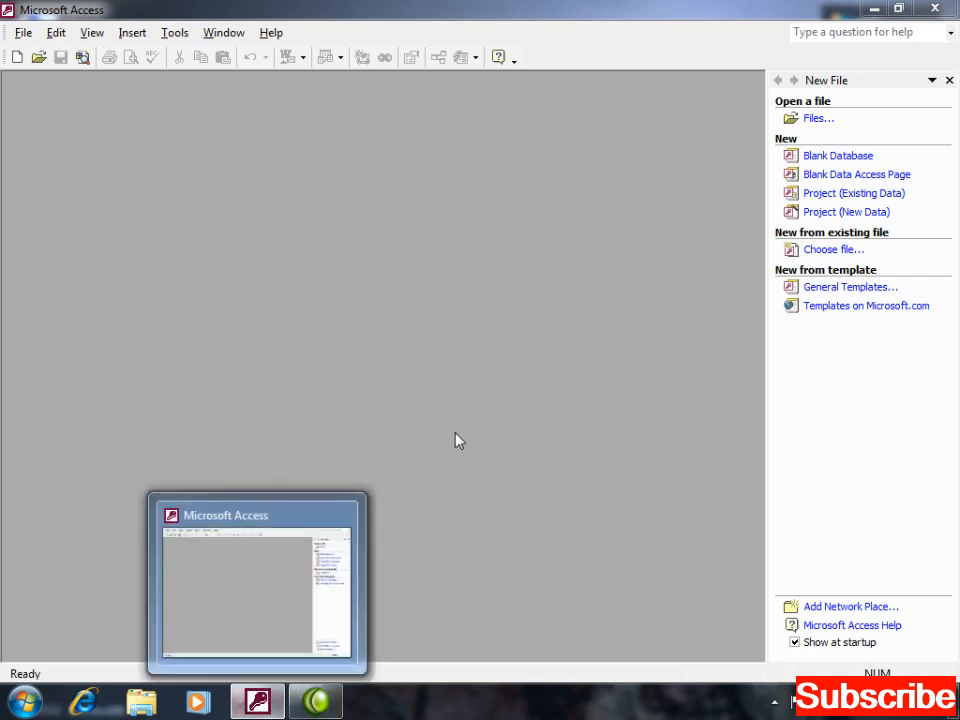
pyautogui.click(802, 160)
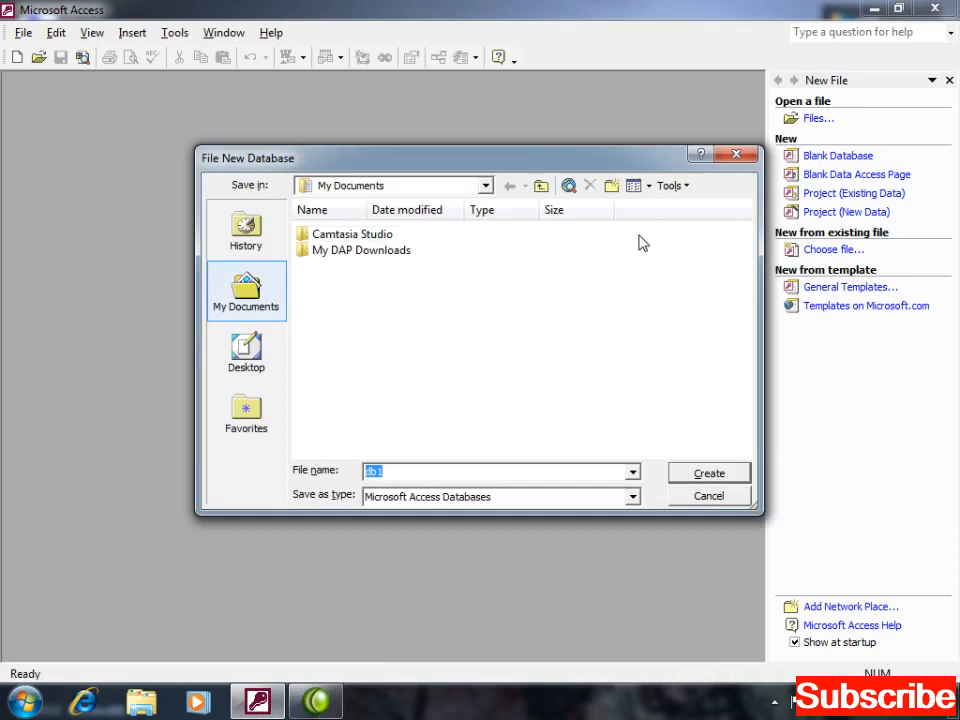
pyautogui.click(238, 352)
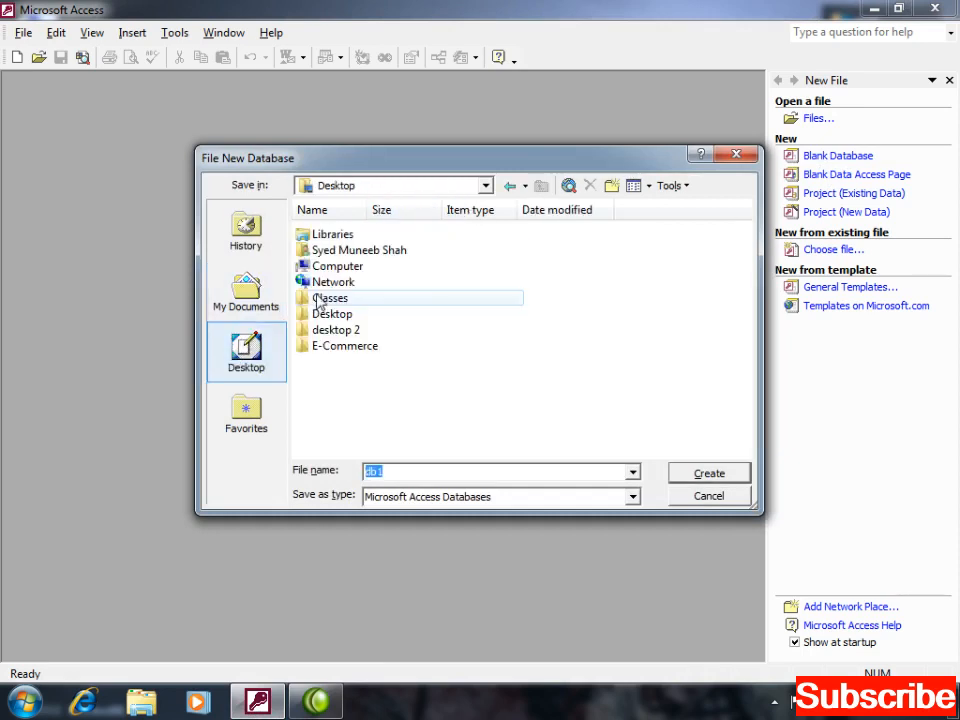
pyautogui.doubleClick(328, 298)
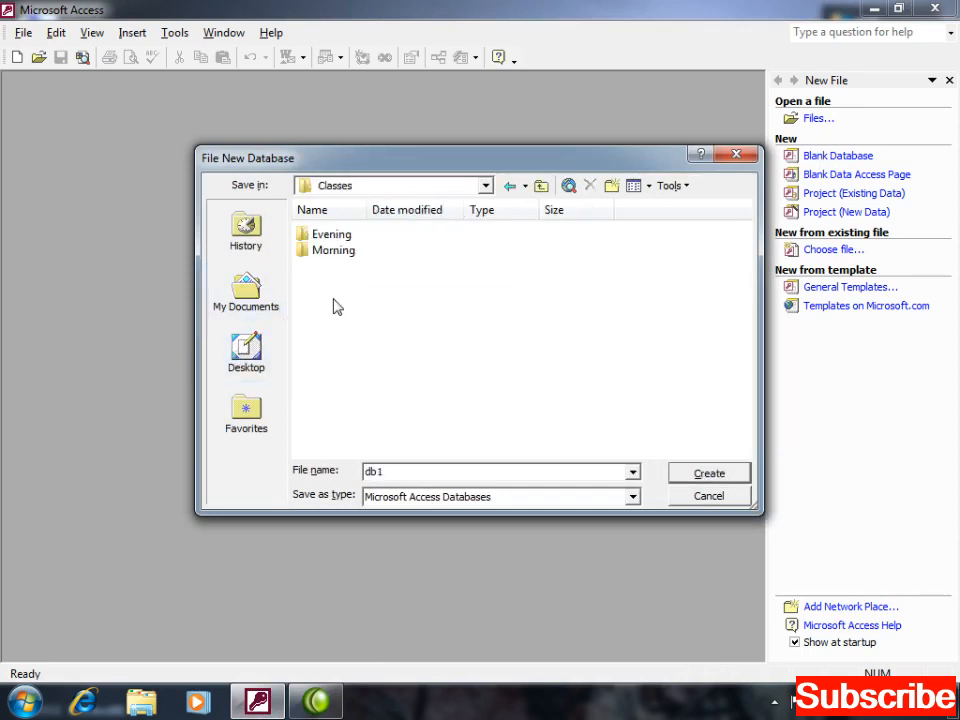
pyautogui.doubleClick(335, 252)
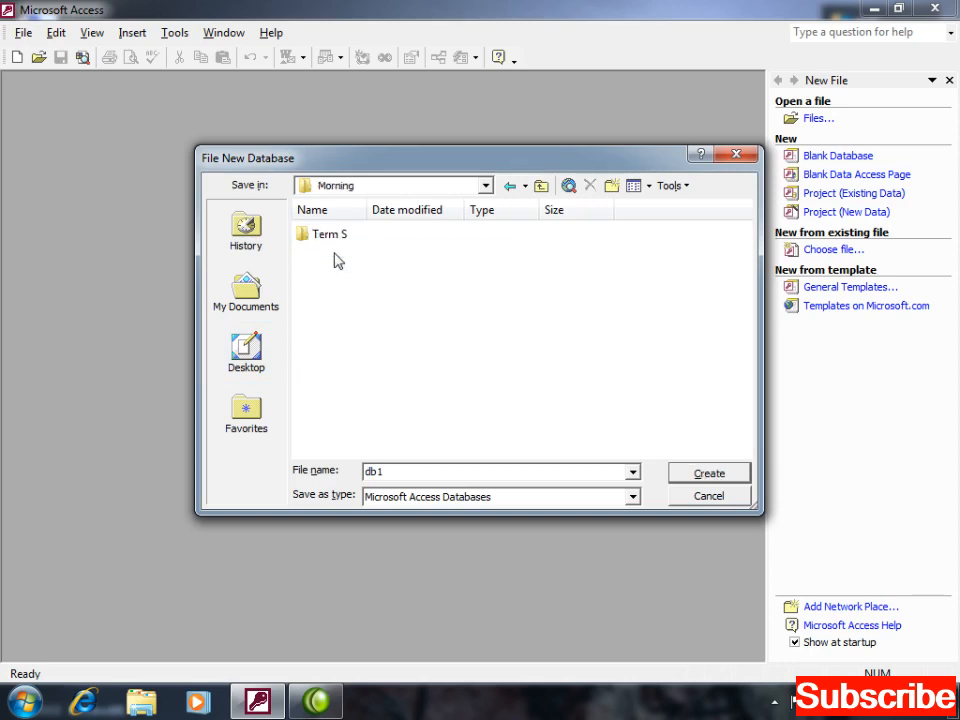
pyautogui.press('Return')
pyautogui.press('Down')
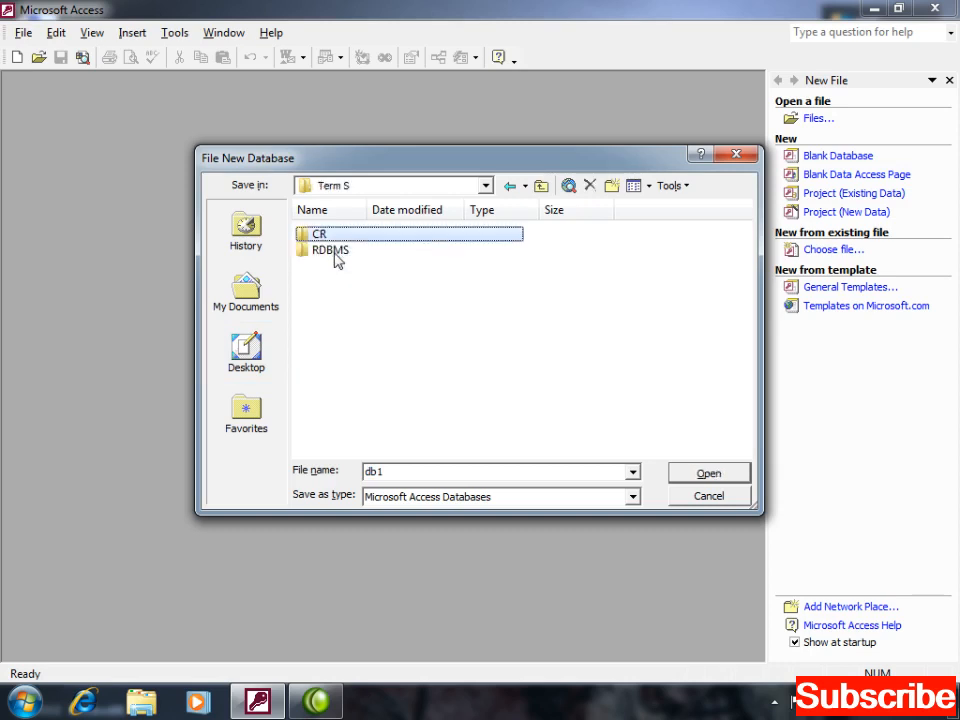
pyautogui.press('Return')
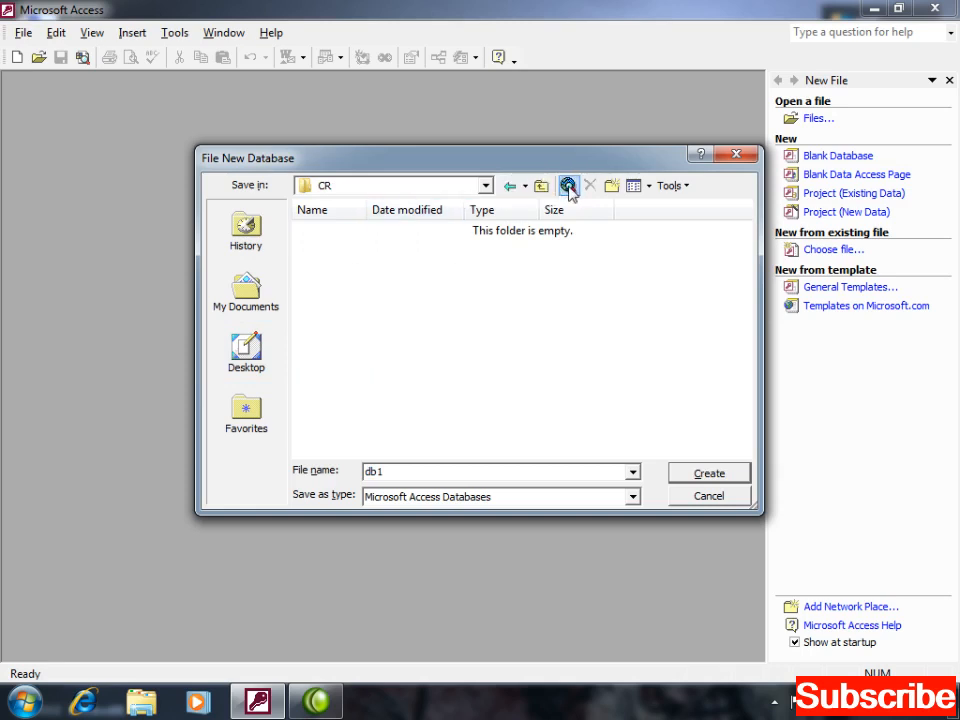
# Step: Create a new folder named 07-10-2012 inside the CR folder
pyautogui.click(611, 185)
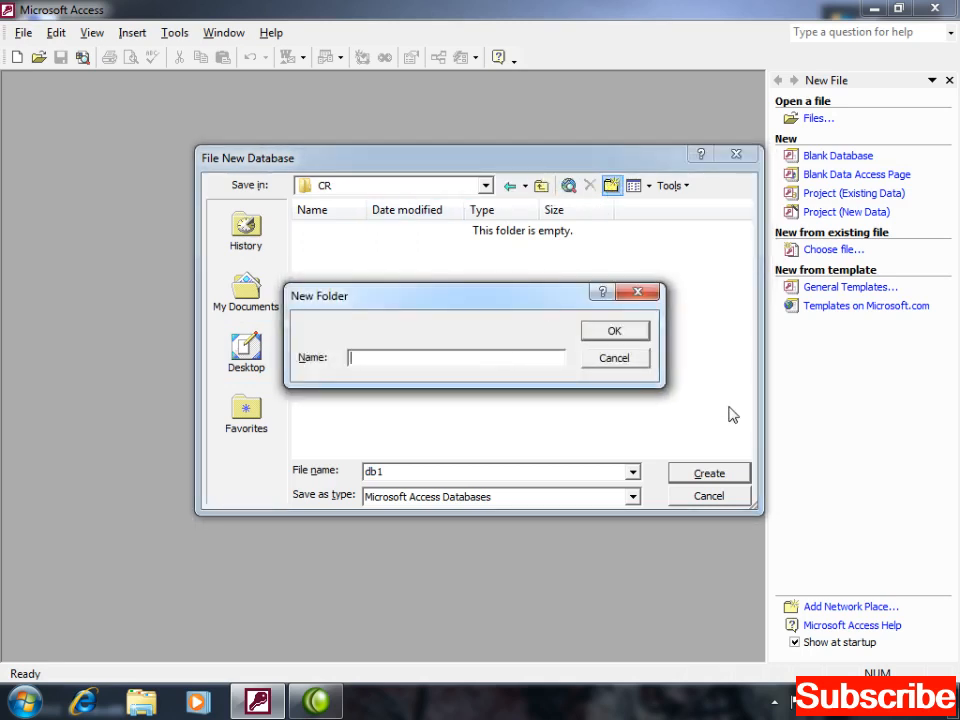
pyautogui.write('07-10-')
pyautogui.write('2012')
pyautogui.press('Return')
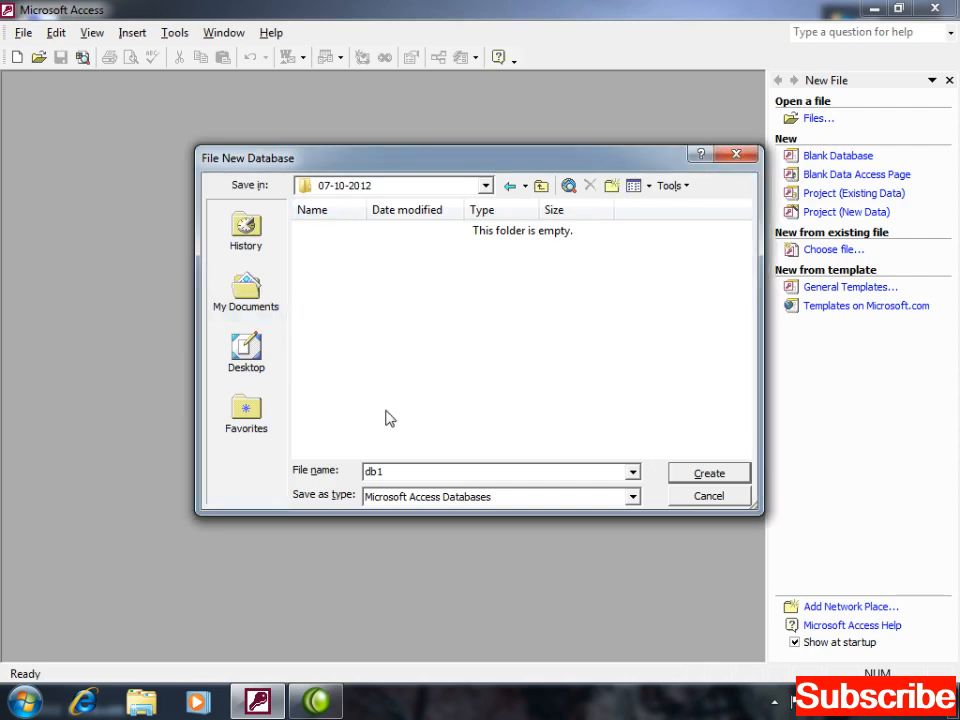
# Step: Name the new database file employee and create it
pyautogui.click(404, 473)
pyautogui.press('BackSpace')
pyautogui.press('BackSpace')
pyautogui.press('BackSpace')
pyautogui.write('employee')
pyautogui.press('Return')
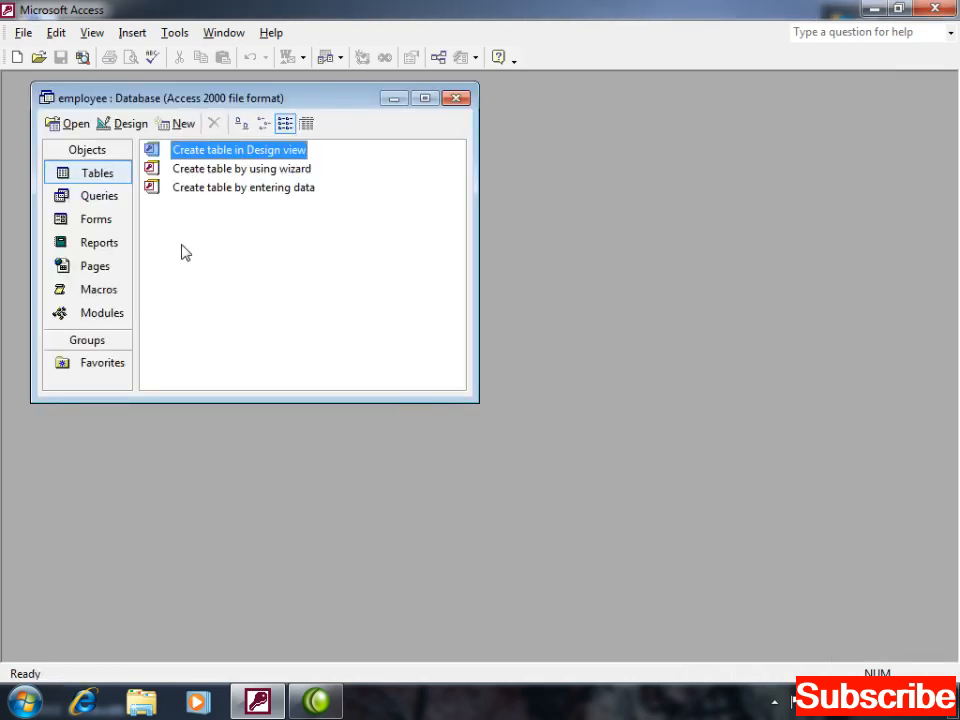
# Step: Start a new table in Design view with a Number field eid and a Text field ename
pyautogui.doubleClick(215, 152)
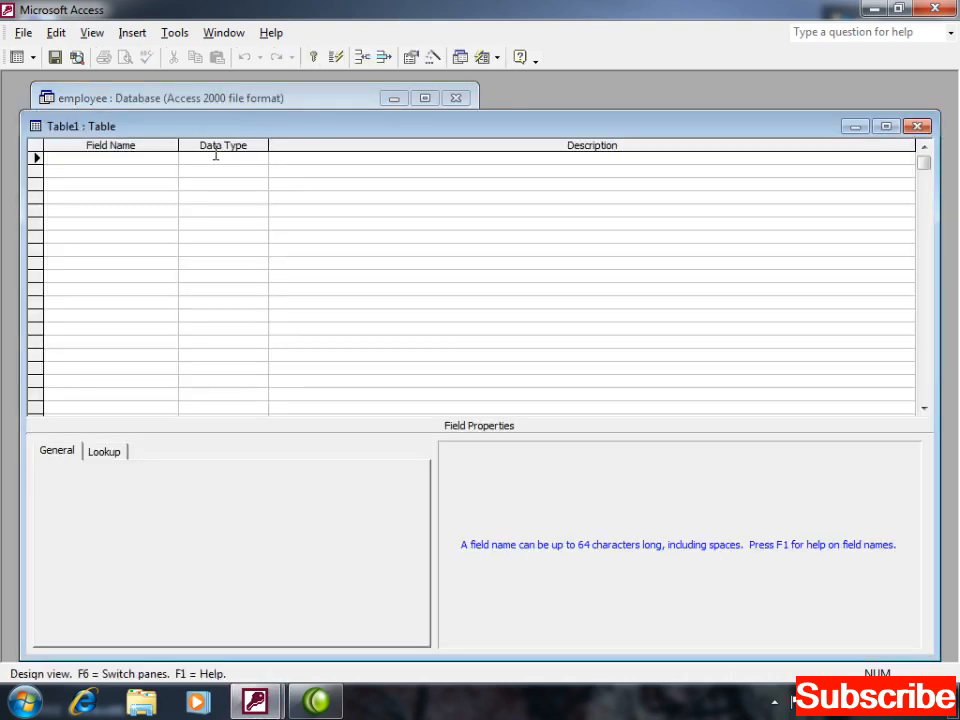
pyautogui.write('eid')
pyautogui.press('Tab')
pyautogui.write('n')
pyautogui.press('Tab')
pyautogui.press('Tab')
pyautogui.write('ename')
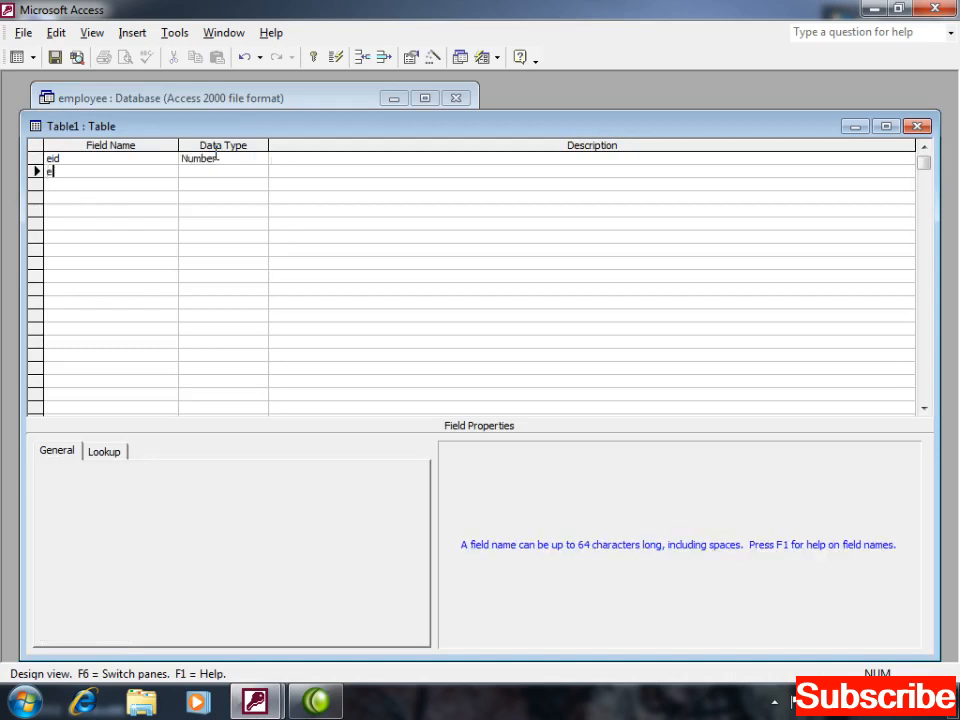
pyautogui.press('Tab')
pyautogui.press('Tab')
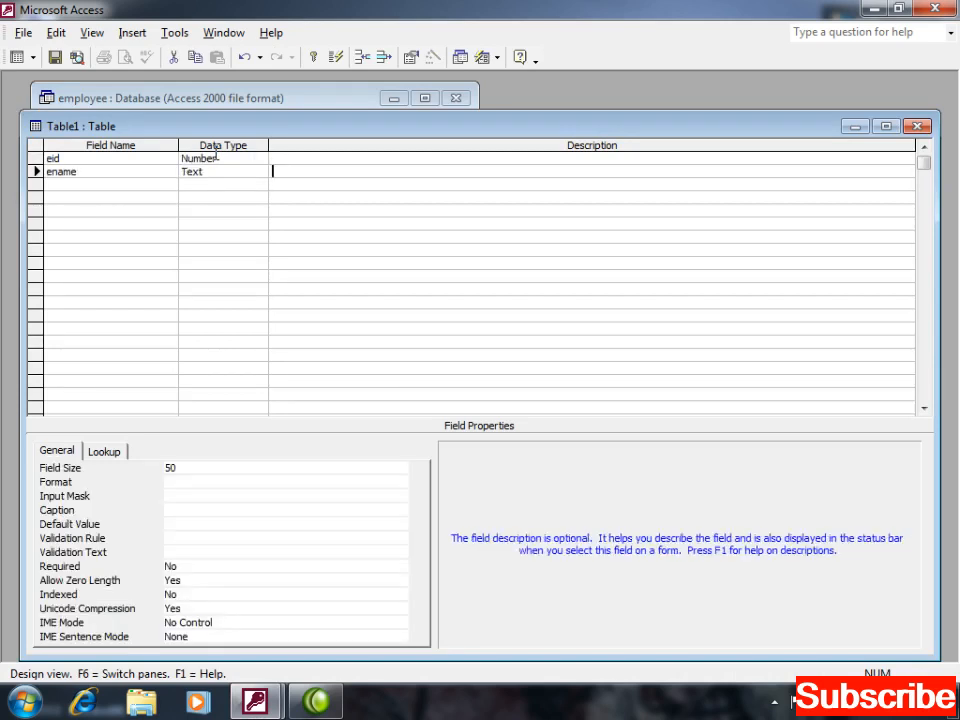
# Step: Add a field named sal below ename and set its data type to Number
pyautogui.press('Tab')
pyautogui.write('sal')
pyautogui.press('Tab')
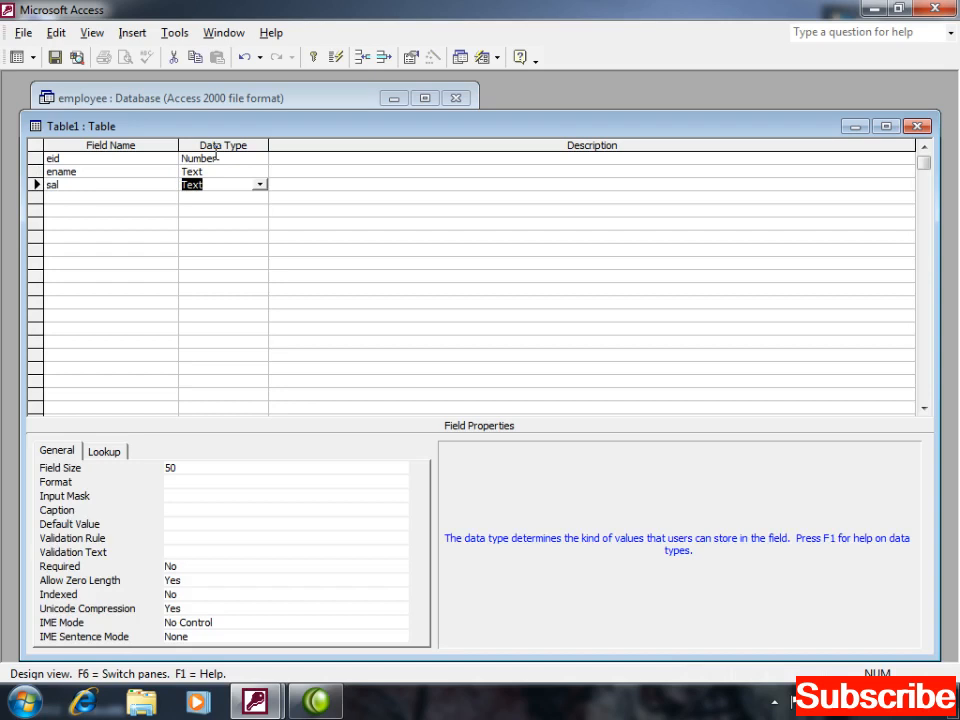
pyautogui.press('Tab')
pyautogui.press('Tab')
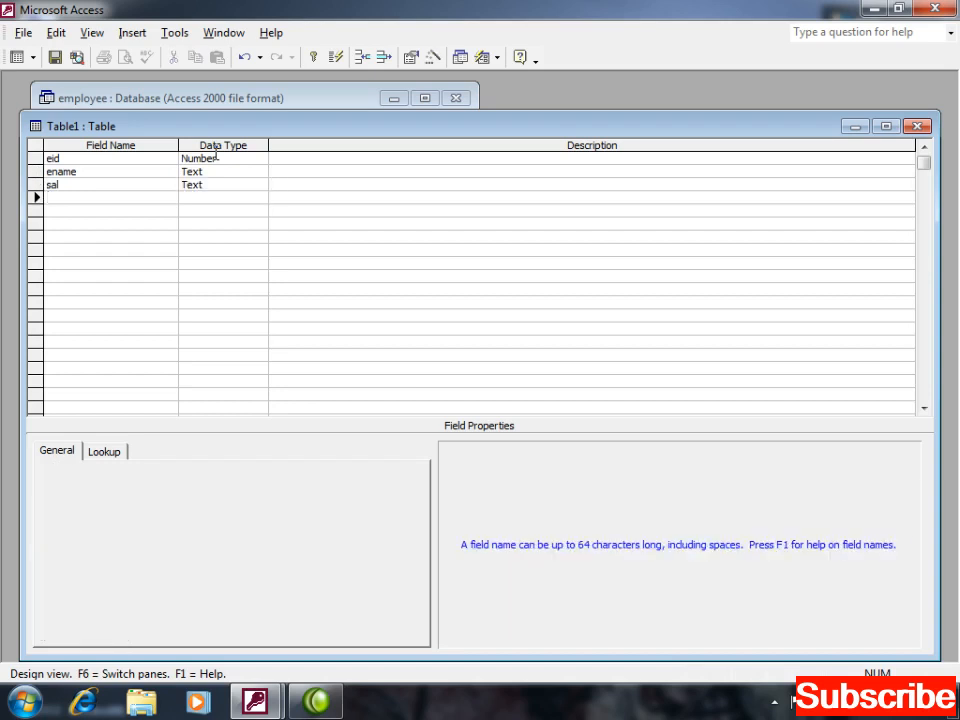
pyautogui.hotkey('shift', 'Tab')
pyautogui.hotkey('shift', 'Tab')
pyautogui.write('n')
pyautogui.press('Tab')
pyautogui.press('Tab')
# Step: Add a field named comm below sal with the Number data type
pyautogui.write('com')
pyautogui.press('BackSpace')
pyautogui.write('mm')
pyautogui.press('Tab')
pyautogui.write('n')
pyautogui.press('Tab')
pyautogui.press('Tab')
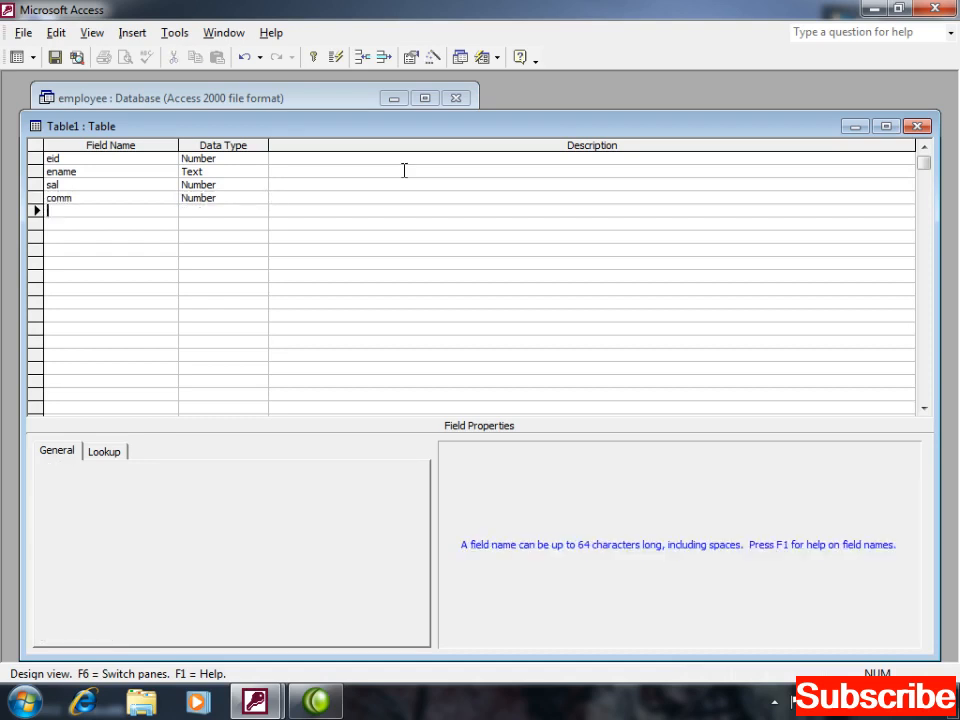
# Step: Add a Text field named mgr and a Number field named deptno below comm
pyautogui.write('mgr')
pyautogui.press('Tab')
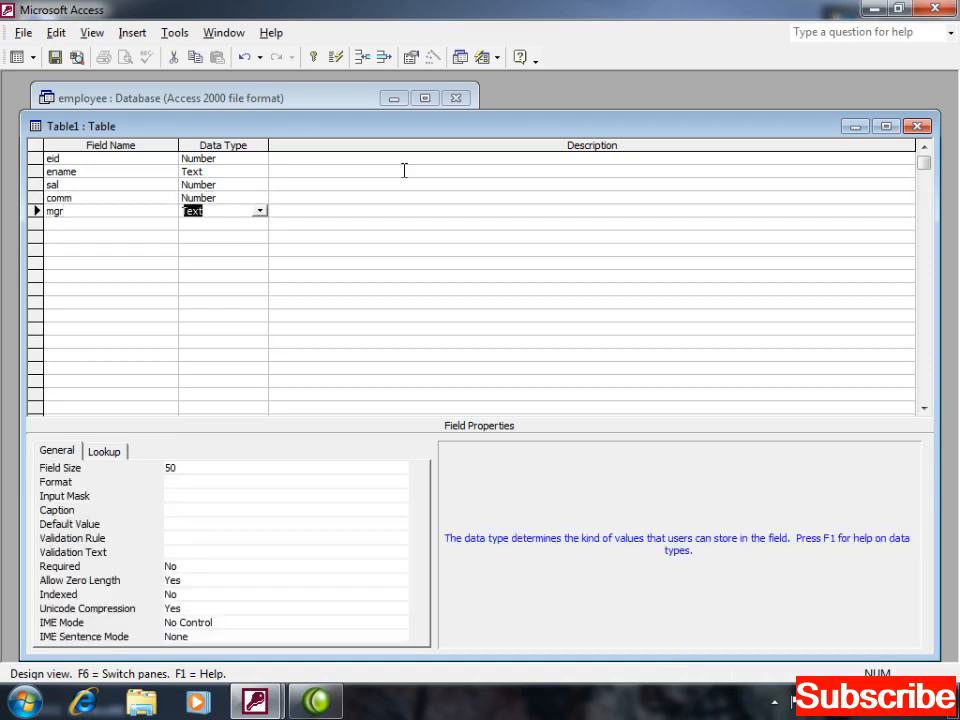
pyautogui.press('Tab')
pyautogui.press('Tab')
pyautogui.write('deptno')
pyautogui.press('Tab')
pyautogui.write('n')
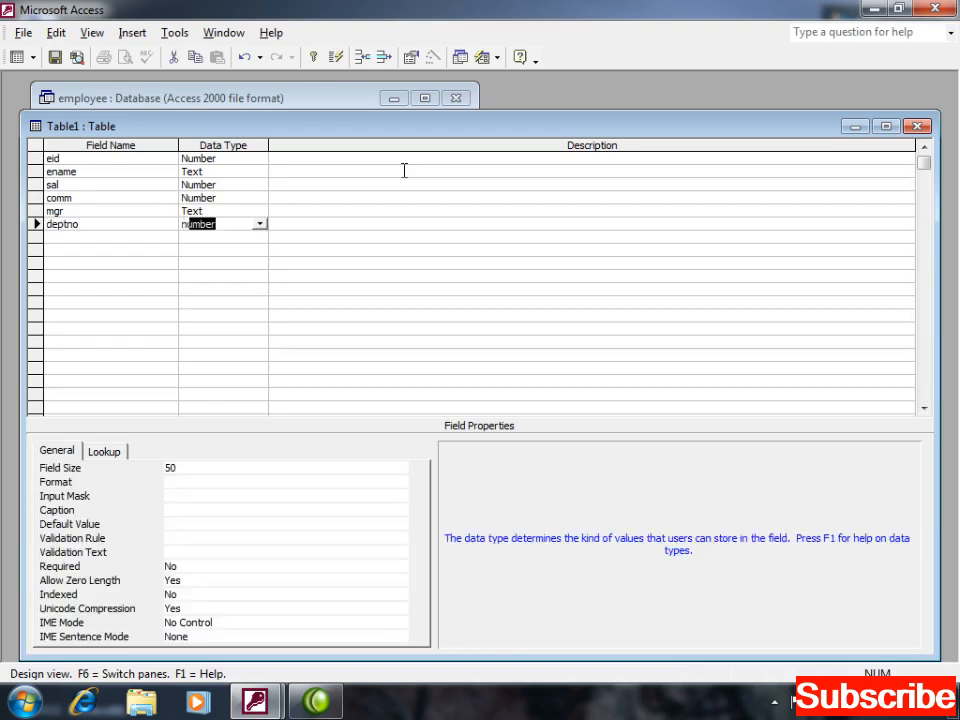
# Step: Set the data type of the eid field to AutoNumber
pyautogui.click(113, 160)
pyautogui.click(228, 160)
pyautogui.click(259, 160)
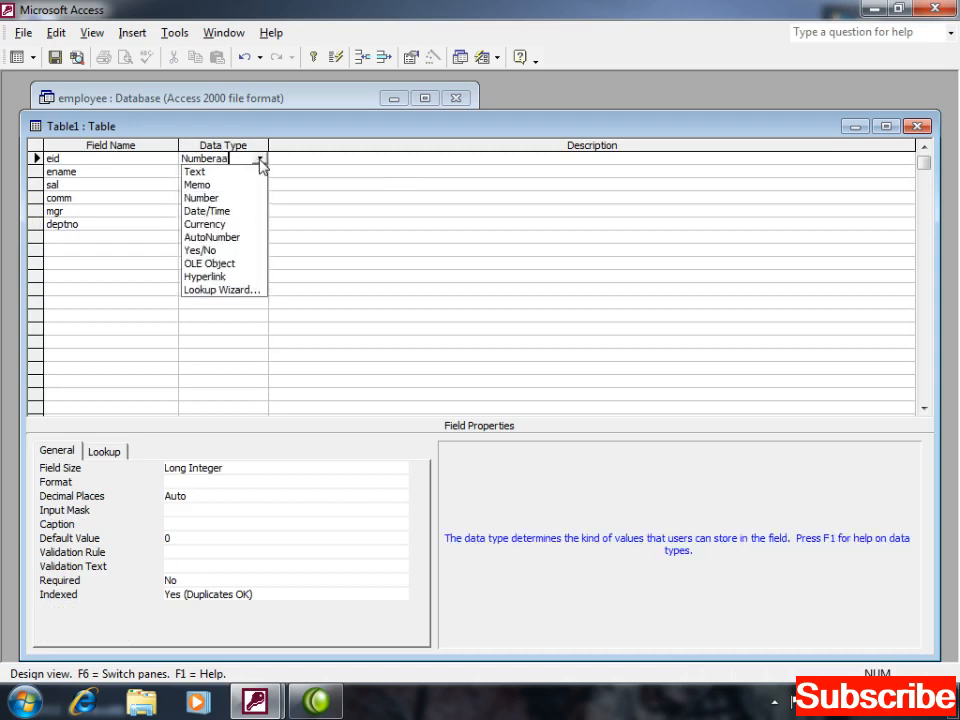
pyautogui.write('a')
pyautogui.press('BackSpace')
pyautogui.press('BackSpace')
pyautogui.press('BackSpace')
pyautogui.press('BackSpace')
pyautogui.press('BackSpace')
pyautogui.press('BackSpace')
pyautogui.press('BackSpace')
pyautogui.write('AutoNumber')
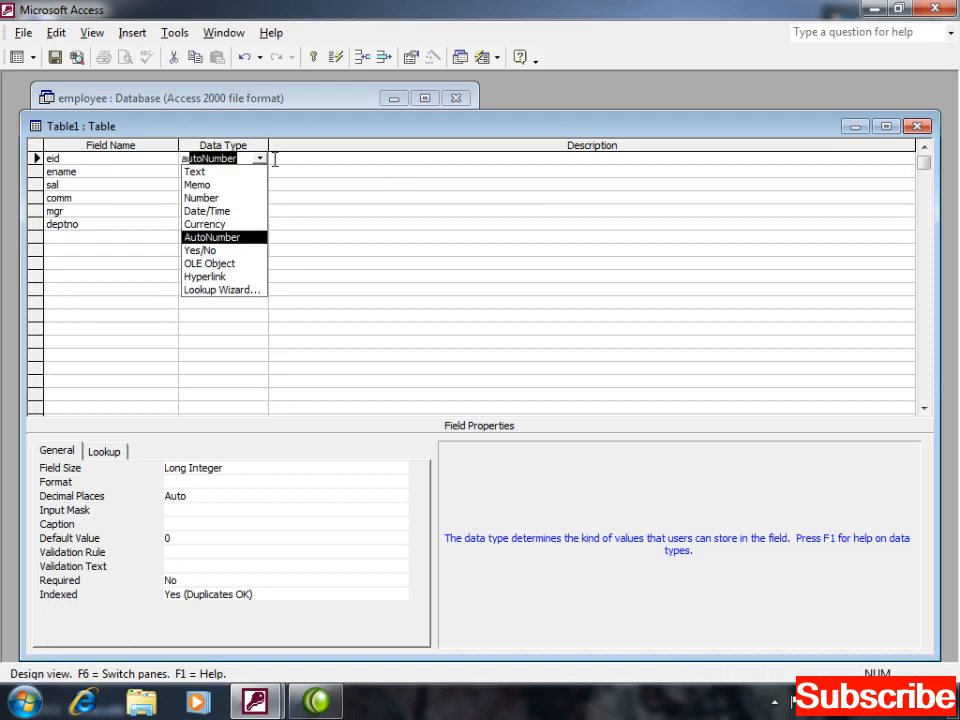
pyautogui.press('Tab')
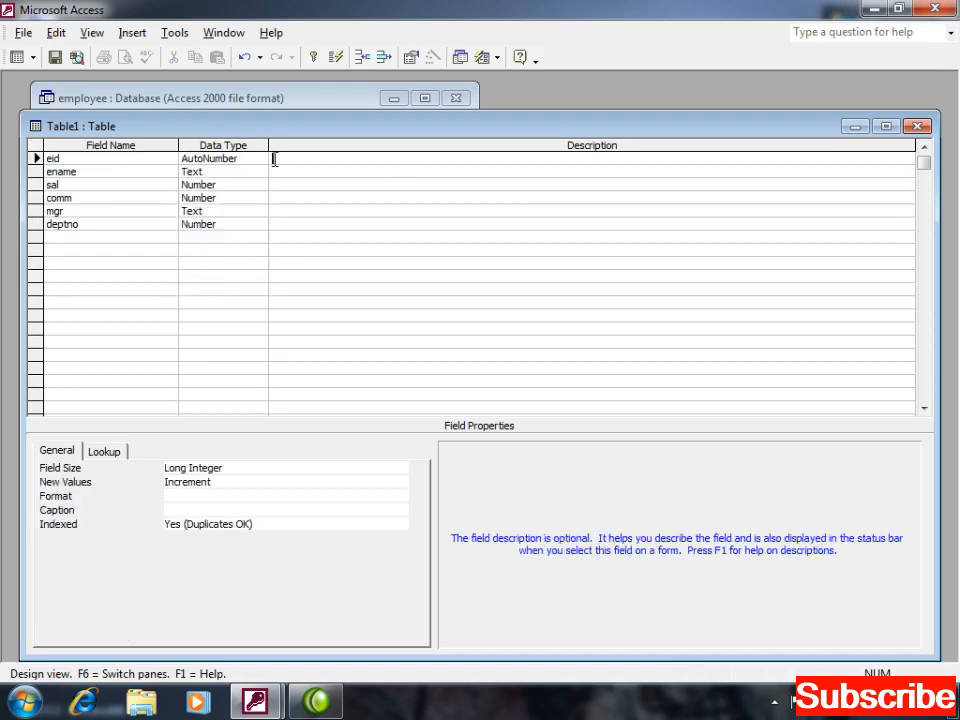
# Step: Make eid the primary key, and close the table design, saving the table as emp
pyautogui.click(92, 158)
pyautogui.click(311, 57)
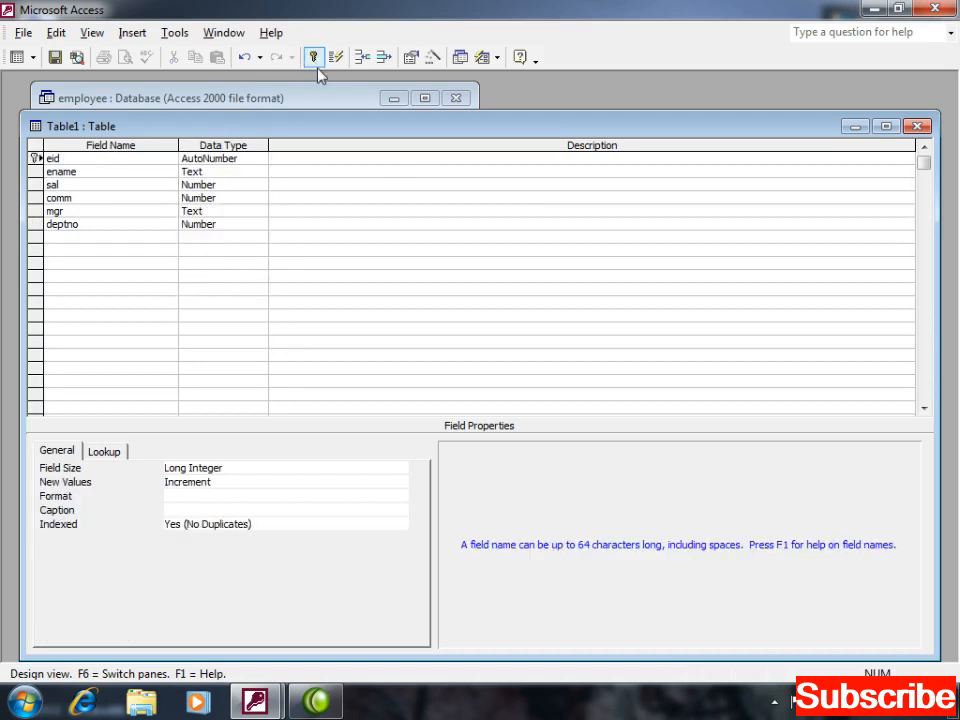
pyautogui.click(917, 126)
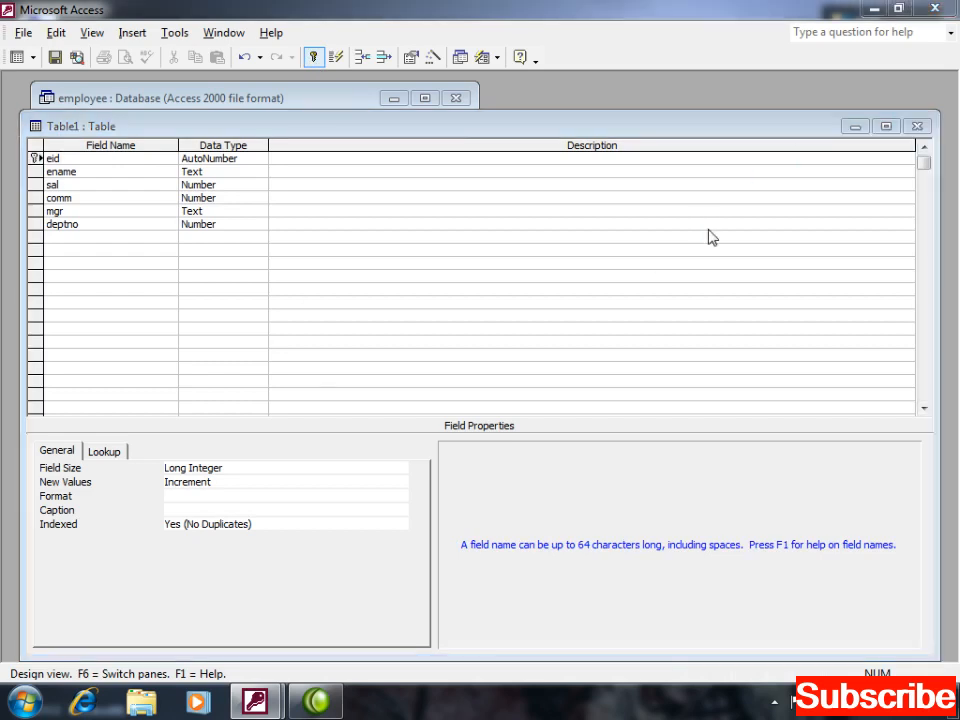
pyautogui.click(408, 396)
pyautogui.write('emp')
pyautogui.press('Return')
# Step: Open the emp table for data entry at the ename field of the first record
pyautogui.press('Down')
pyautogui.press('Down')
pyautogui.press('Down')
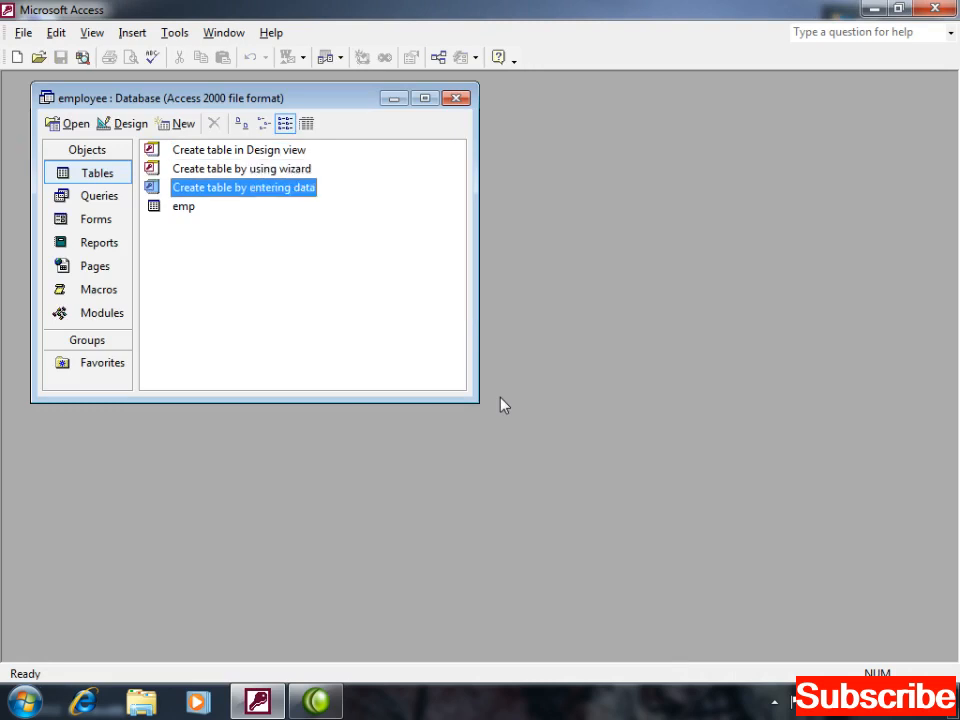
pyautogui.press('Return')
pyautogui.press('Tab')
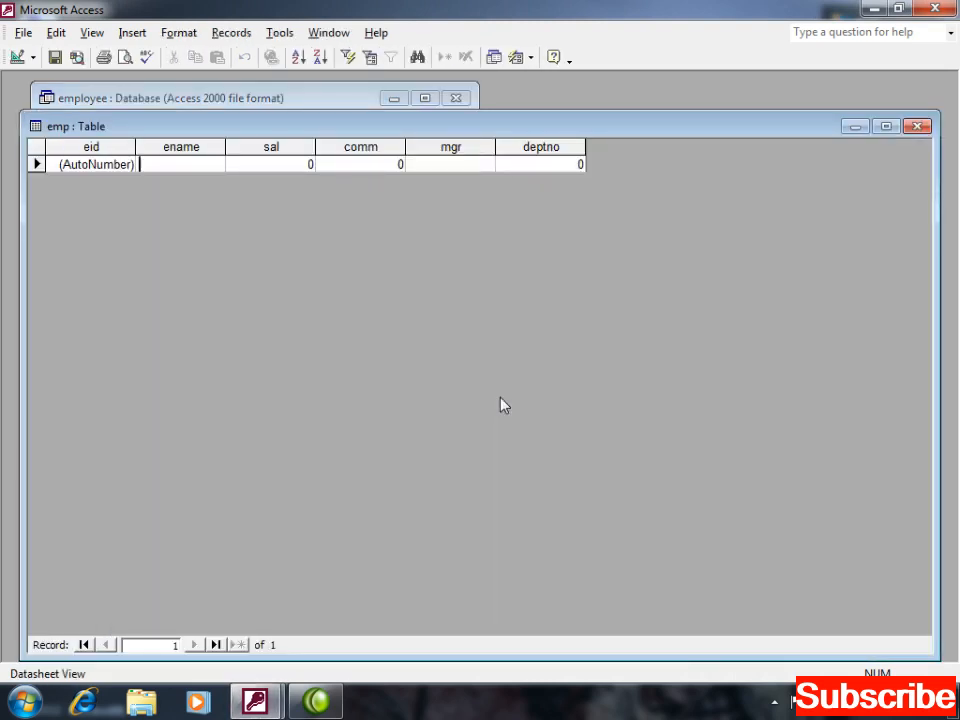
# Step: Enter the first record with the employee's name, sal 1000, the default comm, the manager's name and deptno 10
pyautogui.write('Ali')
pyautogui.press('Tab')
pyautogui.write('1000')
pyautogui.press('Tab')
pyautogui.press('Tab')
pyautogui.write('King')
pyautogui.press('Tab')
pyautogui.write('10')
pyautogui.press('Tab')
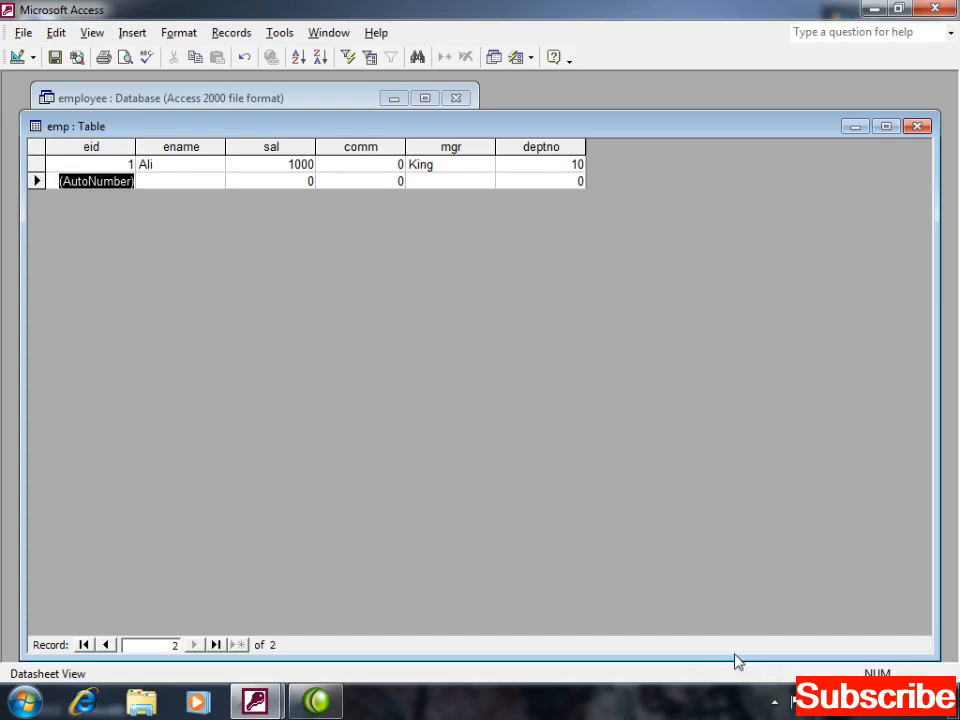
pyautogui.click(775, 701)
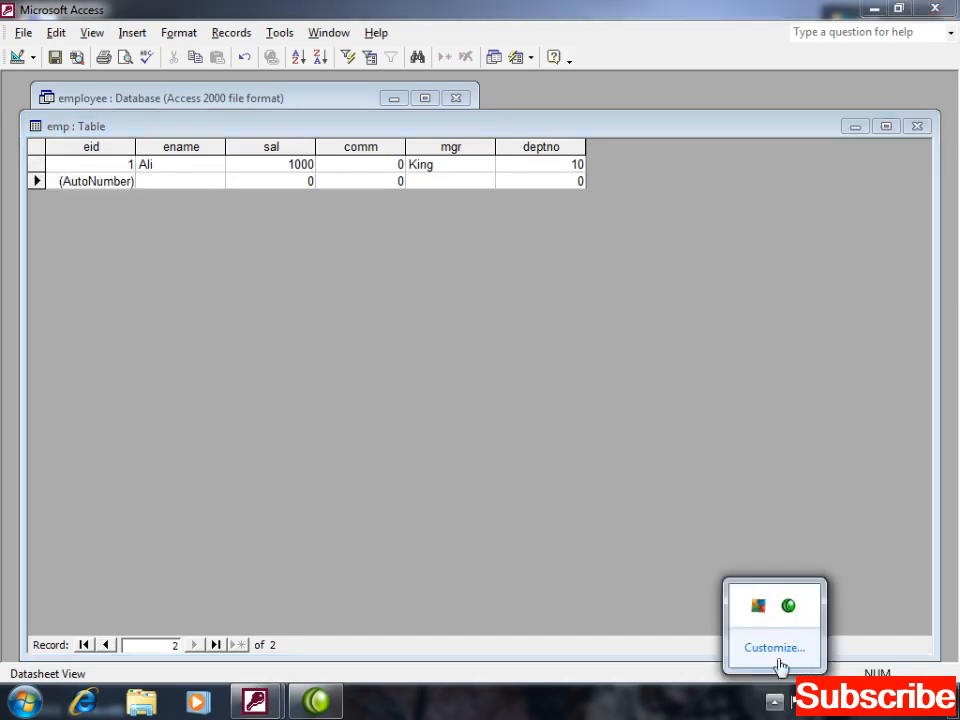
pyautogui.rightClick(790, 609)
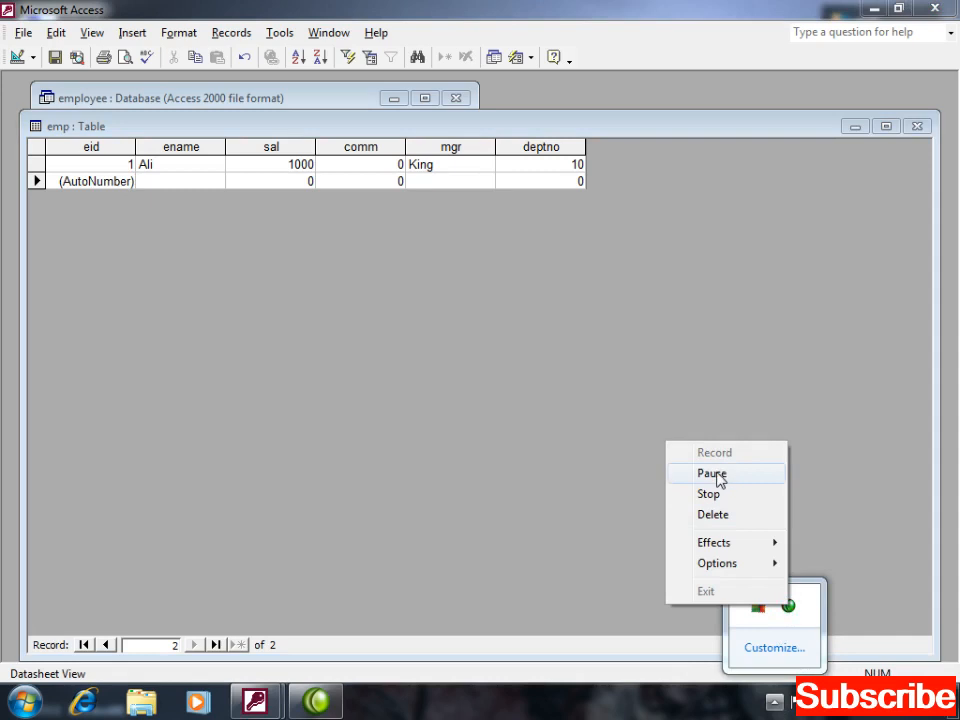
pyautogui.click(712, 474)
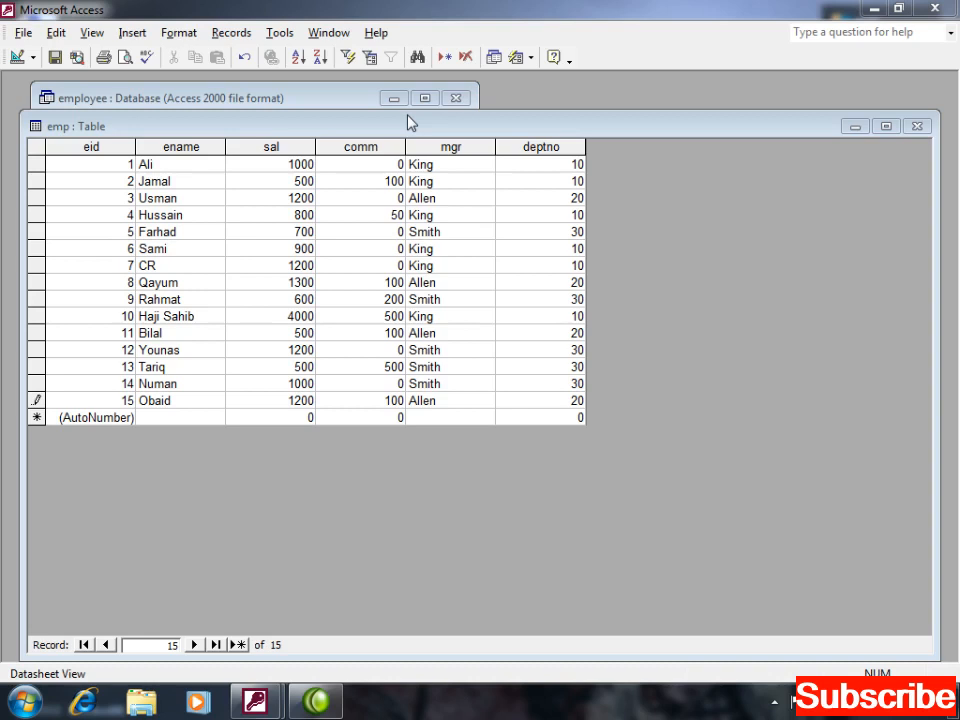
# Step: Close Access and launch Crystal Reports, postponing the software registration
pyautogui.click(950, 12)
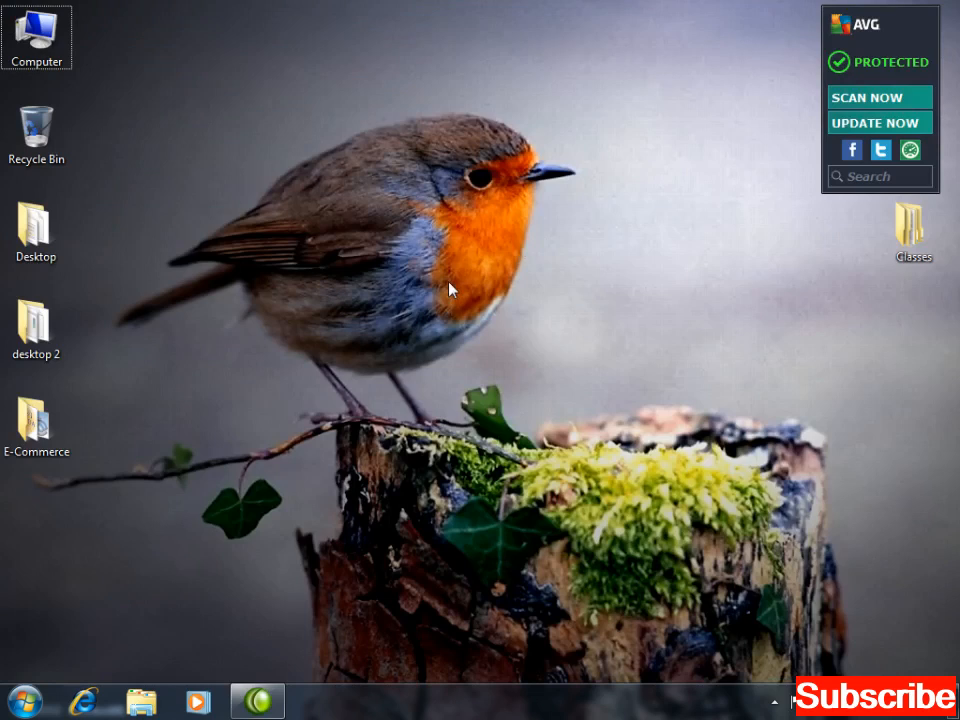
pyautogui.press('super')
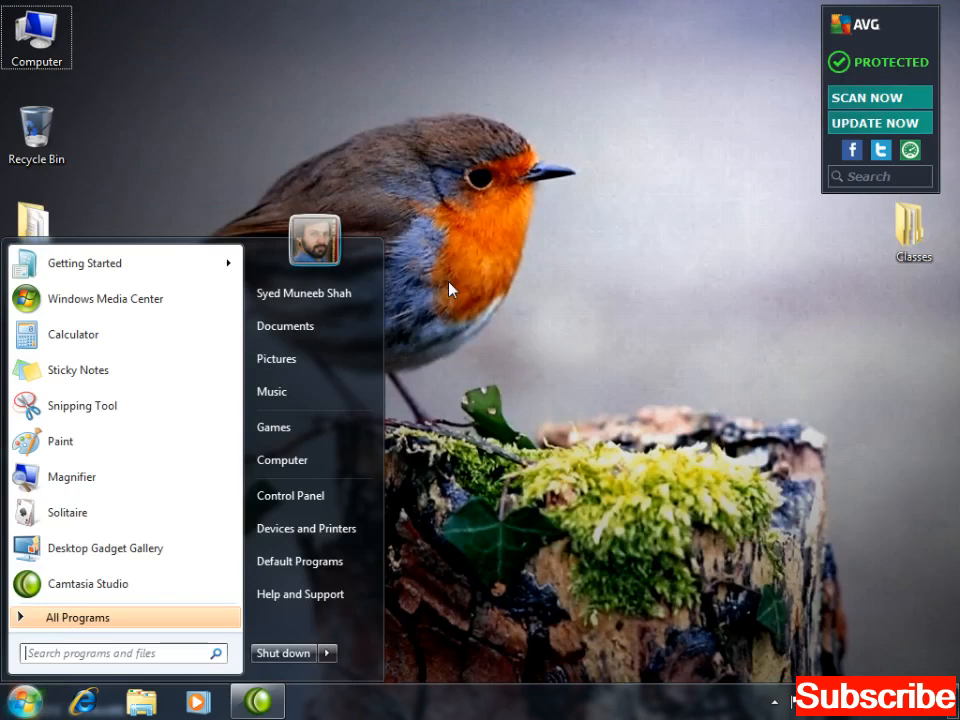
pyautogui.write('c')
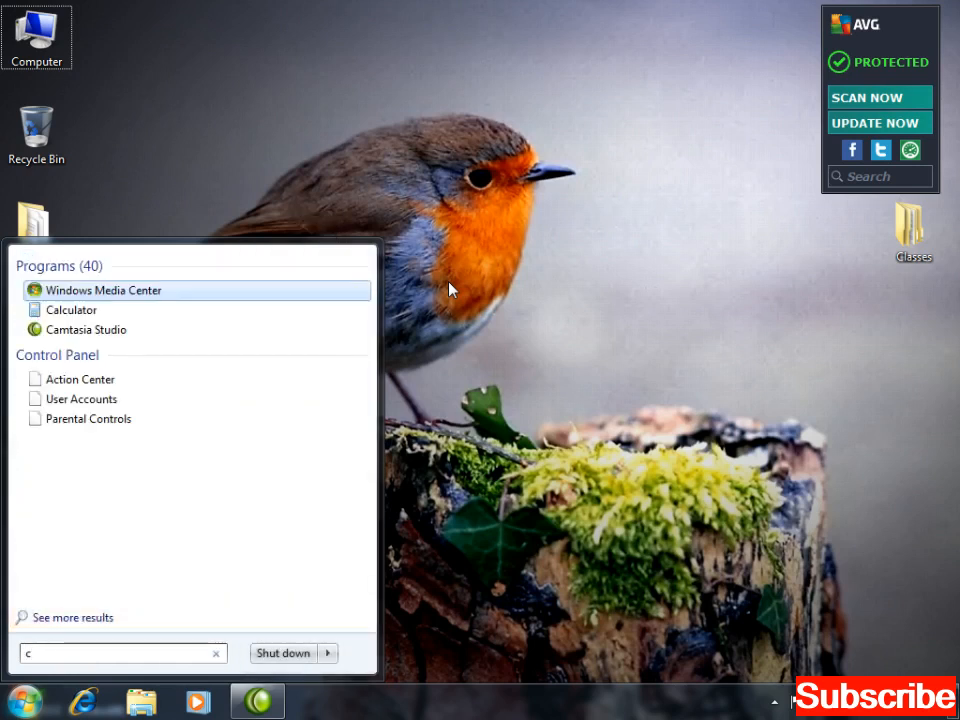
pyautogui.write('ryst')
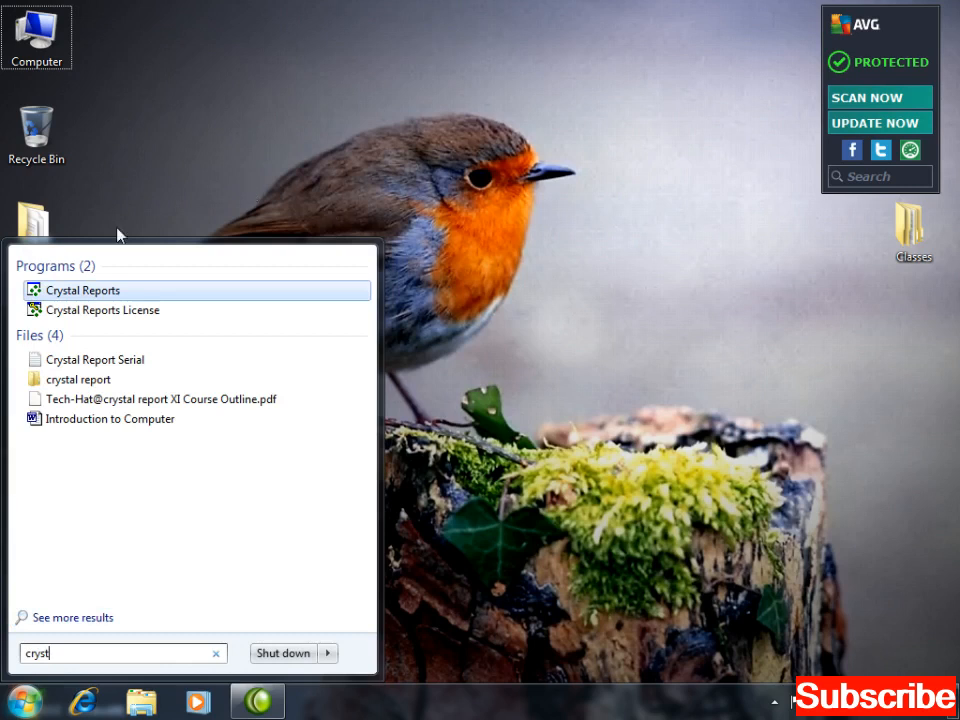
pyautogui.click(70, 291)
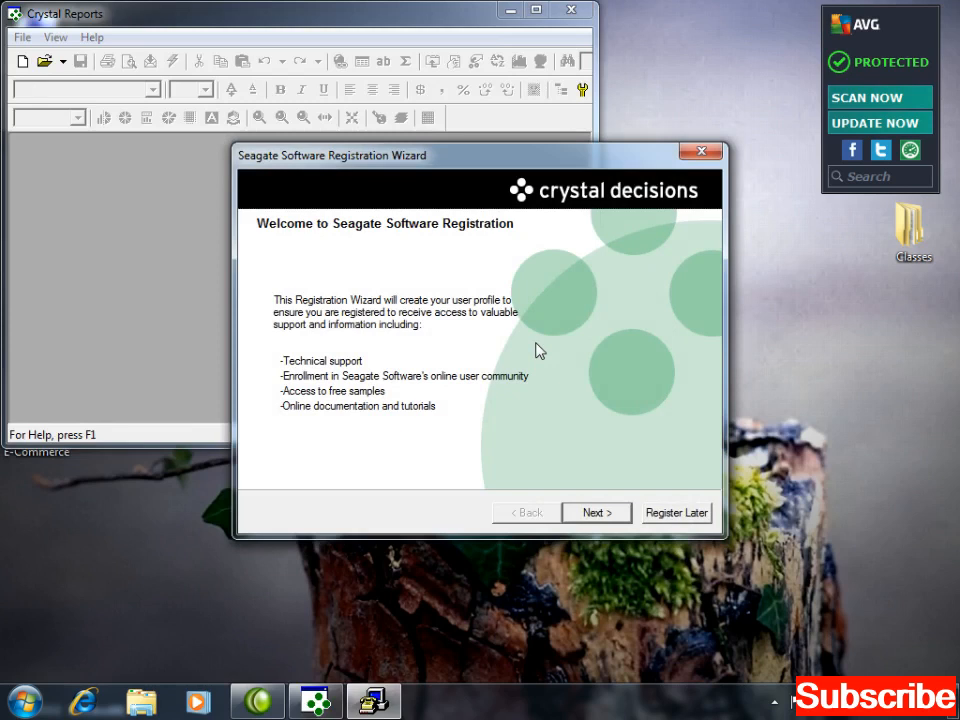
pyautogui.click(678, 513)
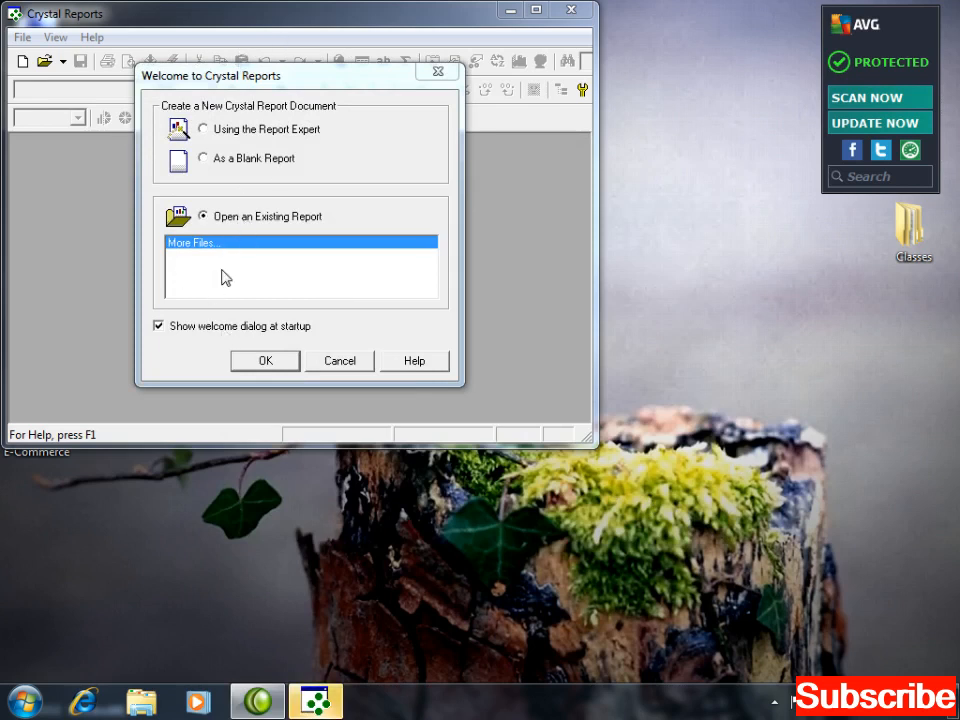
# Step: Create a blank report and start a new OLE DB connection for its data source
pyautogui.click(240, 159)
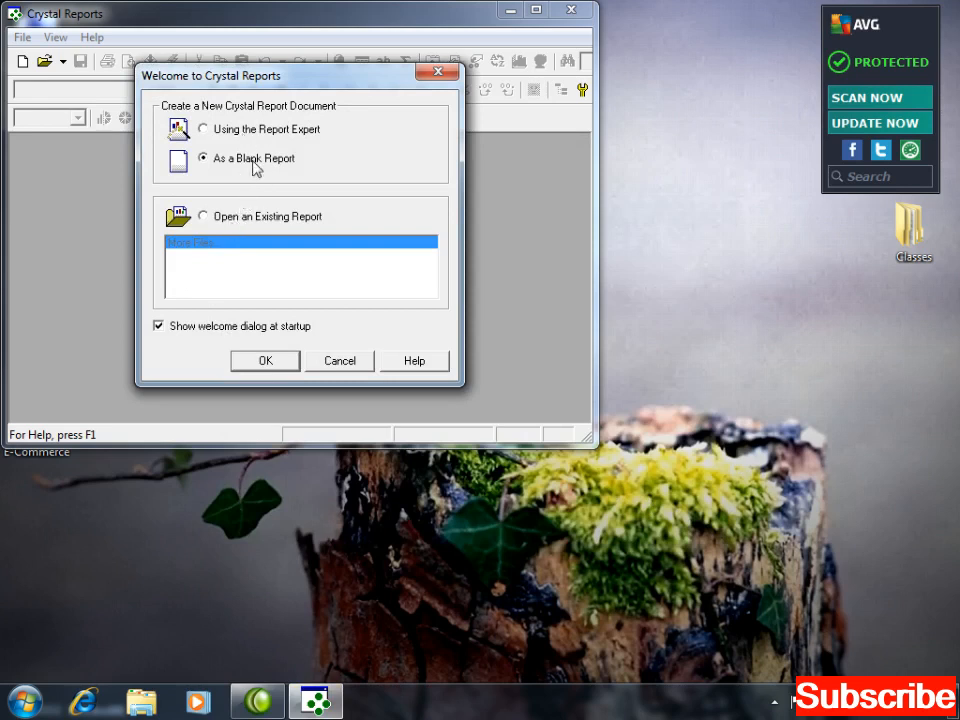
pyautogui.click(262, 367)
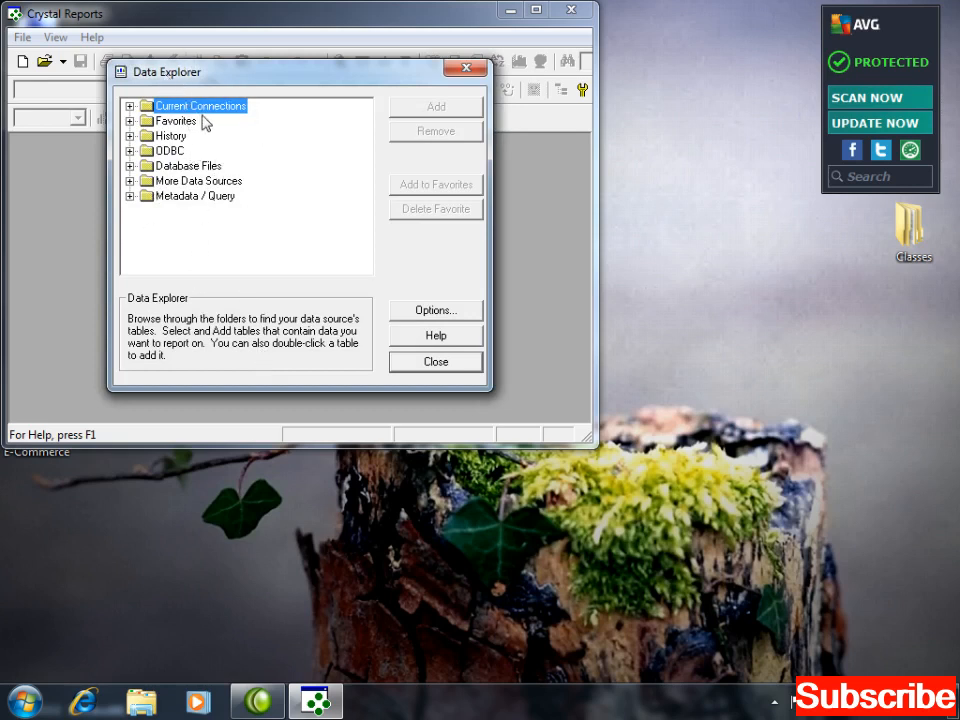
pyautogui.click(130, 182)
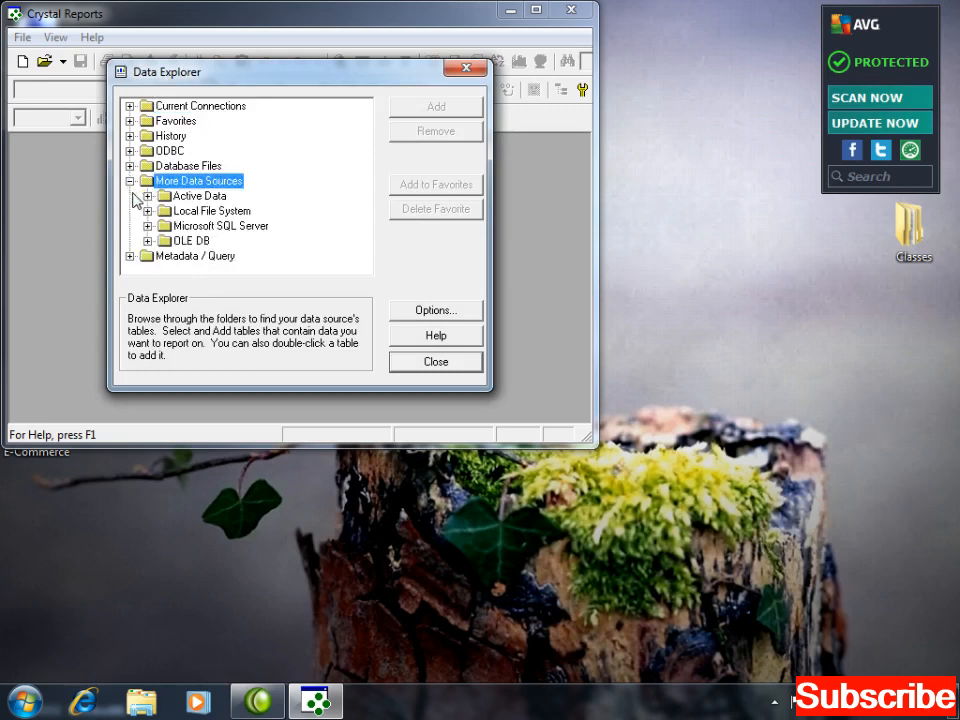
pyautogui.click(147, 241)
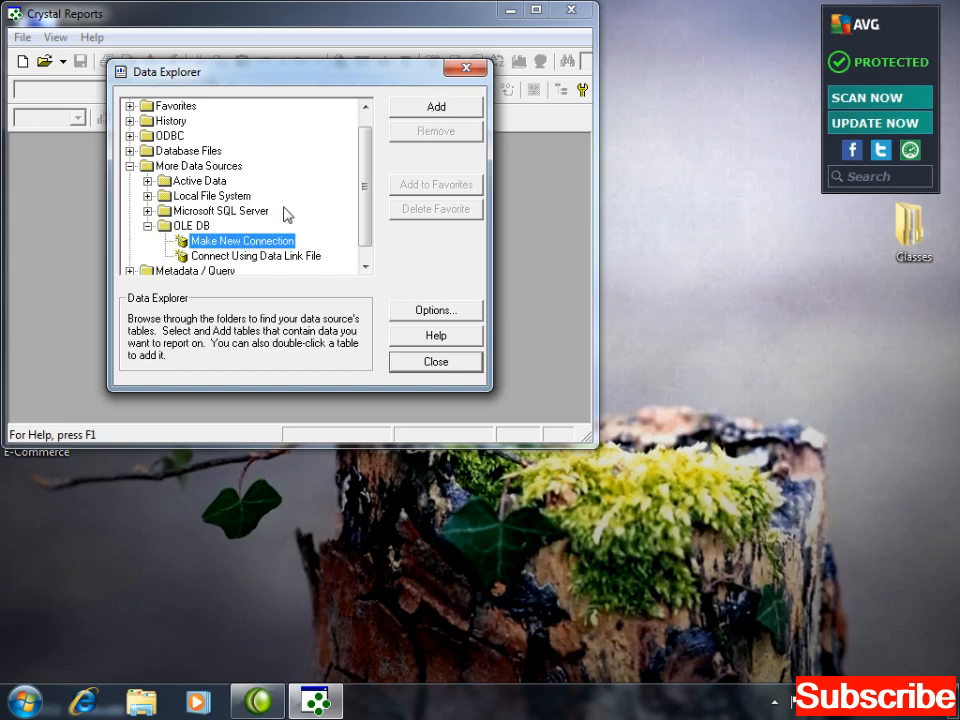
pyautogui.click(415, 110)
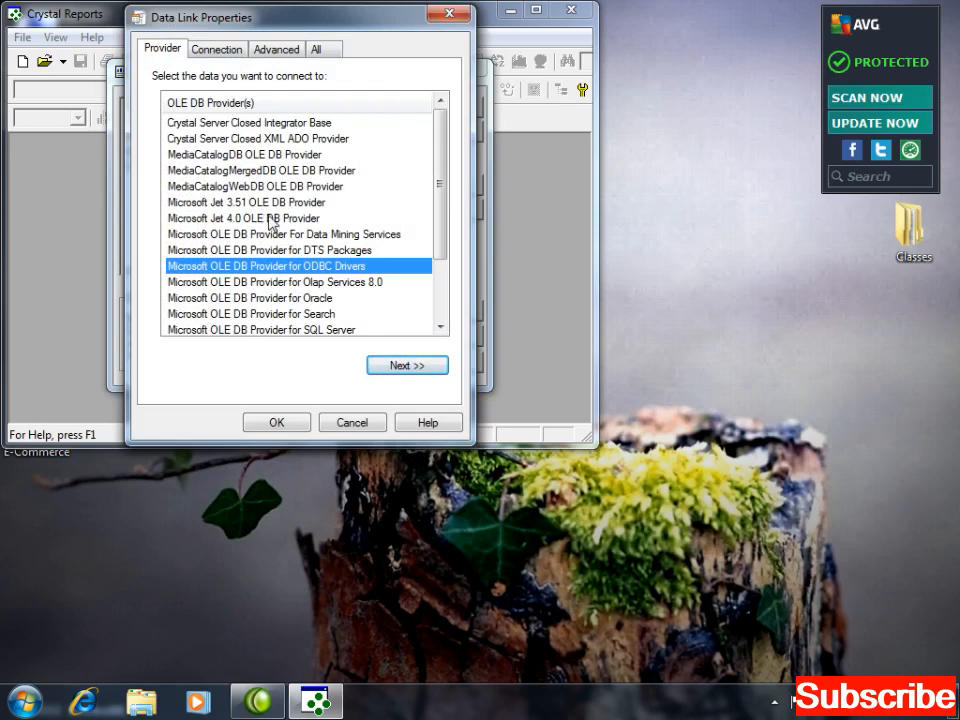
# Step: Choose the Microsoft Jet 4.0 OLE DB Provider and the database employee.mdb in the desktop folder Classes\Morning\Term S\CR\07-10-2012
pyautogui.click(250, 219)
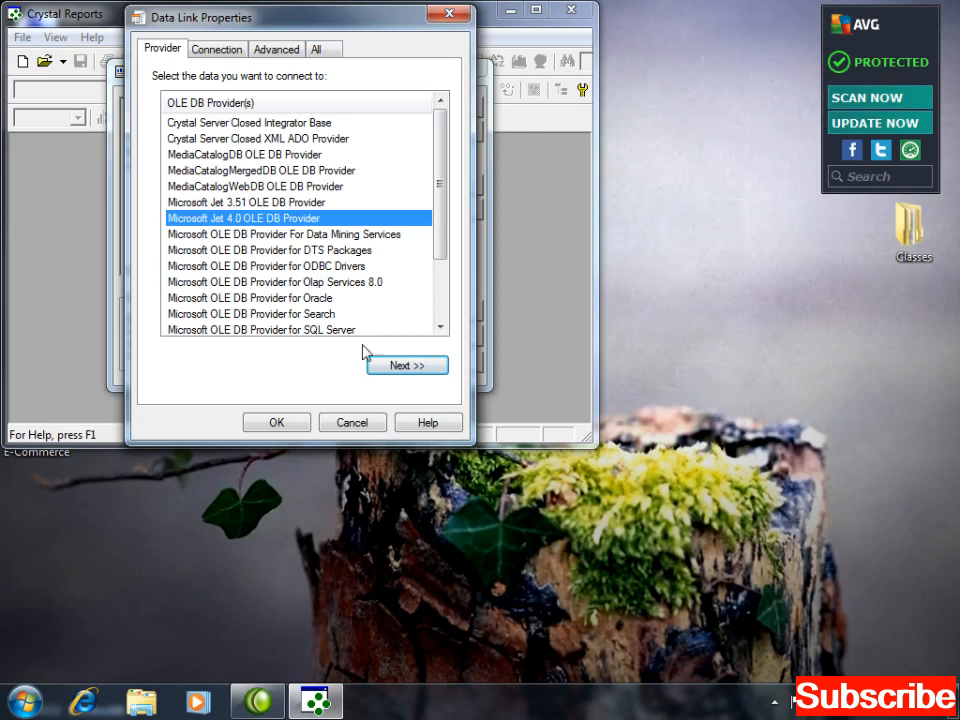
pyautogui.click(392, 370)
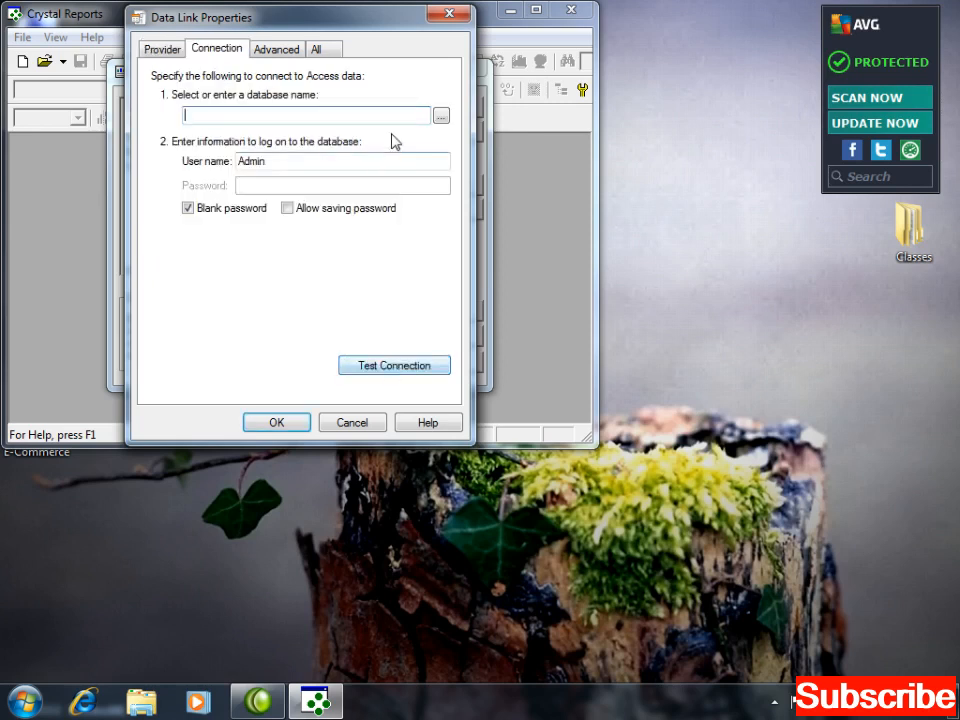
pyautogui.click(441, 117)
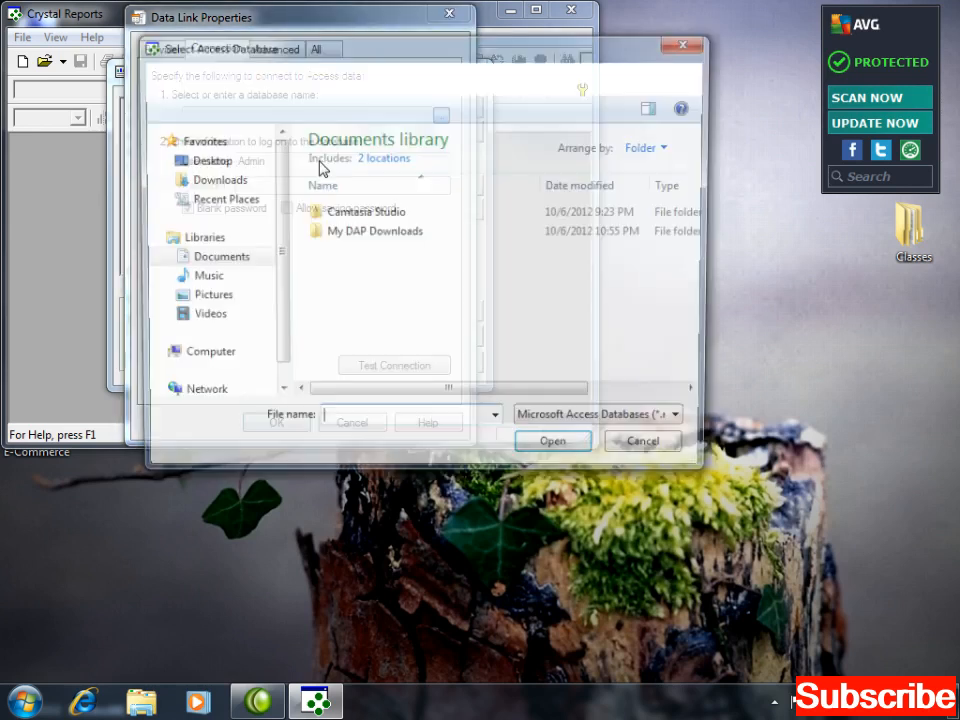
pyautogui.click(208, 161)
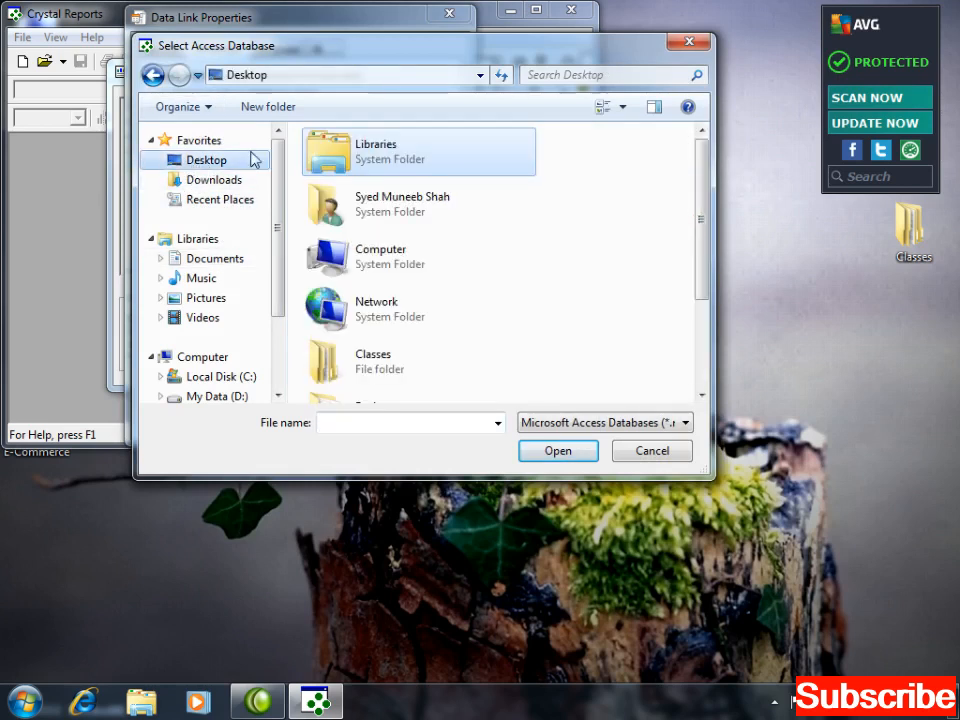
pyautogui.doubleClick(366, 362)
pyautogui.doubleClick(347, 182)
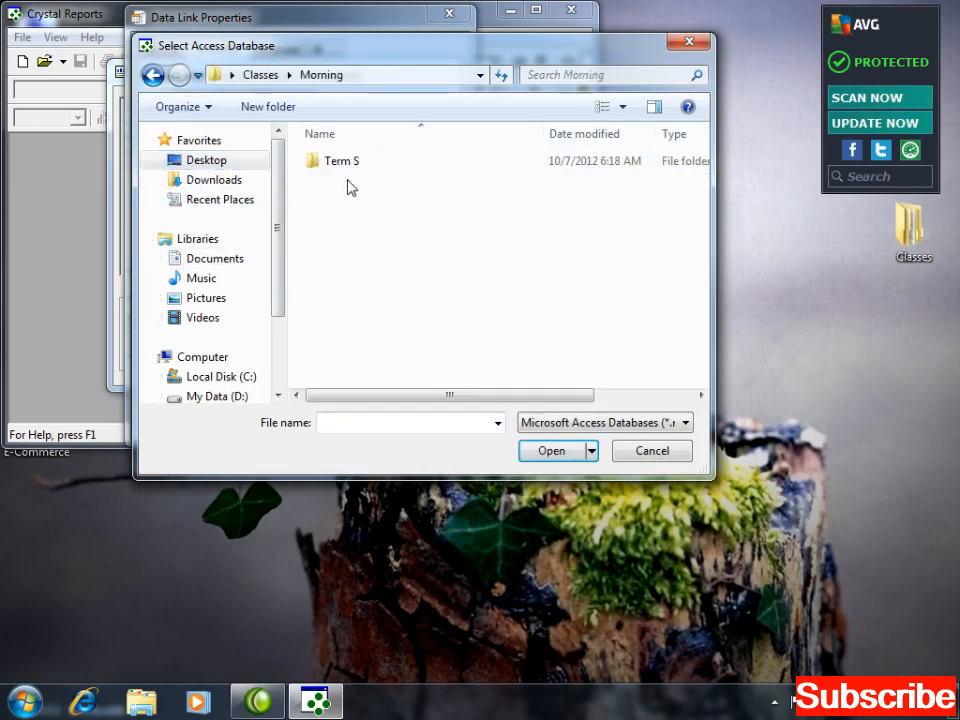
pyautogui.doubleClick(356, 168)
pyautogui.doubleClick(356, 168)
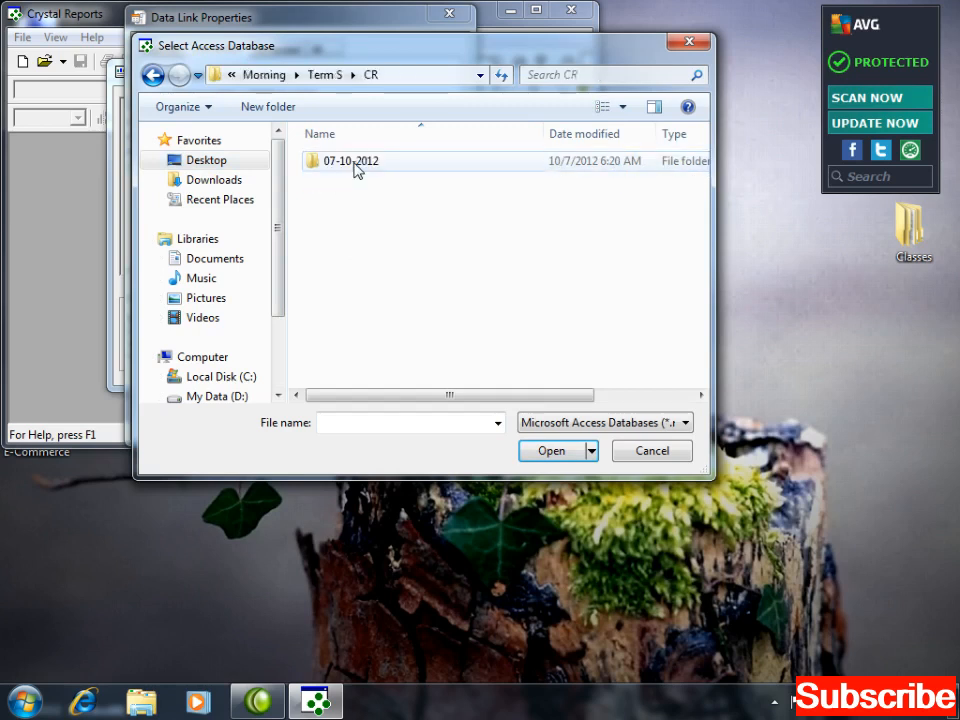
pyautogui.doubleClick(354, 168)
pyautogui.doubleClick(355, 168)
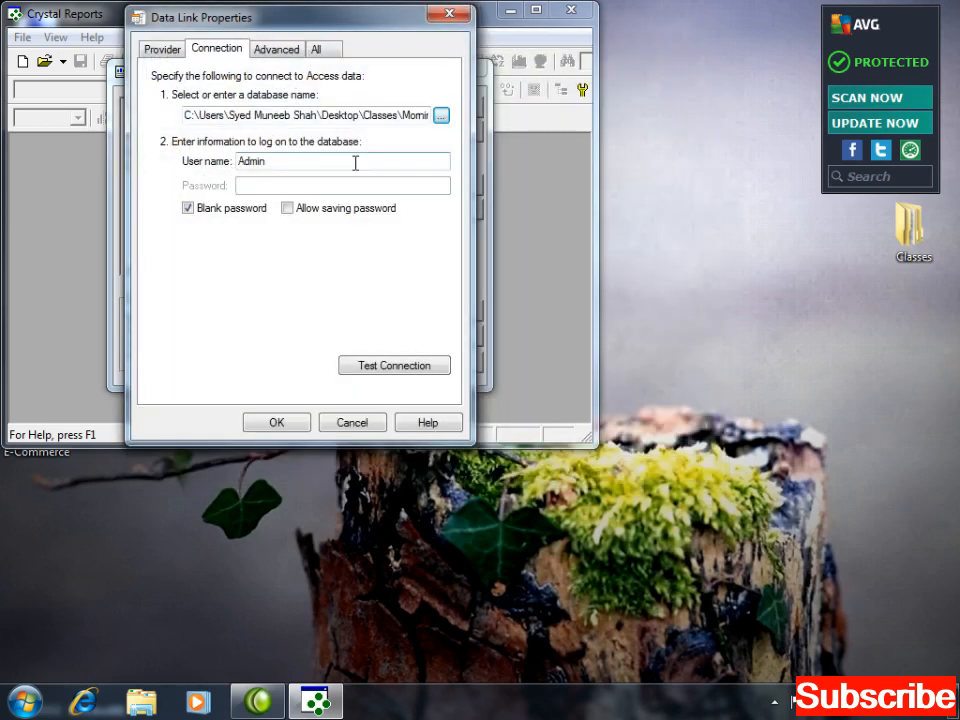
# Step: Test the database connection and accept the data link properties
pyautogui.click(374, 366)
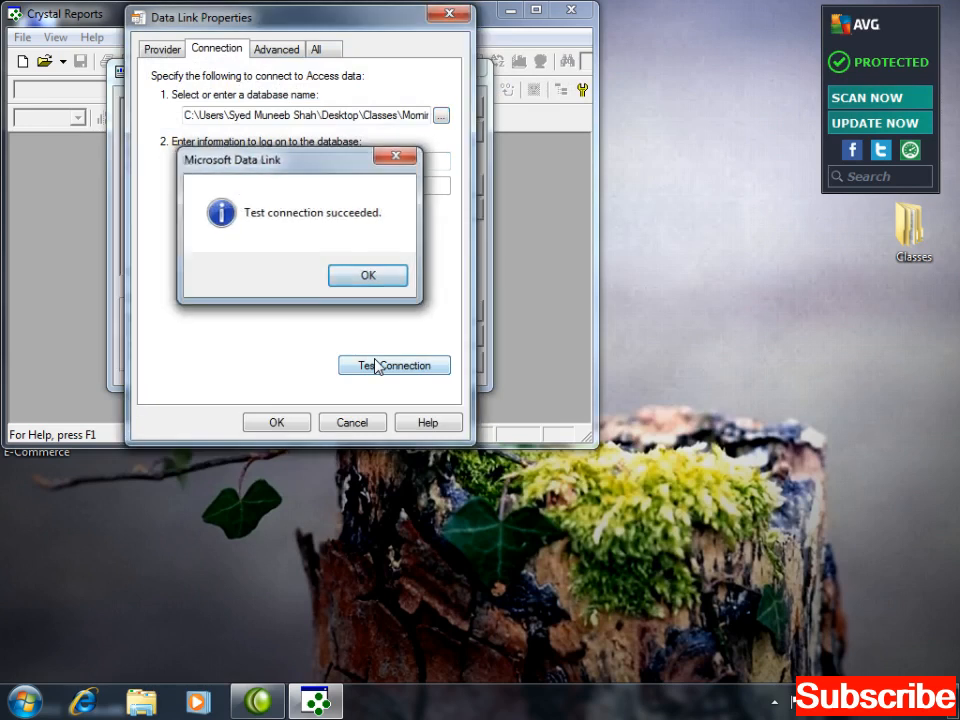
pyautogui.press('Return')
pyautogui.click(296, 420)
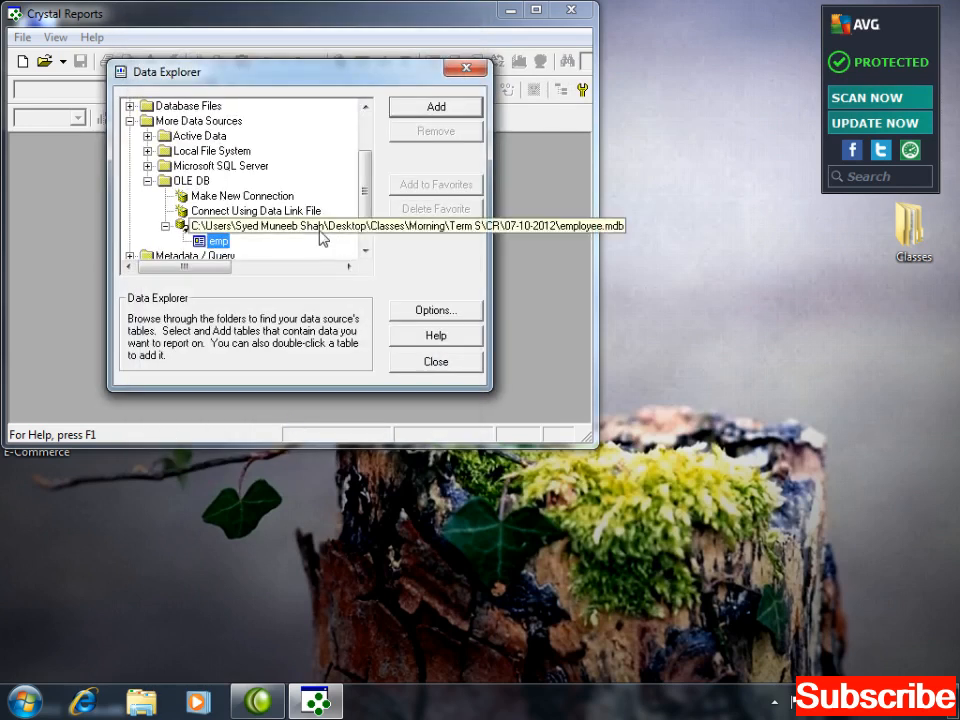
# Step: Add the emp table from the new connection to the report and close the Data Explorer
pyautogui.scroll(-1, 273, 165)
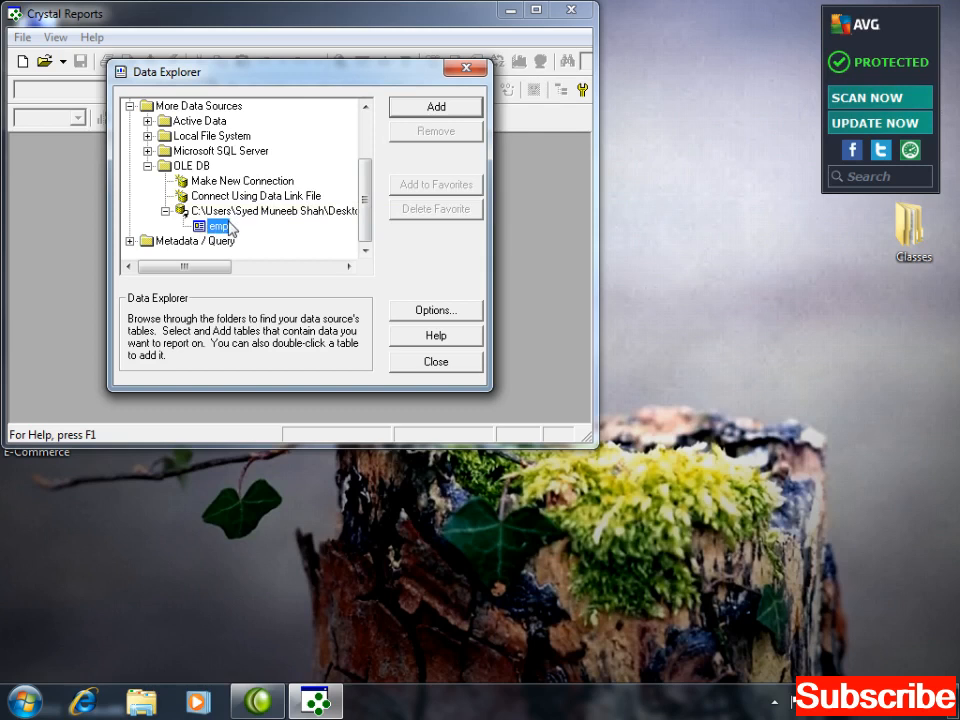
pyautogui.doubleClick(207, 226)
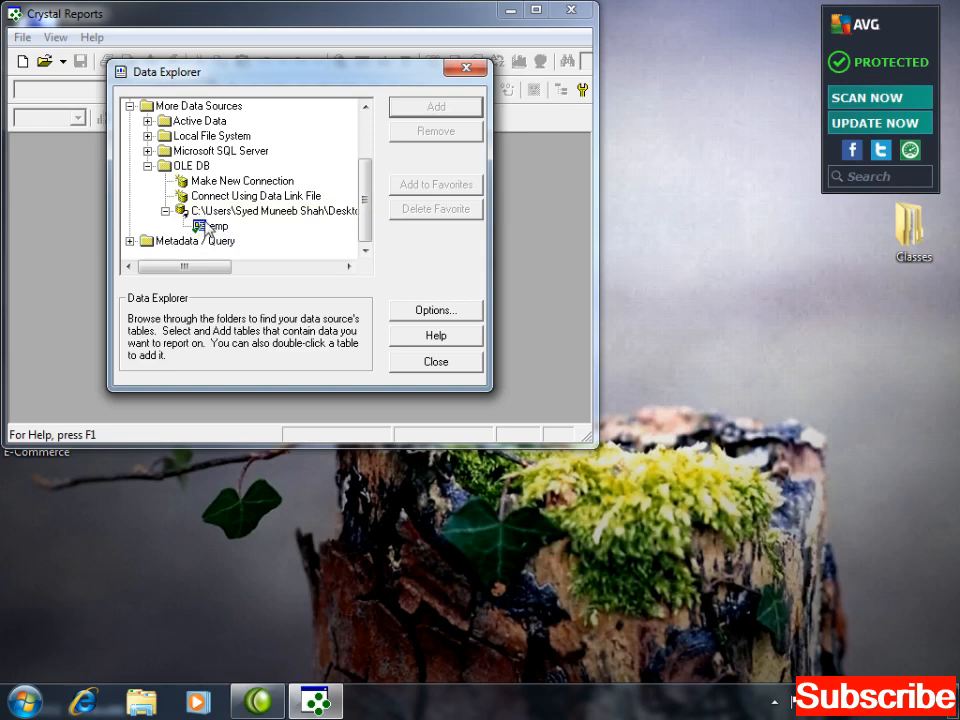
pyautogui.click(400, 365)
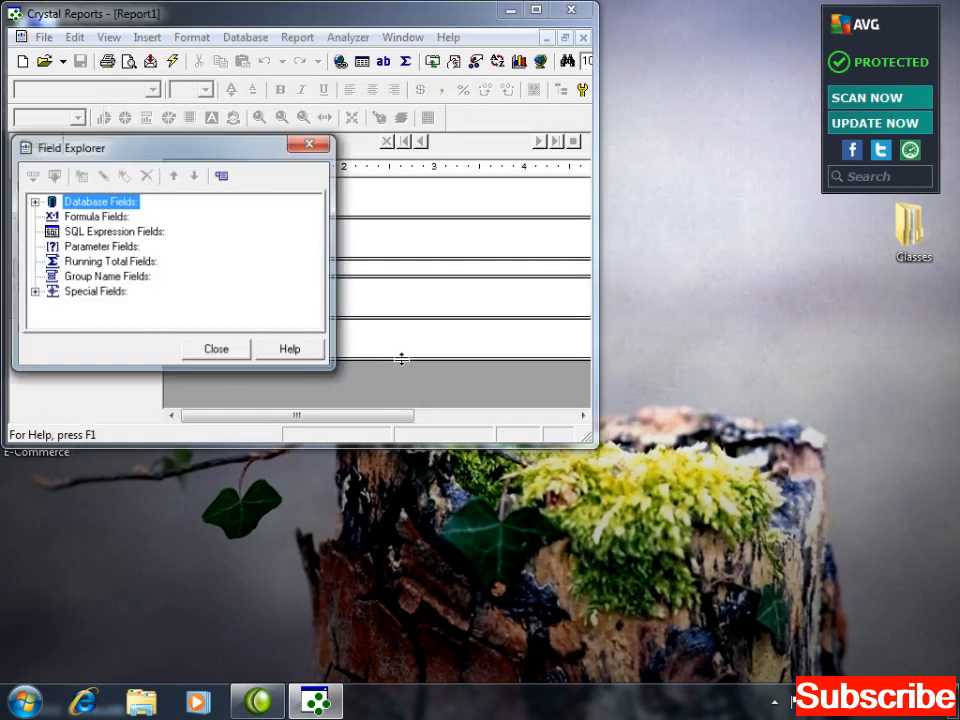
# Step: Maximize the report window and reopen the Field Explorer for inserting field objects, placing it below the report sections
pyautogui.click(537, 12)
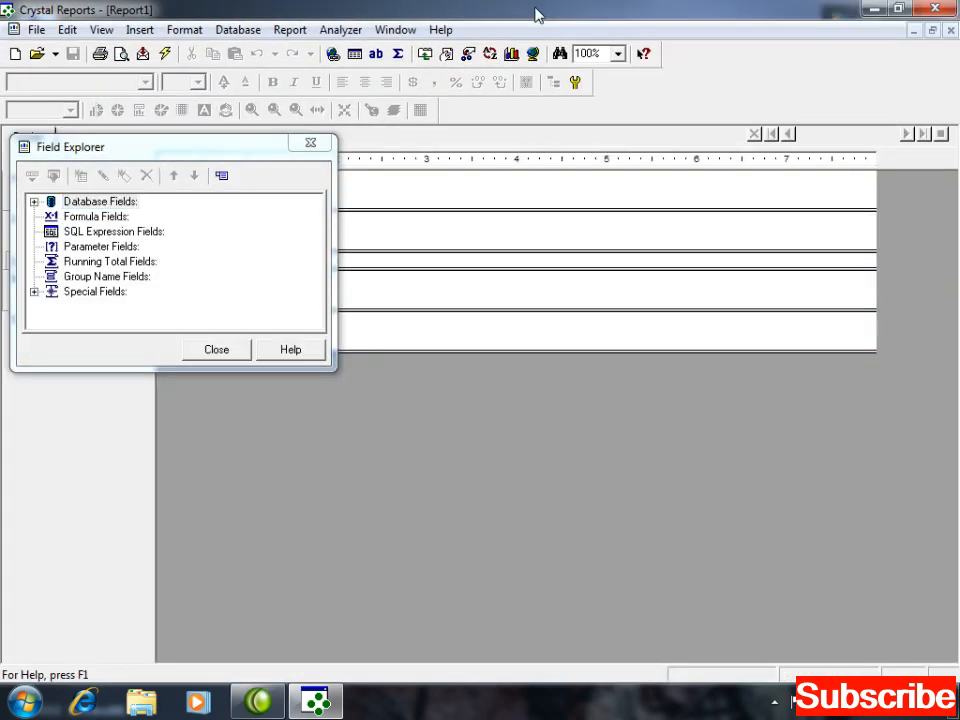
pyautogui.moveTo(200, 155); pyautogui.dragTo(520, 333)
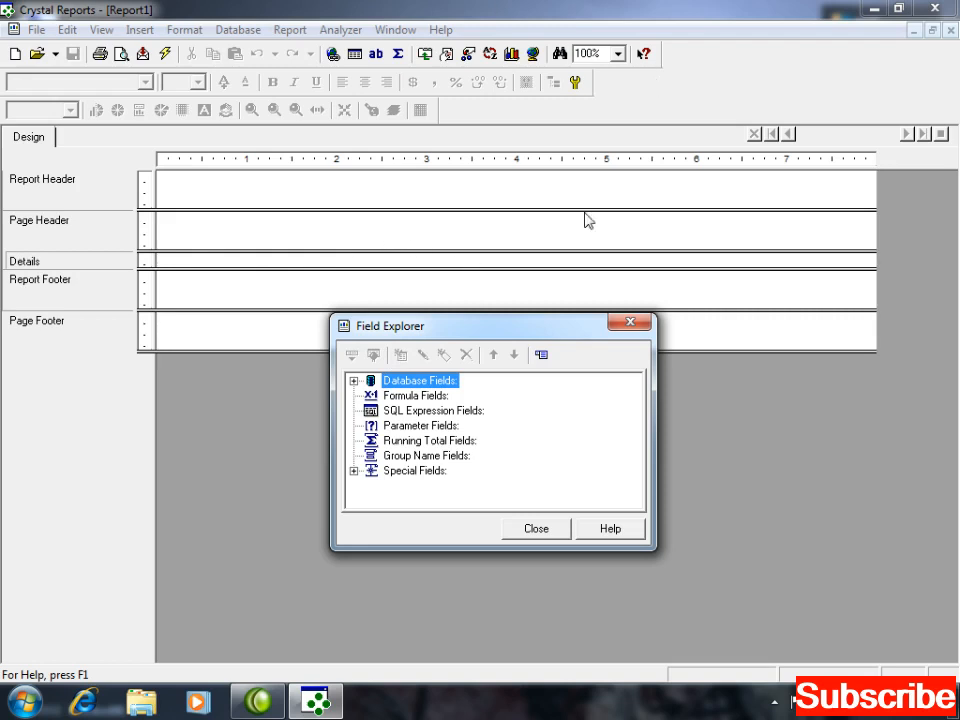
pyautogui.click(629, 323)
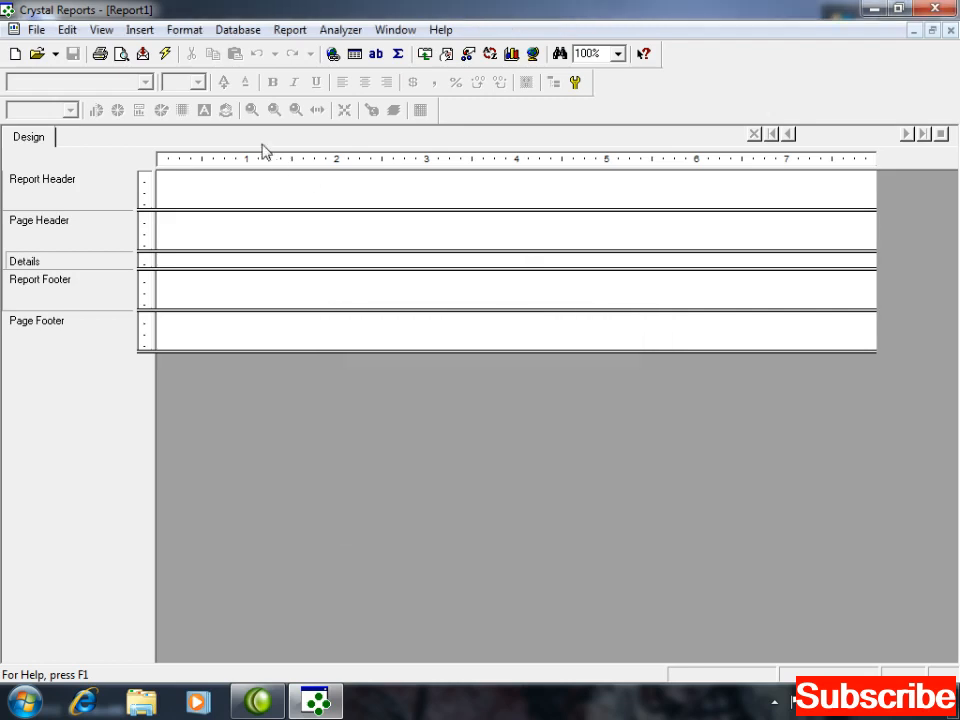
pyautogui.click(137, 30)
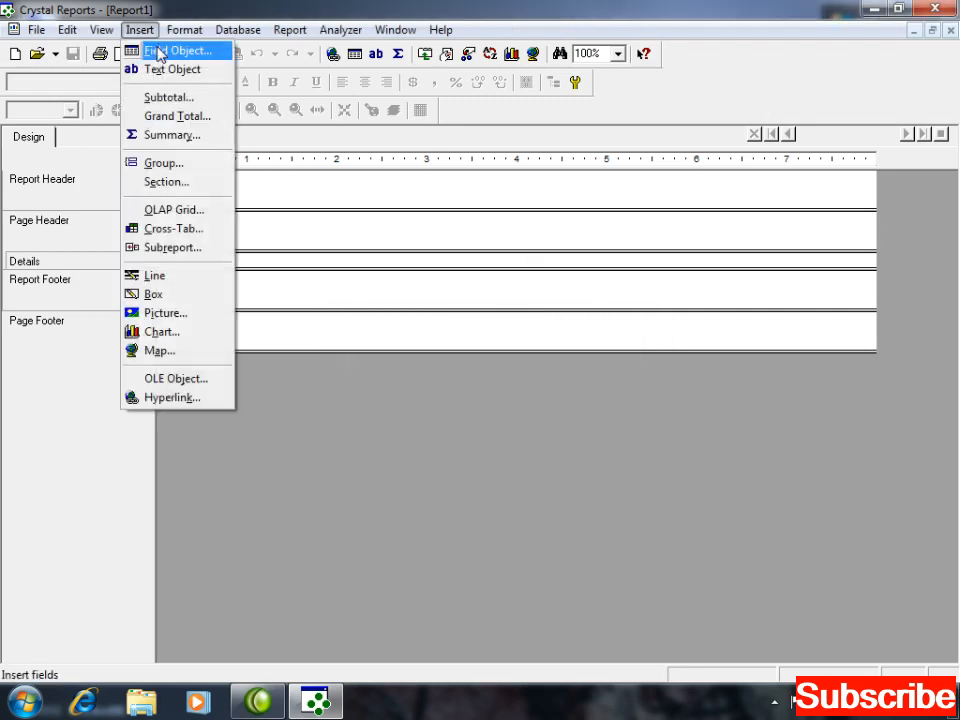
pyautogui.click(158, 52)
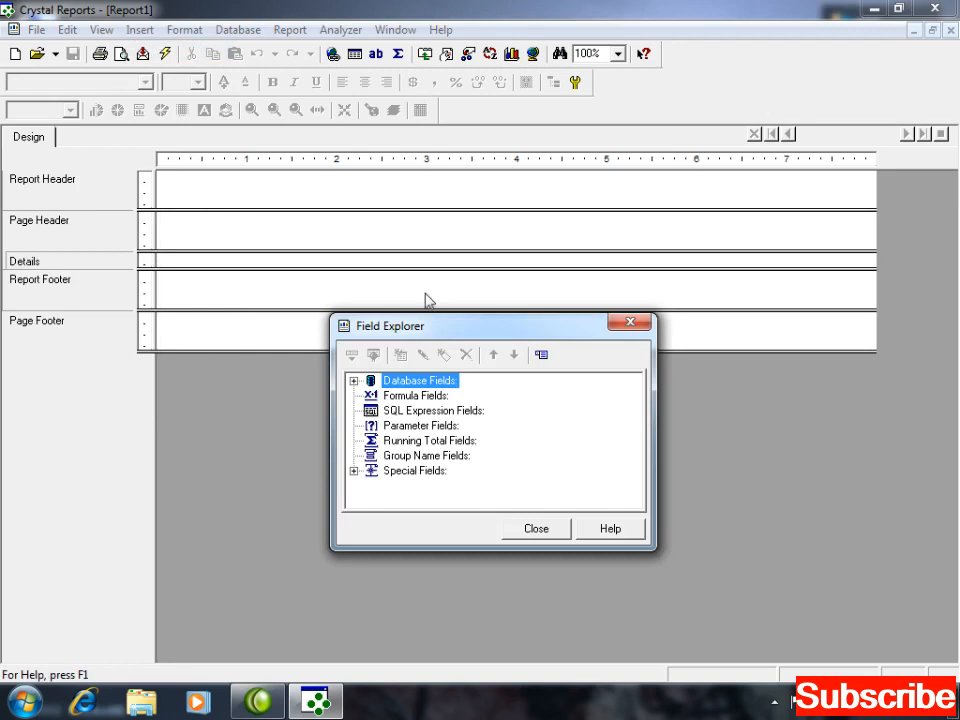
pyautogui.moveTo(426, 326); pyautogui.dragTo(521, 399)
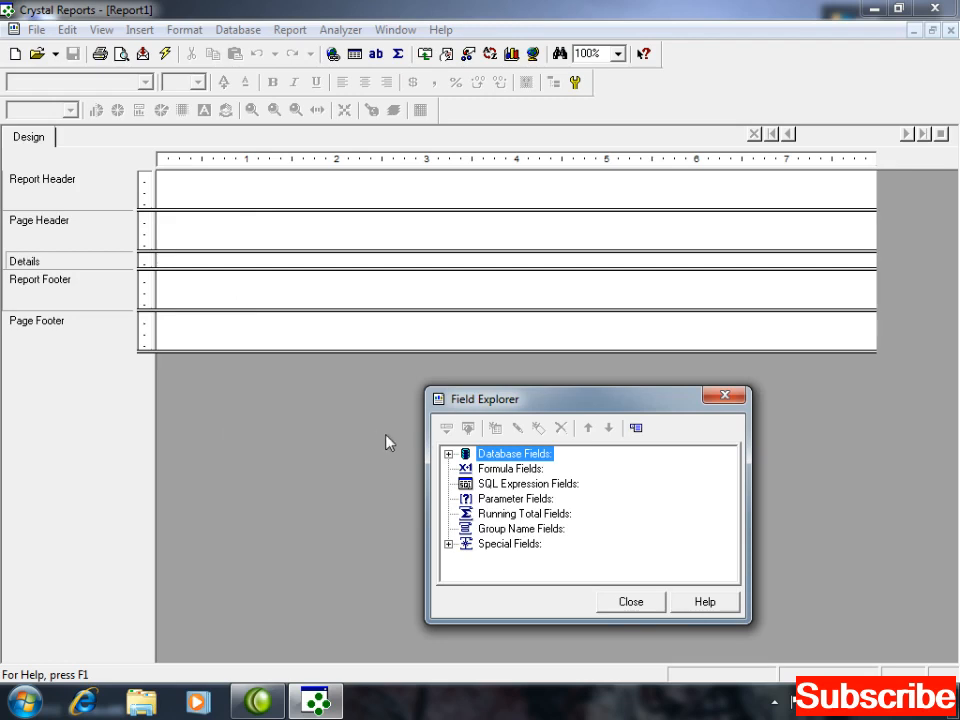
# Step: Insert the emp table's eid and ename fields side by side in the Details section
pyautogui.click(448, 455)
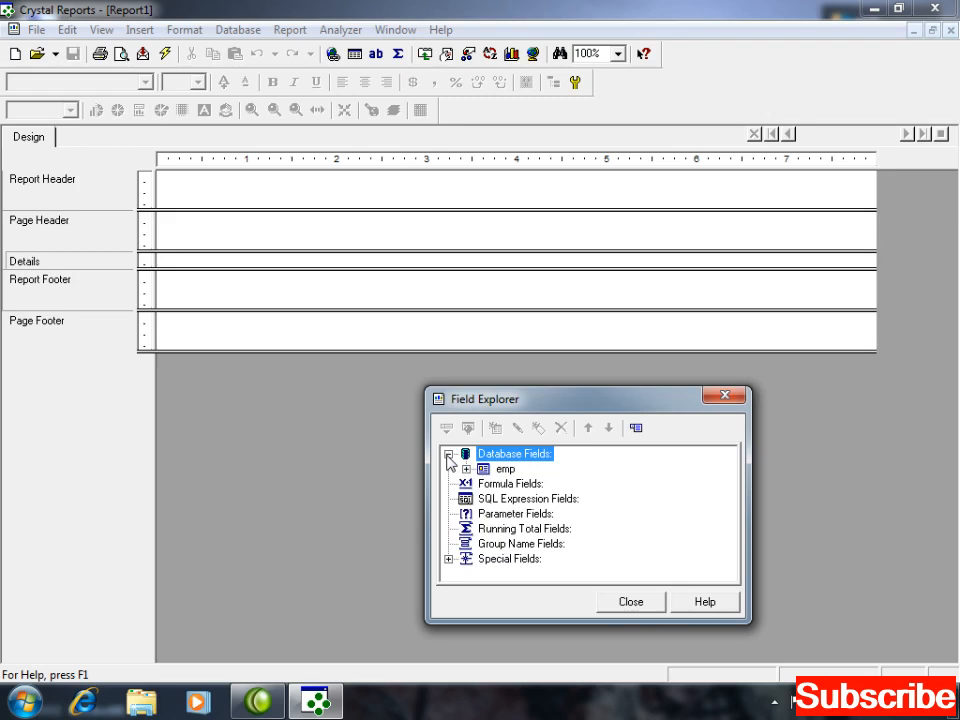
pyautogui.click(775, 700)
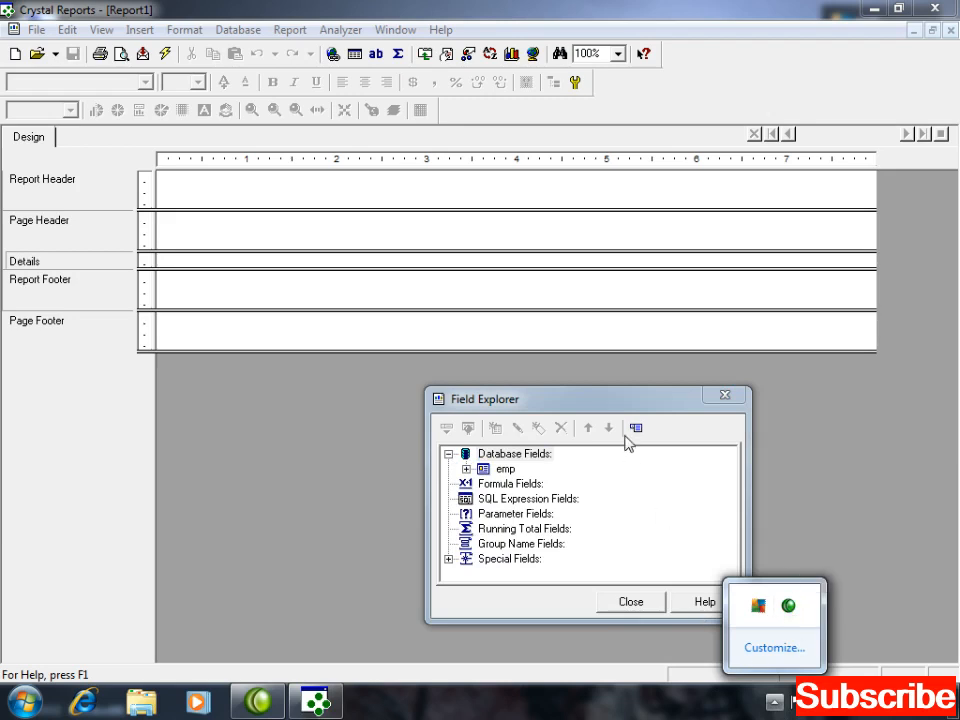
pyautogui.click(627, 443)
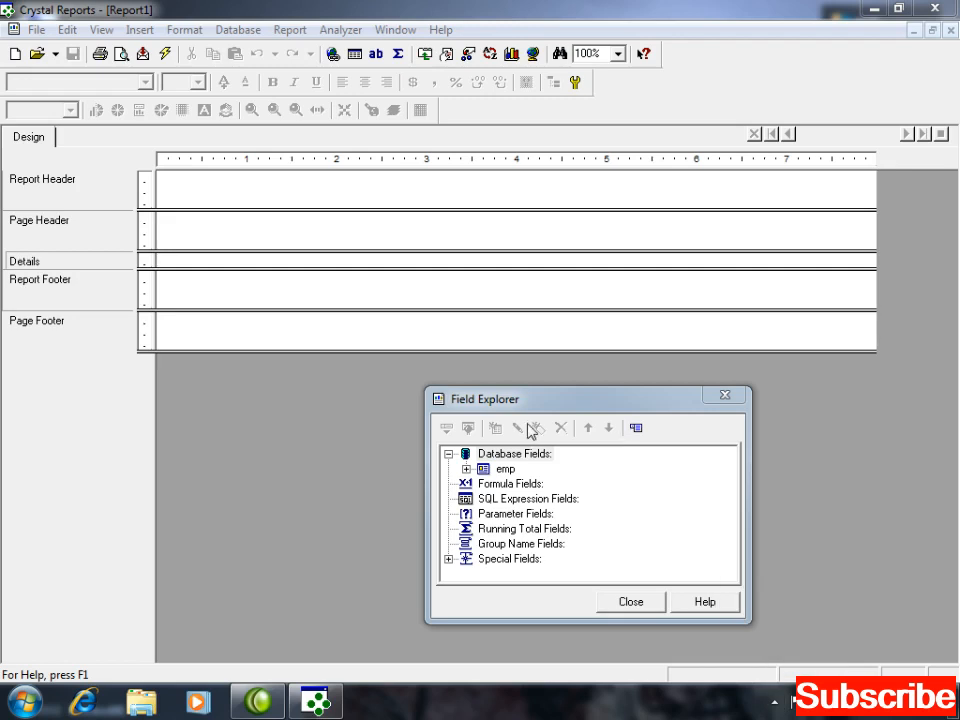
pyautogui.click(466, 469)
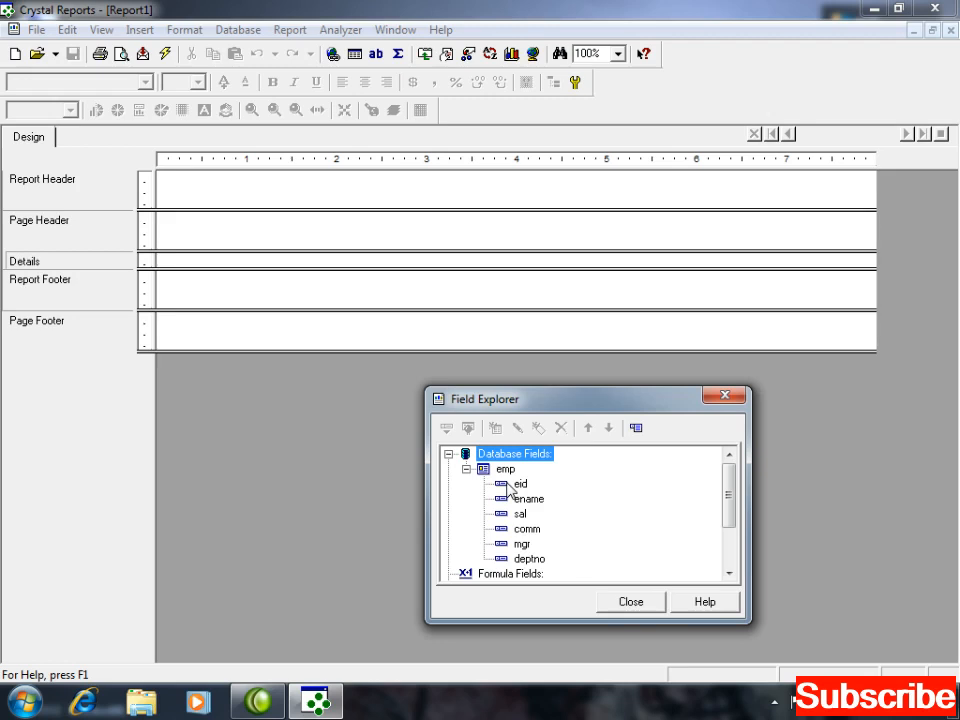
pyautogui.moveTo(505, 487); pyautogui.dragTo(190, 262)
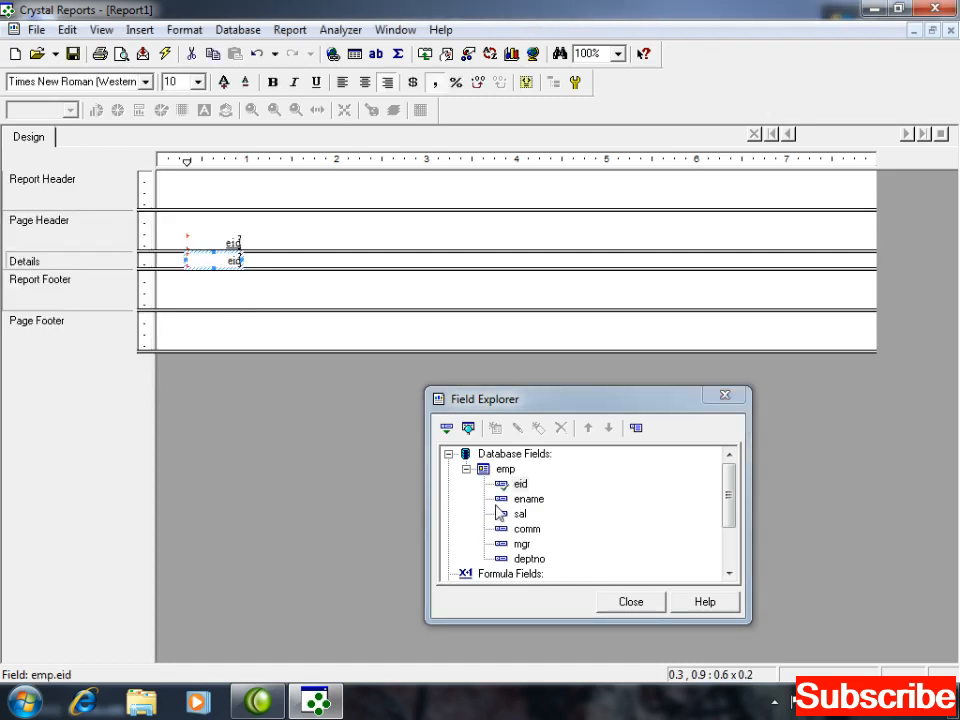
pyautogui.moveTo(503, 507); pyautogui.dragTo(285, 260)
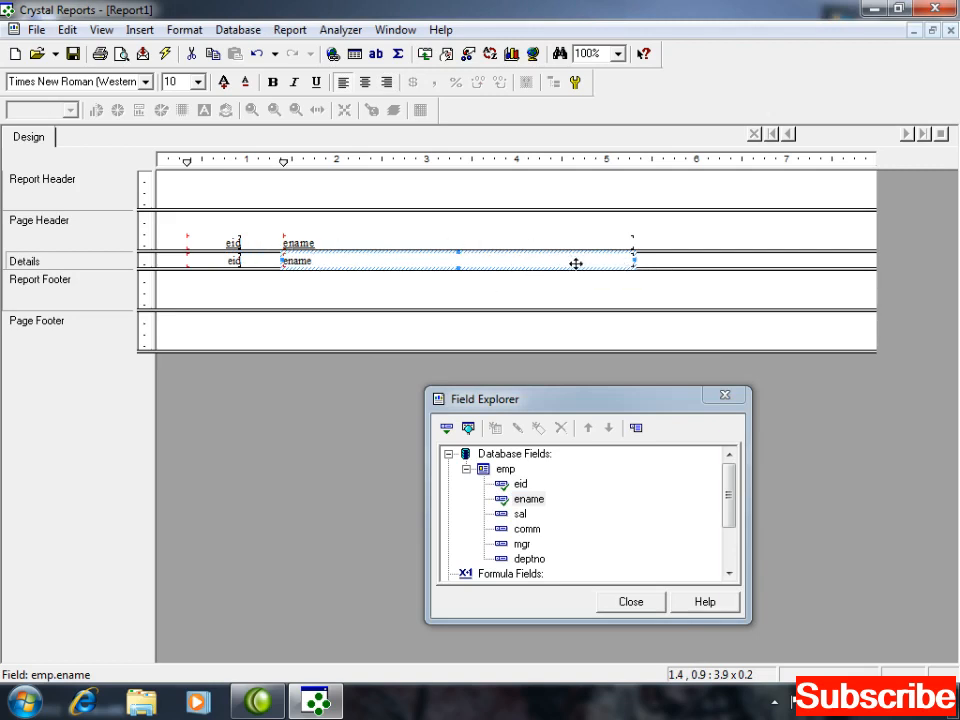
pyautogui.click(458, 288)
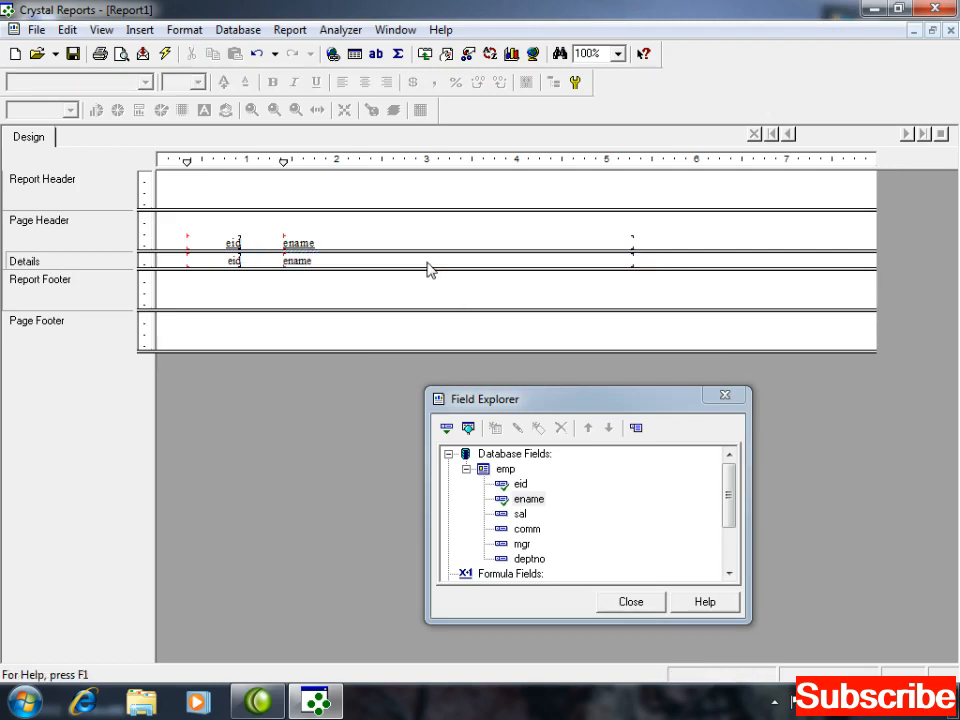
# Step: Narrow the ename field in the Details section to a width of about 1.5
pyautogui.click(426, 261)
pyautogui.hotkey('shift', 'Left')
pyautogui.hotkey('shift', 'Left')
pyautogui.hotkey('shift', 'Left')
pyautogui.hotkey('shift', 'Left')
pyautogui.hotkey('shift', 'Left')
pyautogui.hotkey('shift', 'Left')
pyautogui.hotkey('shift', 'Left')
pyautogui.hotkey('shift', 'Left')
pyautogui.hotkey('shift', 'Left')
pyautogui.hotkey('shift', 'Left')
pyautogui.hotkey('shift', 'Left')
pyautogui.hotkey('shift', 'Left')
pyautogui.hotkey('shift', 'Left')
pyautogui.hotkey('shift', 'Left')
pyautogui.hotkey('shift', 'Left')
pyautogui.hotkey('shift', 'Left')
pyautogui.hotkey('shift', 'Left')
pyautogui.hotkey('shift', 'Left')
pyautogui.hotkey('shift', 'Left')
pyautogui.hotkey('shift', 'Left')
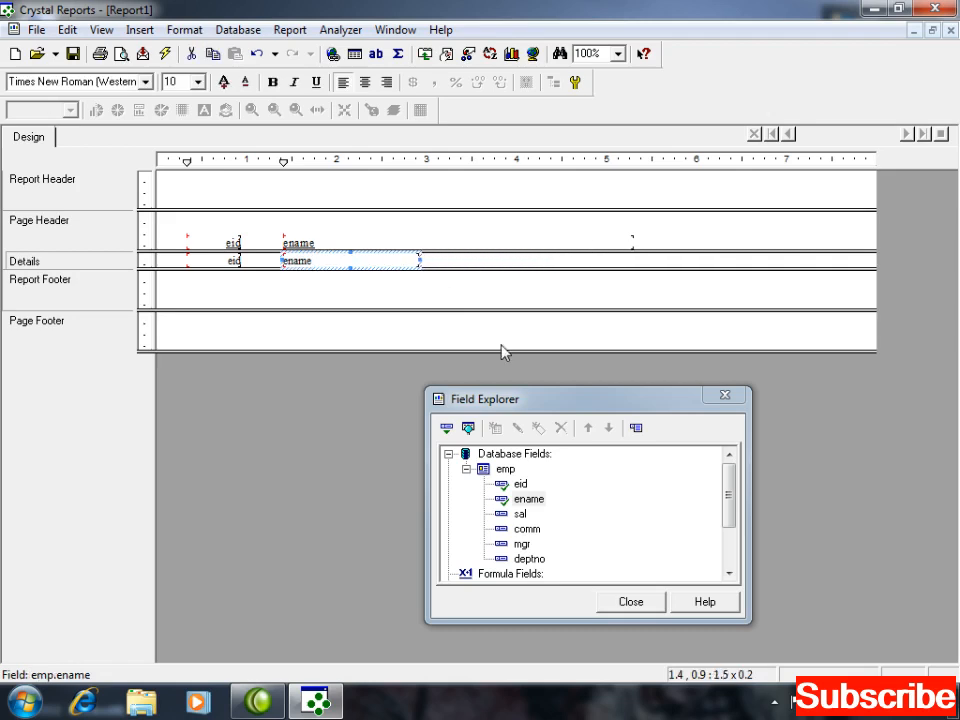
# Step: Widen the ename field in the Details section to about 3.3
pyautogui.hotkey('shift', 'Right')
pyautogui.hotkey('shift', 'Right')
pyautogui.hotkey('shift', 'Right')
pyautogui.hotkey('shift', 'Right')
pyautogui.hotkey('shift', 'Right')
pyautogui.hotkey('shift', 'Right')
pyautogui.hotkey('shift', 'Right')
pyautogui.hotkey('shift', 'Right')
pyautogui.hotkey('shift', 'Right')
pyautogui.hotkey('shift', 'Right')
pyautogui.hotkey('shift', 'Right')
pyautogui.hotkey('shift', 'Right')
pyautogui.hotkey('shift', 'Right')
pyautogui.hotkey('shift', 'Right')
pyautogui.hotkey('shift', 'Right')
pyautogui.hotkey('shift', 'Right')
pyautogui.hotkey('shift', 'Right')
pyautogui.hotkey('shift', 'Right')
pyautogui.hotkey('shift', 'Right')
pyautogui.hotkey('shift', 'Right')
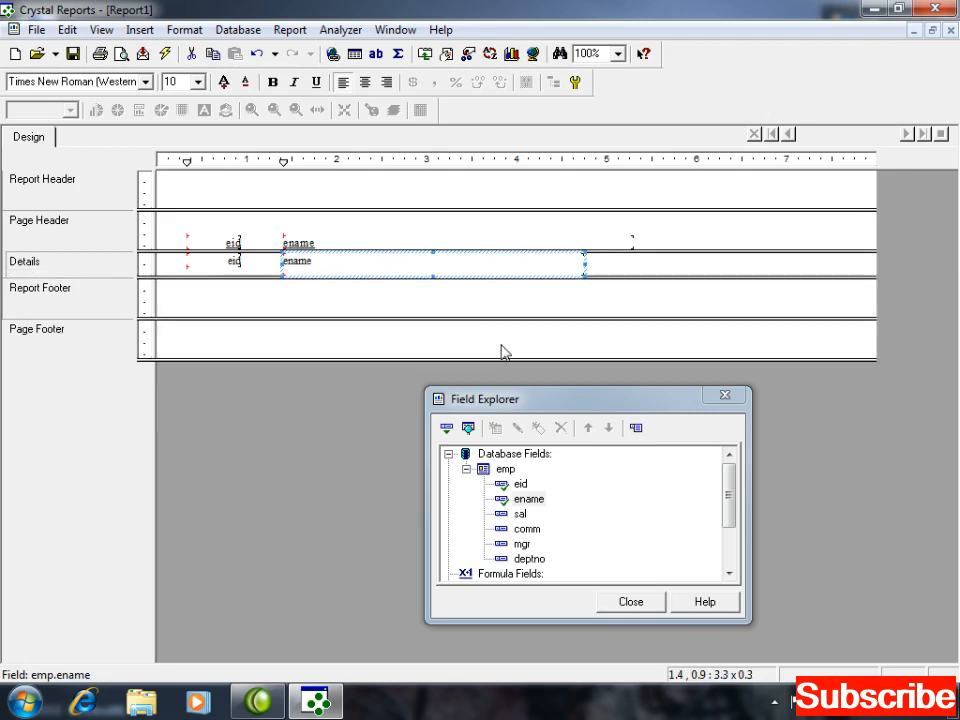
# Step: Stretch the ename field to a height of about 0.9, enlarging the Details section, and shrink the field to about 0.3
pyautogui.hotkey('shift', 'Down')
pyautogui.hotkey('shift', 'Down')
pyautogui.hotkey('shift', 'Down')
pyautogui.hotkey('shift', 'Down')
pyautogui.hotkey('shift', 'Down')
pyautogui.hotkey('shift', 'Down')
pyautogui.hotkey('shift', 'Down')
pyautogui.hotkey('shift', 'Down')
pyautogui.hotkey('shift', 'Down')
pyautogui.hotkey('shift', 'Down')
pyautogui.hotkey('shift', 'Up')
pyautogui.hotkey('shift', 'Up')
pyautogui.hotkey('shift', 'Up')
pyautogui.hotkey('shift', 'Up')
pyautogui.hotkey('shift', 'Up')
pyautogui.hotkey('shift', 'Up')
pyautogui.hotkey('shift', 'Up')
pyautogui.hotkey('shift', 'Up')
pyautogui.hotkey('shift', 'Up')
pyautogui.hotkey('shift', 'Up')
pyautogui.hotkey('shift', 'Up')
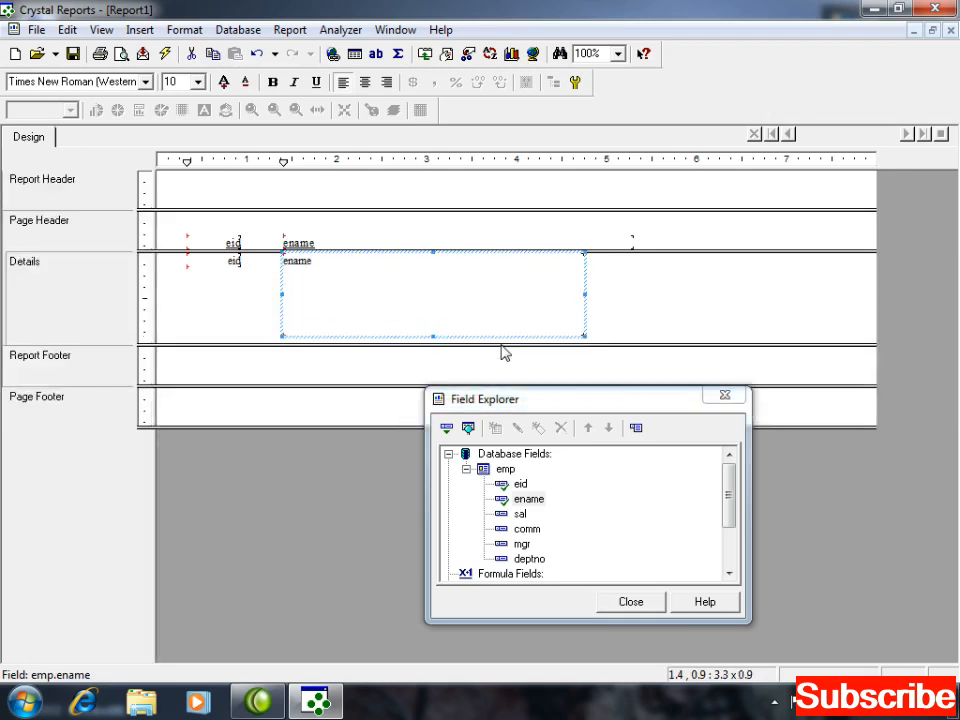
pyautogui.hotkey('shift', 'Down')
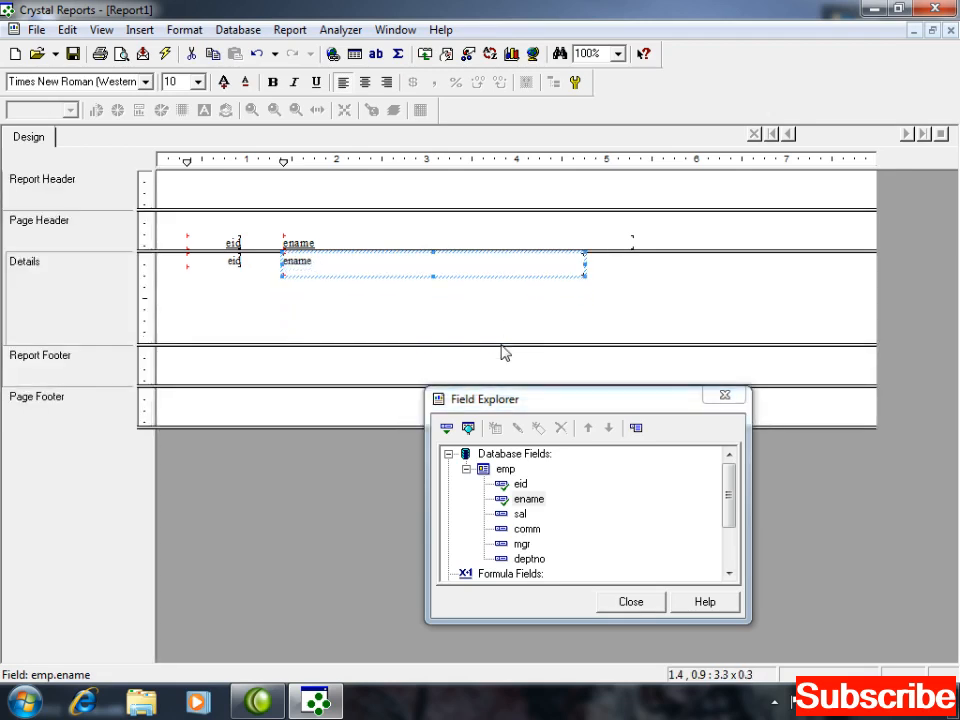
# Step: Reduce the ename field in the Details section to about 1.4 wide and 0.2 high
pyautogui.hotkey('shift', 'Left')
pyautogui.hotkey('shift', 'Left')
pyautogui.hotkey('shift', 'Left')
pyautogui.hotkey('shift', 'Left')
pyautogui.hotkey('shift', 'Left')
pyautogui.hotkey('shift', 'Left')
pyautogui.hotkey('shift', 'Left')
pyautogui.hotkey('shift', 'Left')
pyautogui.hotkey('shift', 'Left')
pyautogui.hotkey('shift', 'Left')
pyautogui.hotkey('shift', 'Left')
pyautogui.hotkey('shift', 'Left')
pyautogui.hotkey('shift', 'Left')
pyautogui.hotkey('shift', 'Left')
pyautogui.hotkey('shift', 'Left')
pyautogui.hotkey('shift', 'Left')
pyautogui.hotkey('shift', 'Left')
pyautogui.hotkey('shift', 'Left')
pyautogui.hotkey('shift', 'Left')
pyautogui.hotkey('shift', 'Left')
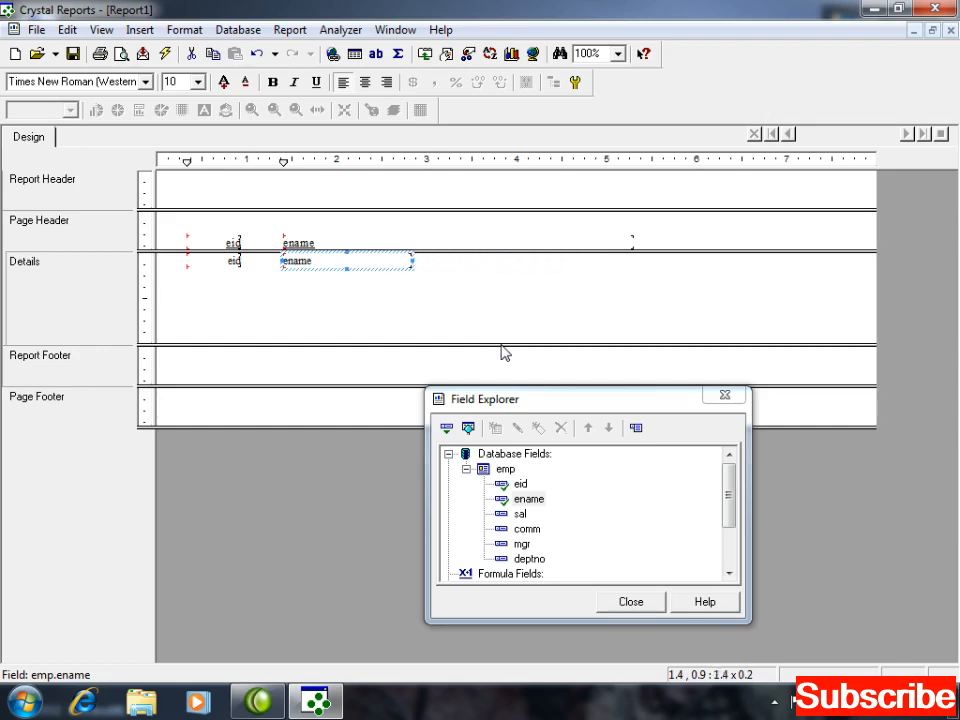
# Step: Shrink the Details section to fit its fields and narrow the ename heading in the Page Header to the width of the ename field
pyautogui.moveTo(502, 345); pyautogui.dragTo(495, 229)
pyautogui.click(487, 237)
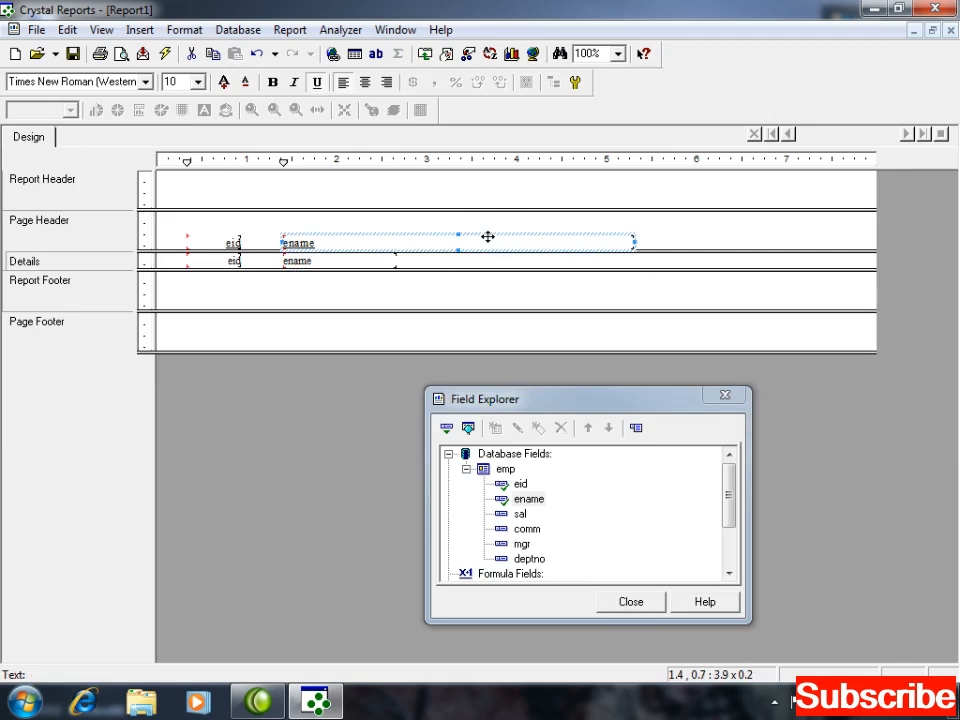
pyautogui.hotkey('shift', 'Left')
pyautogui.hotkey('shift', 'Left')
pyautogui.hotkey('shift', 'Left')
pyautogui.hotkey('shift', 'Left')
pyautogui.hotkey('shift', 'Left')
pyautogui.hotkey('shift', 'Left')
pyautogui.hotkey('shift', 'Left')
pyautogui.hotkey('shift', 'Left')
pyautogui.hotkey('shift', 'Left')
pyautogui.hotkey('shift', 'Left')
pyautogui.hotkey('shift', 'Left')
pyautogui.hotkey('shift', 'Left')
pyautogui.hotkey('shift', 'Left')
pyautogui.hotkey('shift', 'Left')
pyautogui.hotkey('shift', 'Left')
pyautogui.hotkey('shift', 'Left')
pyautogui.hotkey('shift', 'Left')
pyautogui.hotkey('shift', 'Left')
pyautogui.hotkey('shift', 'Left')
pyautogui.hotkey('shift', 'Left')
pyautogui.hotkey('shift', 'Left')
pyautogui.hotkey('shift', 'Left')
pyautogui.hotkey('shift', 'Left')
pyautogui.hotkey('shift', 'Left')
pyautogui.hotkey('shift', 'Left')
pyautogui.hotkey('shift', 'Left')
pyautogui.hotkey('shift', 'Left')
pyautogui.hotkey('shift', 'Right')
# Step: Place the sal, comm and mgr fields of emp in the Details section at about 2.9, 3.8 and 4.8 across
pyautogui.moveTo(498, 514); pyautogui.dragTo(425, 257)
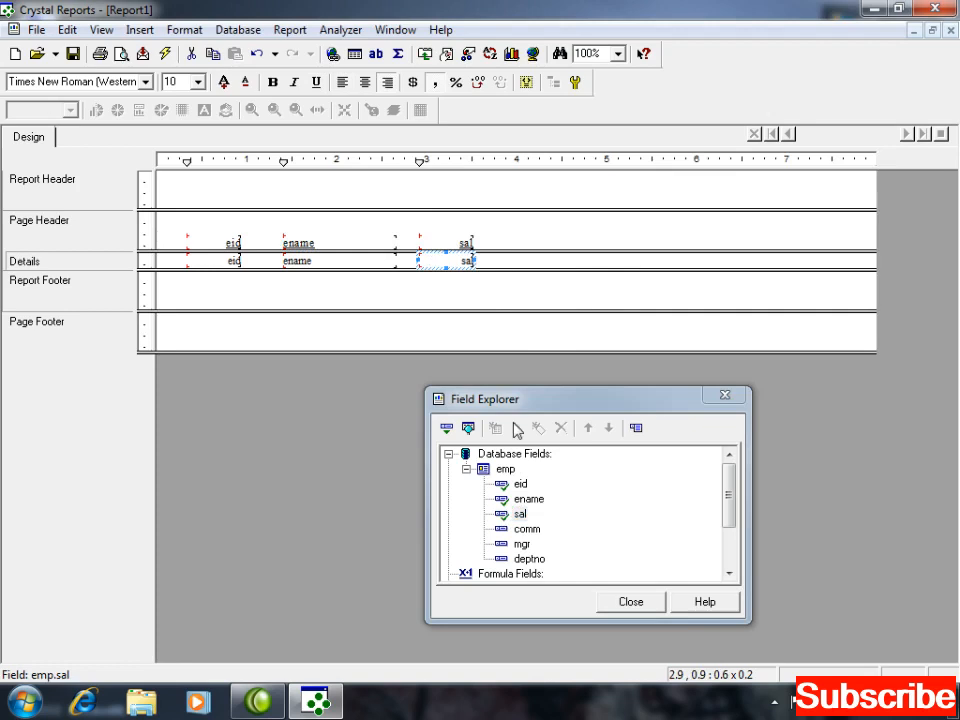
pyautogui.moveTo(507, 535); pyautogui.dragTo(496, 266)
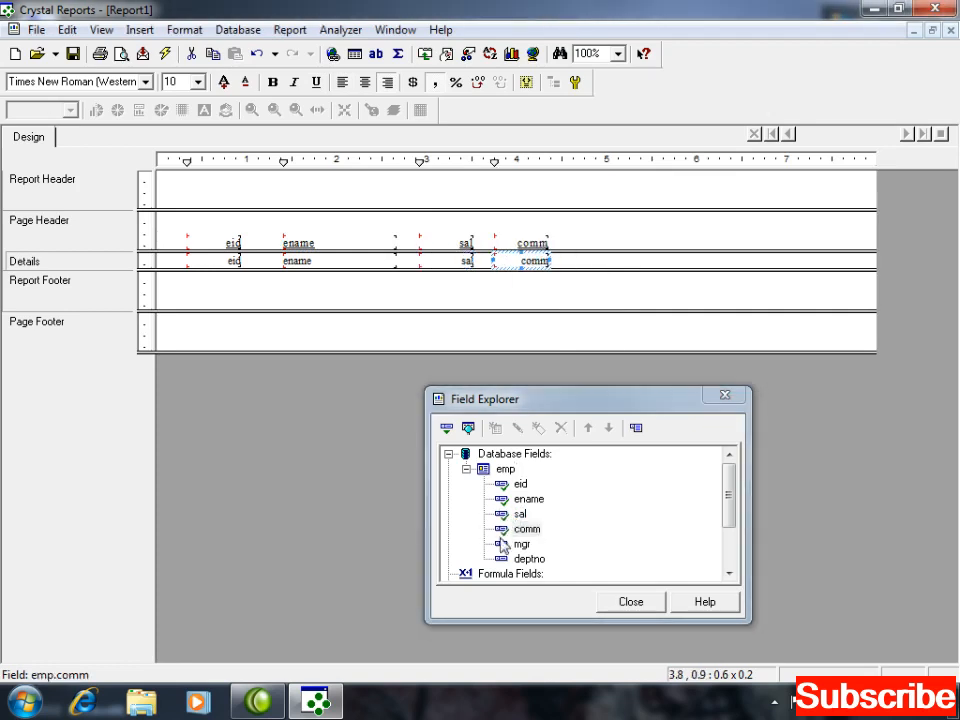
pyautogui.moveTo(500, 545); pyautogui.dragTo(594, 264)
# Step: Narrow the mgr field in the Details section to about 1.4 wide
pyautogui.click(673, 278)
pyautogui.click(676, 259)
pyautogui.hotkey('shift', 'Left')
pyautogui.hotkey('shift', 'Left')
pyautogui.hotkey('shift', 'Left')
pyautogui.hotkey('shift', 'Left')
pyautogui.hotkey('shift', 'Left')
pyautogui.hotkey('shift', 'Left')
pyautogui.hotkey('shift', 'Left')
pyautogui.hotkey('shift', 'Left')
pyautogui.hotkey('shift', 'Left')
pyautogui.hotkey('shift', 'Left')
pyautogui.hotkey('shift', 'Left')
pyautogui.hotkey('shift', 'Left')
pyautogui.hotkey('shift', 'Left')
pyautogui.hotkey('shift', 'Left')
pyautogui.hotkey('shift', 'Left')
pyautogui.hotkey('shift', 'Left')
pyautogui.hotkey('shift', 'Left')
pyautogui.hotkey('shift', 'Left')
pyautogui.hotkey('shift', 'Left')
pyautogui.hotkey('shift', 'Left')
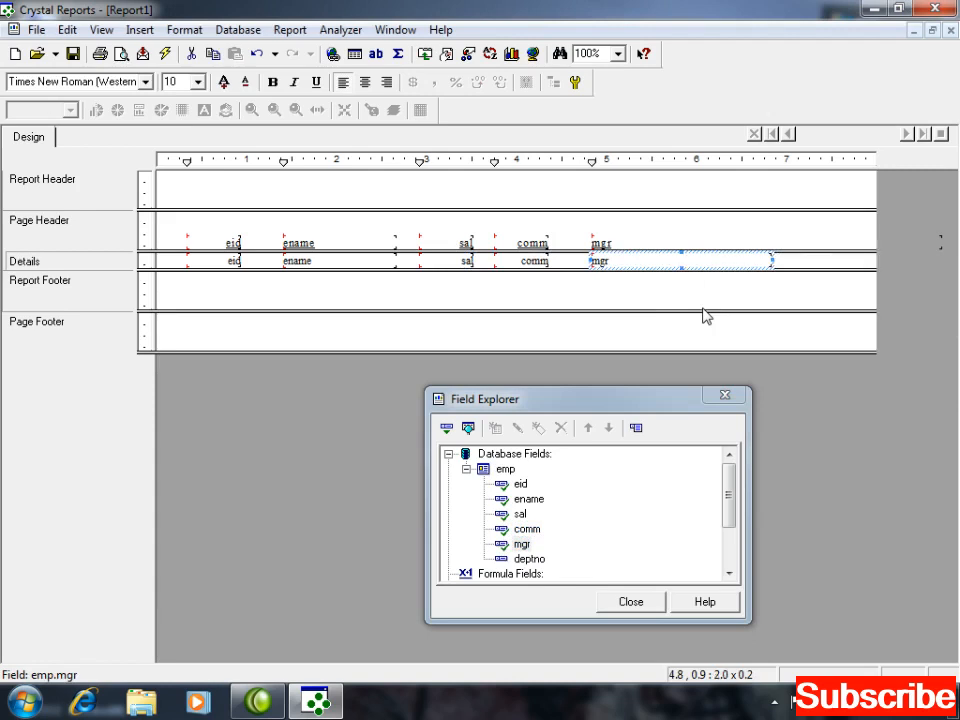
pyautogui.hotkey('shift', 'Left')
pyautogui.hotkey('shift', 'Left')
pyautogui.hotkey('shift', 'Left')
pyautogui.hotkey('shift', 'Left')
pyautogui.hotkey('shift', 'Left')
pyautogui.hotkey('shift', 'Left')
# Step: Narrow the mgr heading in the Page Header to about 1.4 wide and place the deptno field in Details at about 6.5 across
pyautogui.click(624, 245)
pyautogui.hotkey('shift', 'Left')
pyautogui.hotkey('shift', 'Left')
pyautogui.hotkey('shift', 'Left')
pyautogui.hotkey('shift', 'Left')
pyautogui.hotkey('shift', 'Left')
pyautogui.hotkey('shift', 'Left')
pyautogui.hotkey('shift', 'Left')
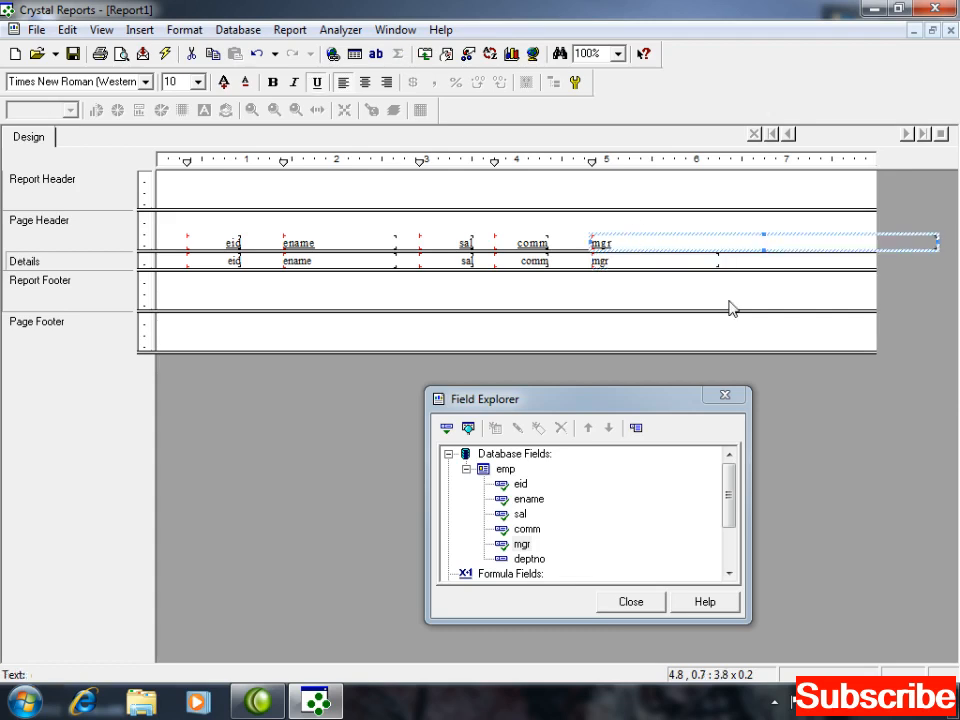
pyautogui.hotkey('shift', 'Left')
pyautogui.hotkey('shift', 'Left')
pyautogui.hotkey('shift', 'Left')
pyautogui.hotkey('shift', 'Left')
pyautogui.hotkey('shift', 'Left')
pyautogui.hotkey('shift', 'Left')
pyautogui.hotkey('shift', 'Left')
pyautogui.hotkey('shift', 'Left')
pyautogui.hotkey('shift', 'Left')
pyautogui.hotkey('shift', 'Left')
pyautogui.hotkey('shift', 'Left')
pyautogui.hotkey('shift', 'Left')
pyautogui.hotkey('shift', 'Left')
pyautogui.hotkey('shift', 'Left')
pyautogui.hotkey('shift', 'Left')
pyautogui.hotkey('shift', 'Left')
pyautogui.hotkey('shift', 'Left')
pyautogui.hotkey('shift', 'Left')
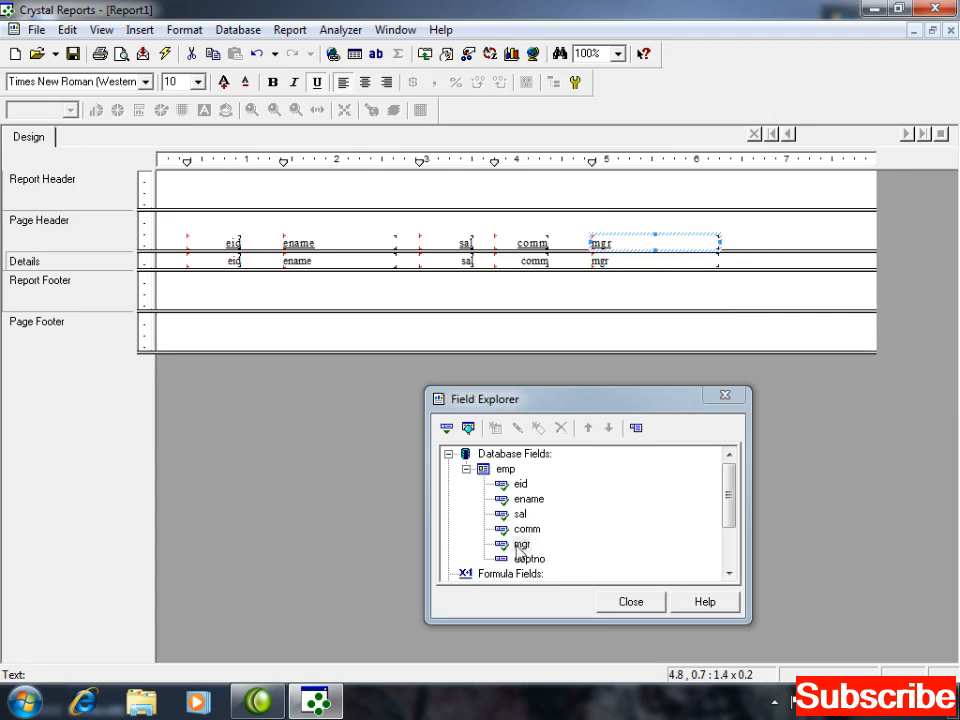
pyautogui.moveTo(503, 565); pyautogui.dragTo(744, 259)
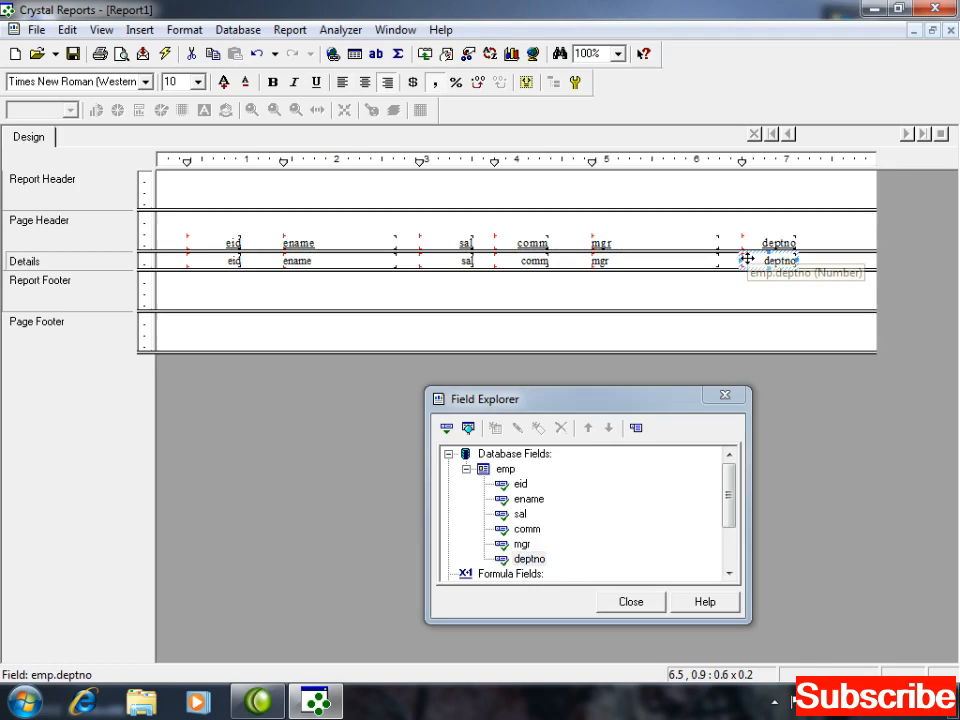
pyautogui.click(671, 302)
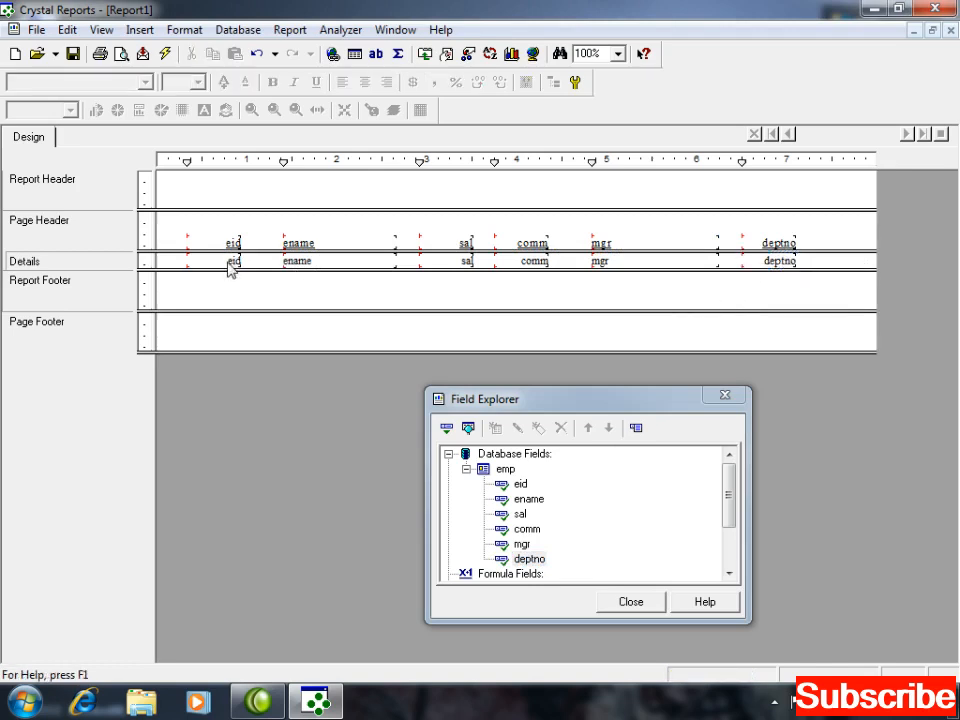
# Step: Left-align the eid and sal fields in the Details section together with their Page Header headings
pyautogui.click(229, 263)
pyautogui.click(345, 84)
pyautogui.click(230, 243)
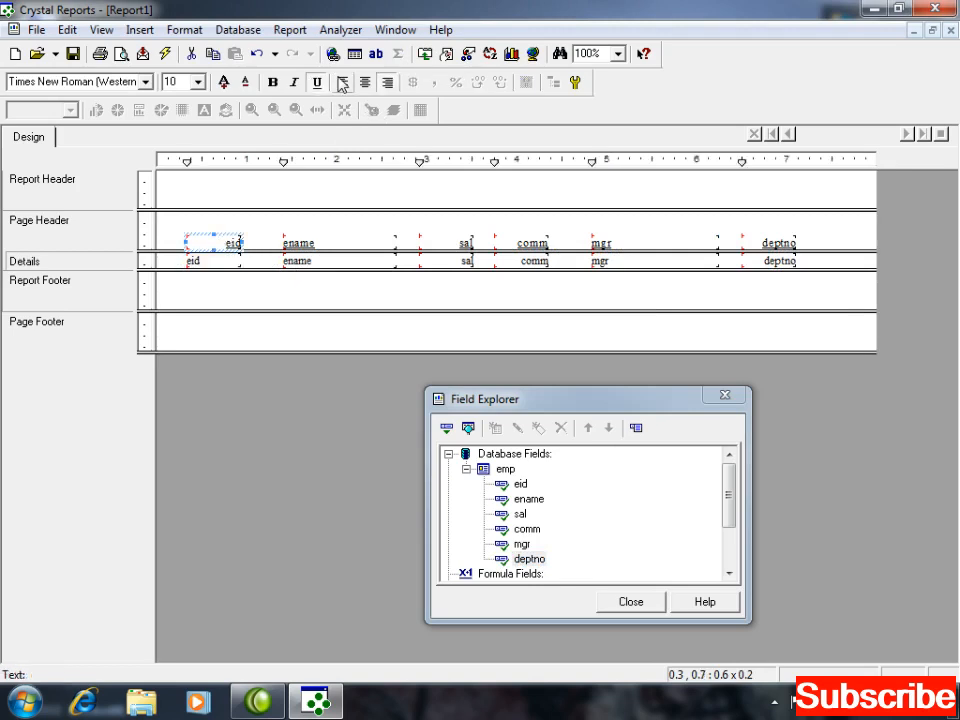
pyautogui.click(343, 84)
pyautogui.click(460, 242)
pyautogui.click(345, 84)
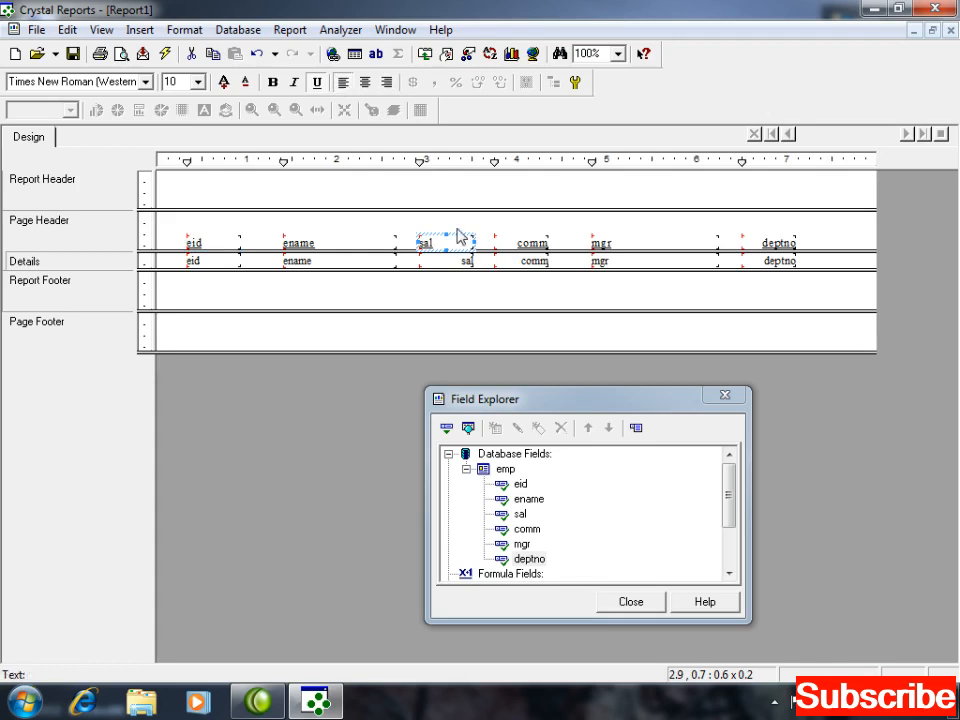
pyautogui.click(450, 261)
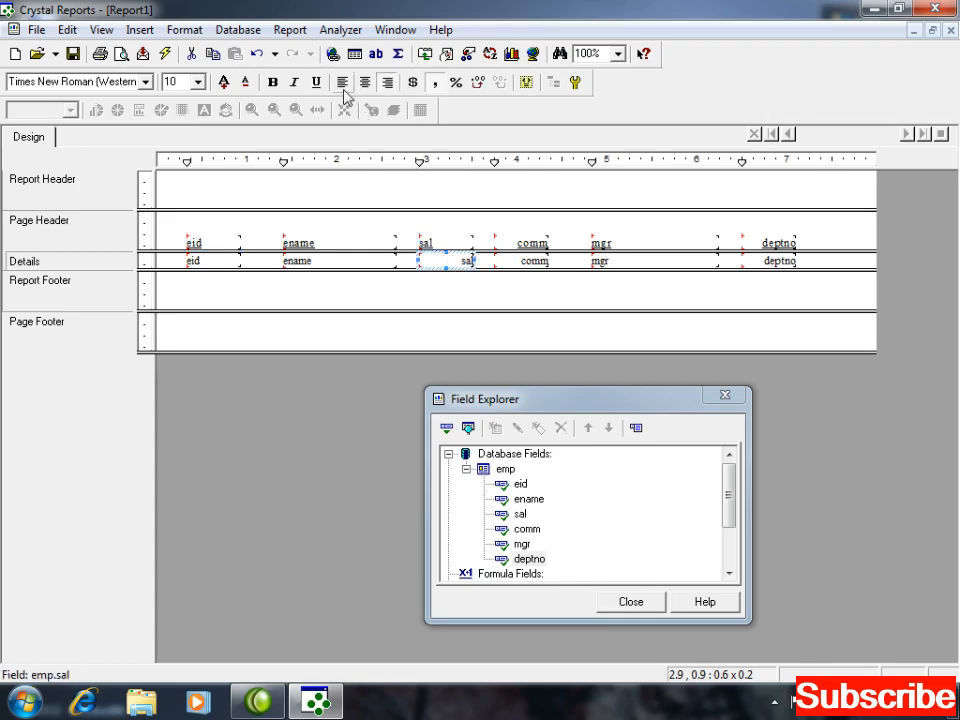
pyautogui.click(343, 84)
# Step: Left-align the comm and deptno fields and their Page Header headings, and preview the report with its data
pyautogui.click(533, 243)
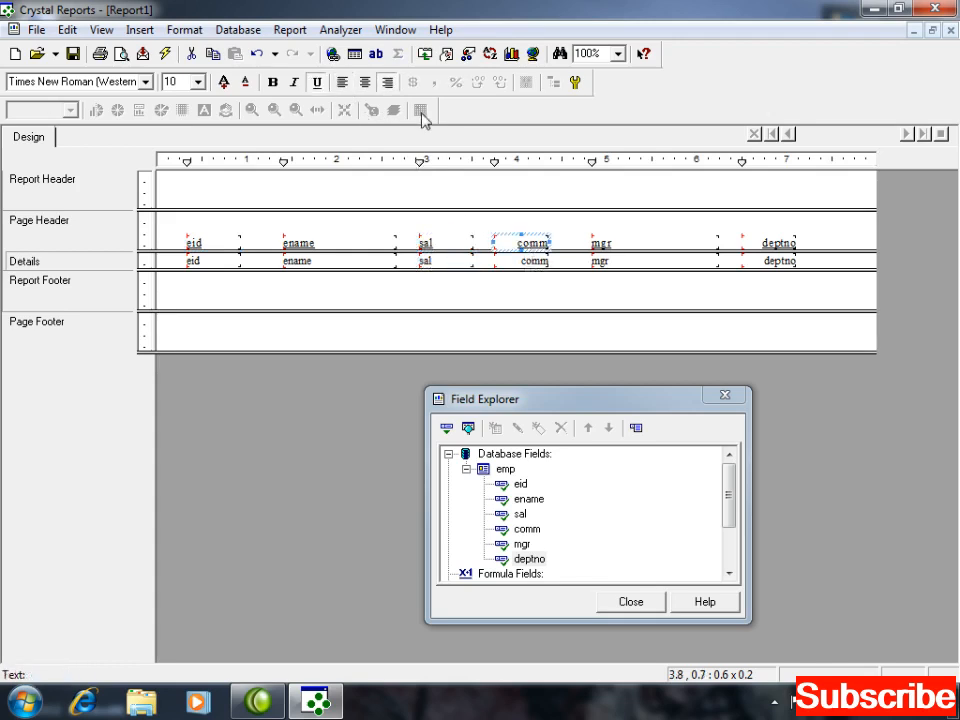
pyautogui.click(343, 84)
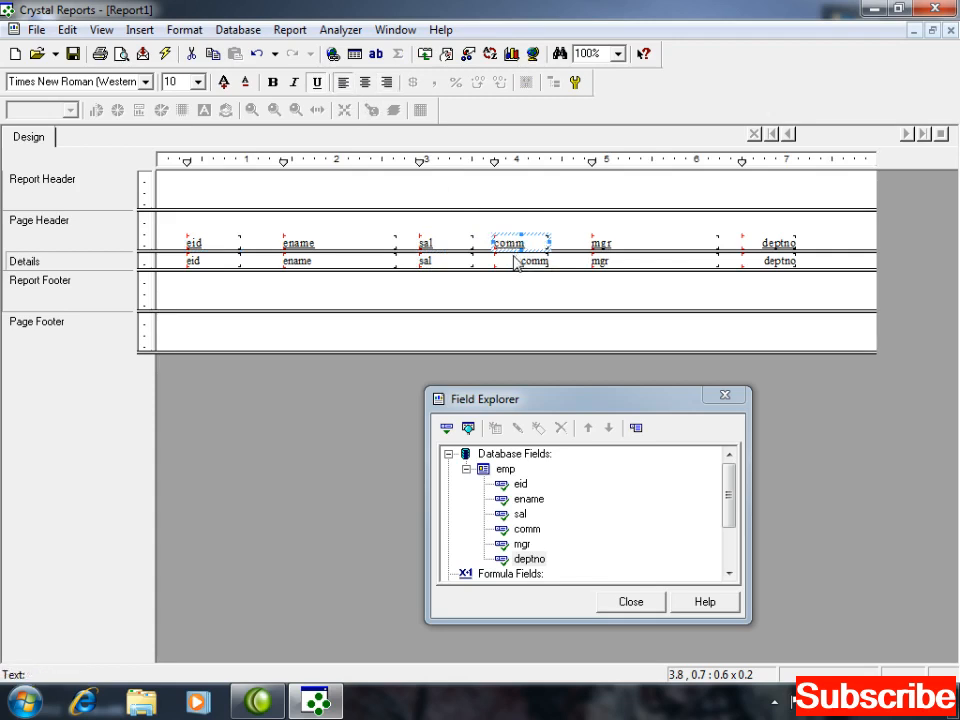
pyautogui.click(514, 262)
pyautogui.click(343, 86)
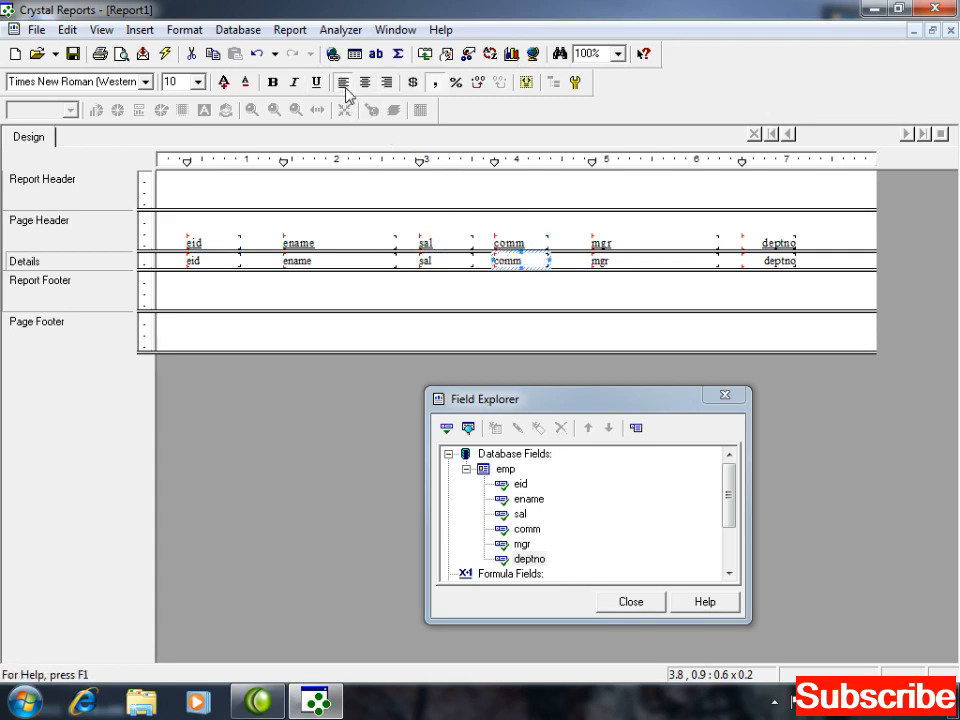
pyautogui.click(768, 242)
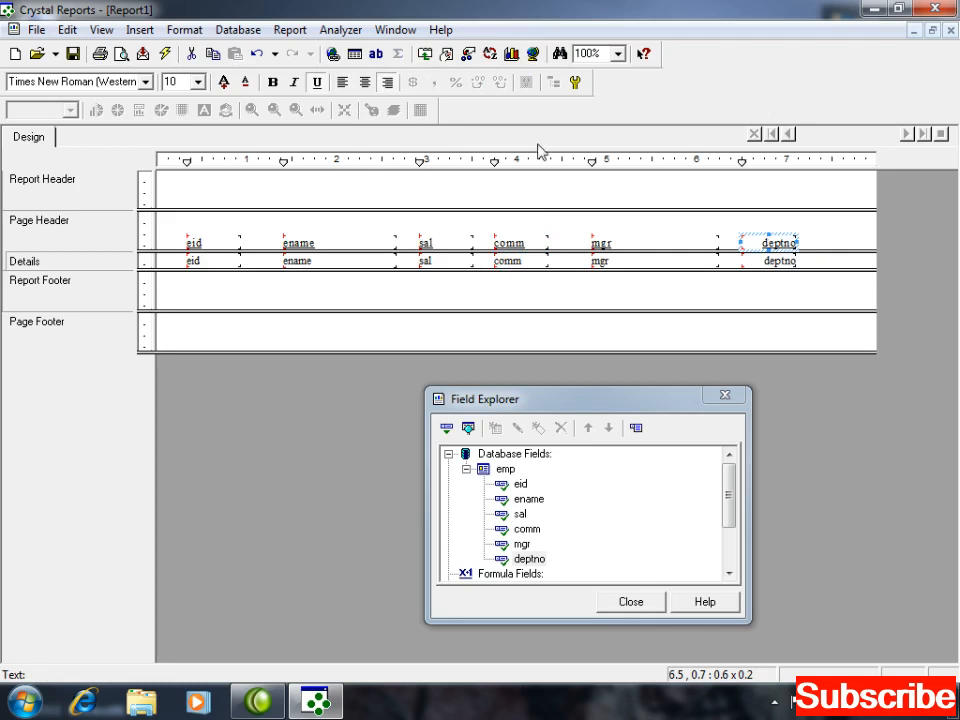
pyautogui.click(343, 83)
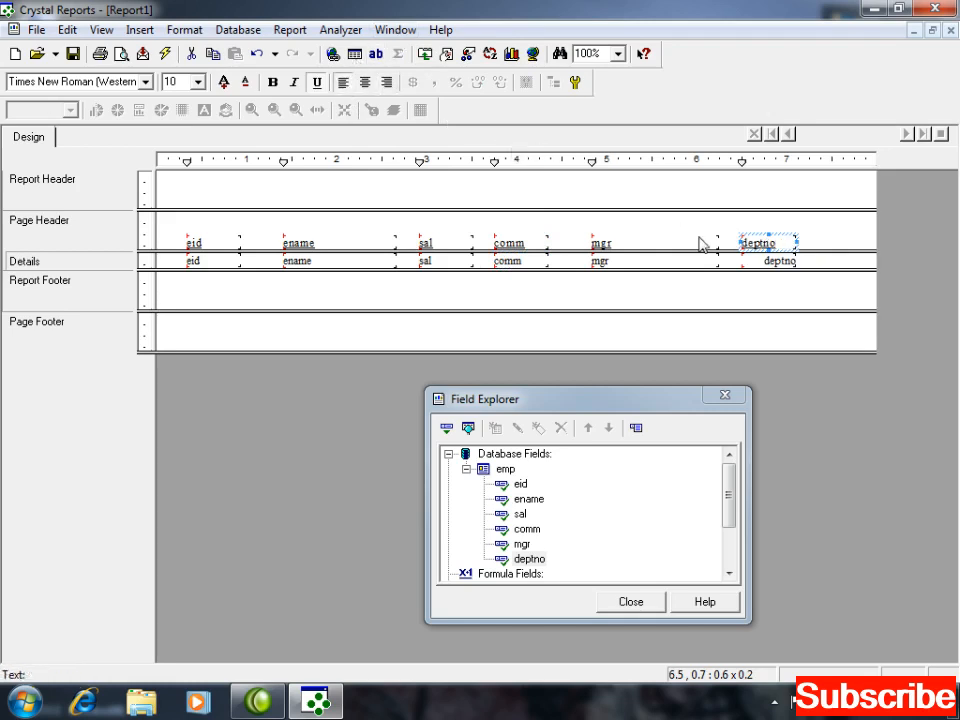
pyautogui.click(768, 261)
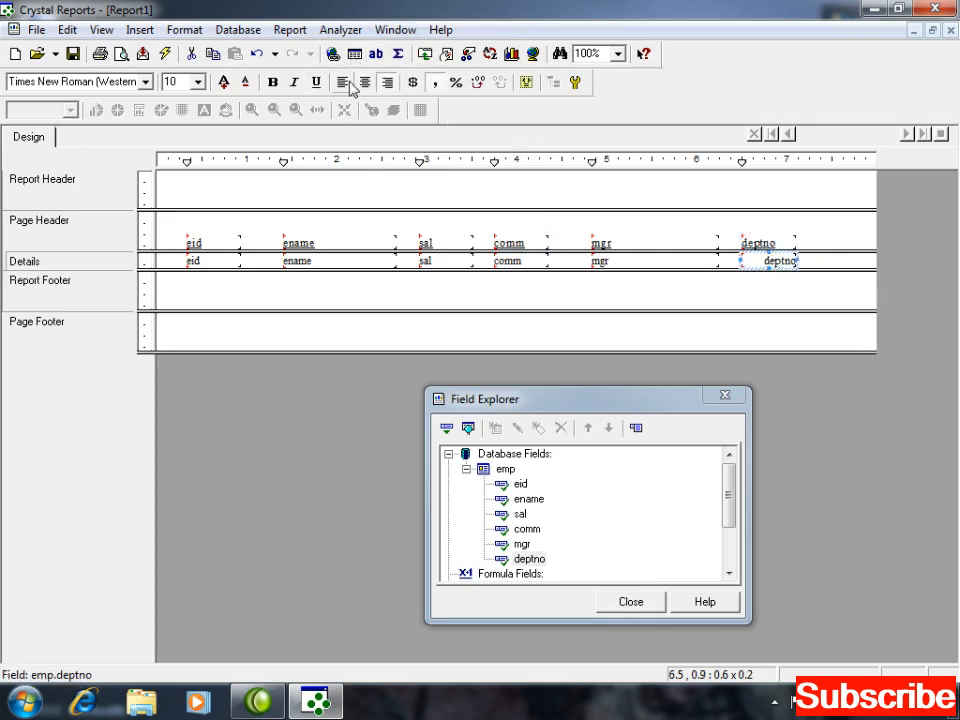
pyautogui.click(346, 84)
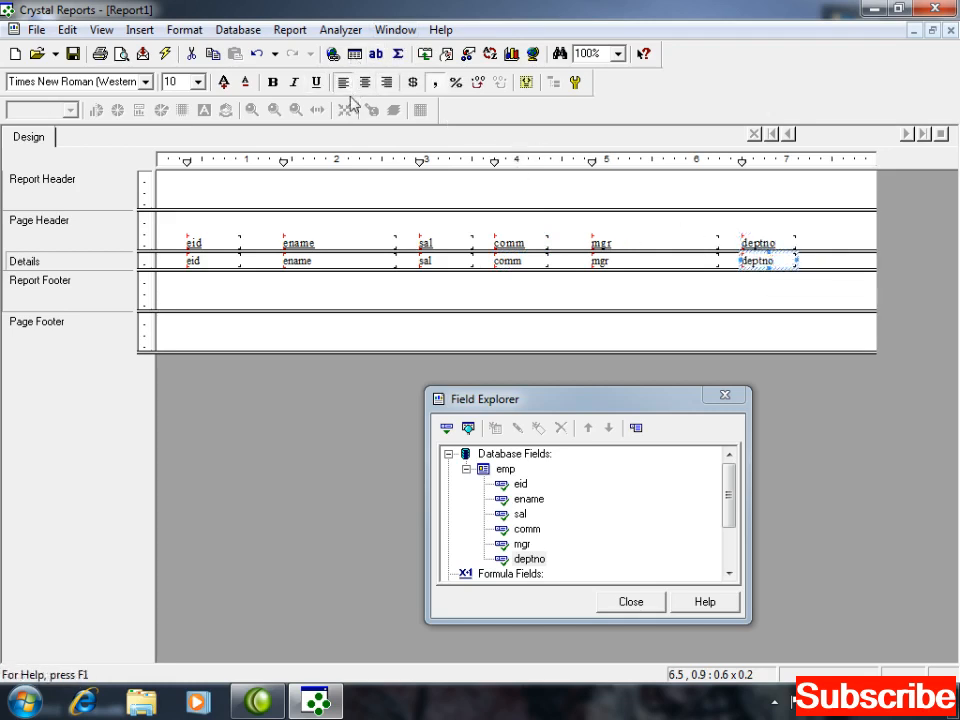
pyautogui.click(167, 56)
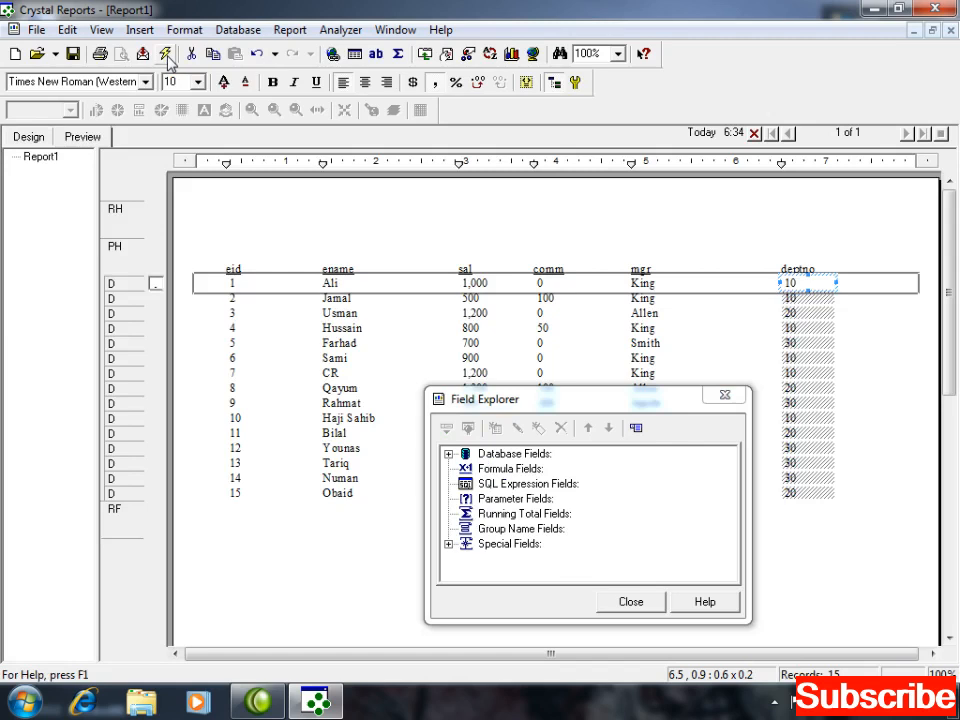
pyautogui.click(264, 585)
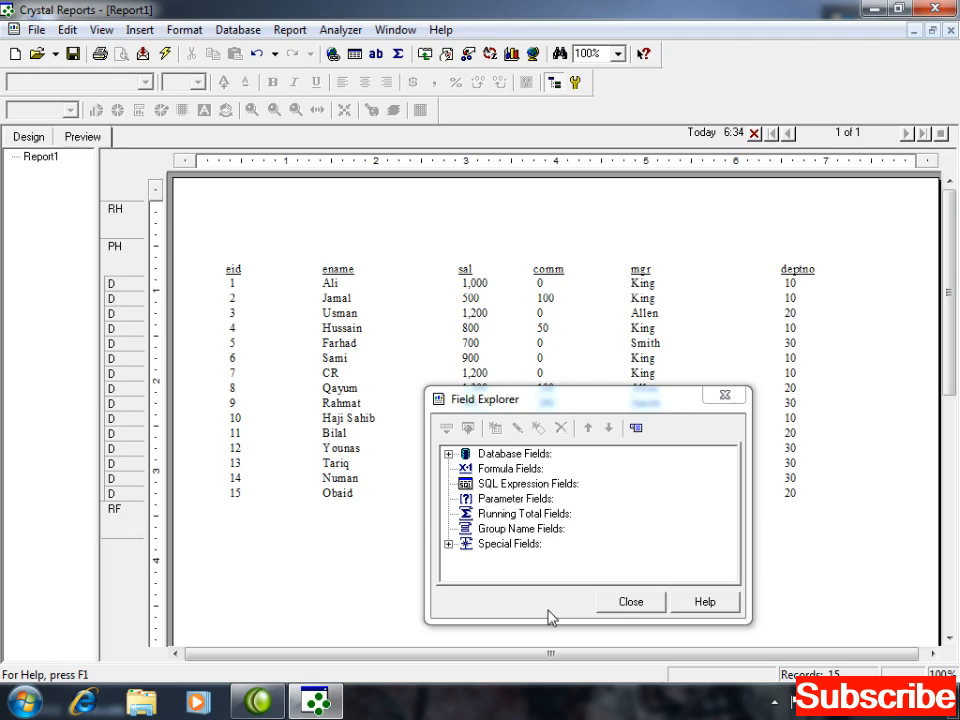
# Step: Switch to Windows Explorer and browse from the Desktop to the folder Classes > Morning > Term S > CR > 07-10-2012
pyautogui.click(150, 703)
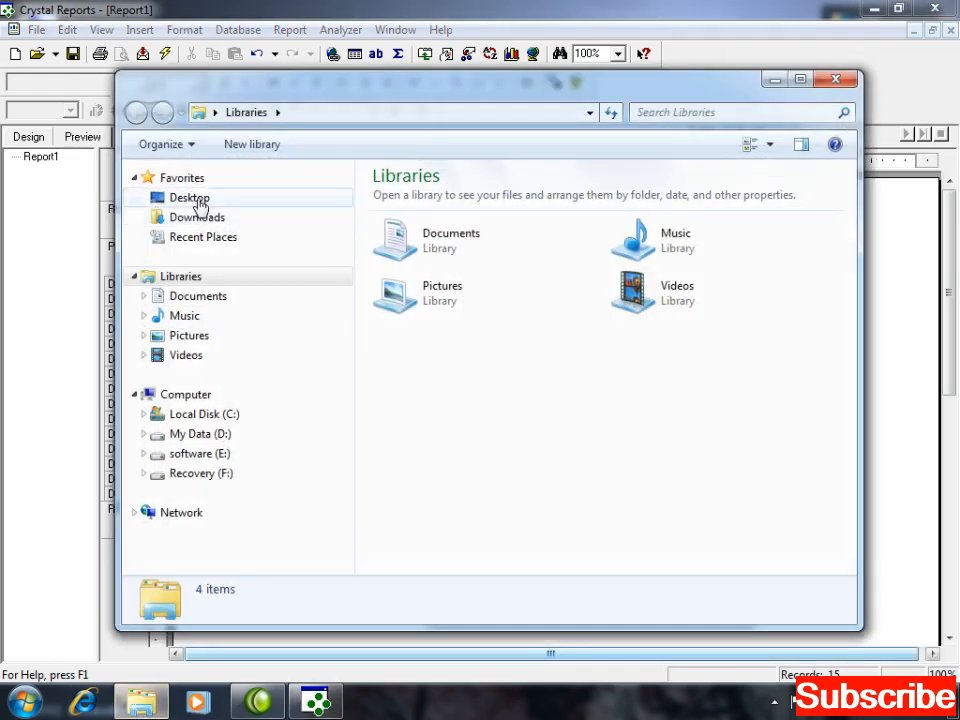
pyautogui.click(195, 199)
pyautogui.click(455, 290)
pyautogui.press('Down')
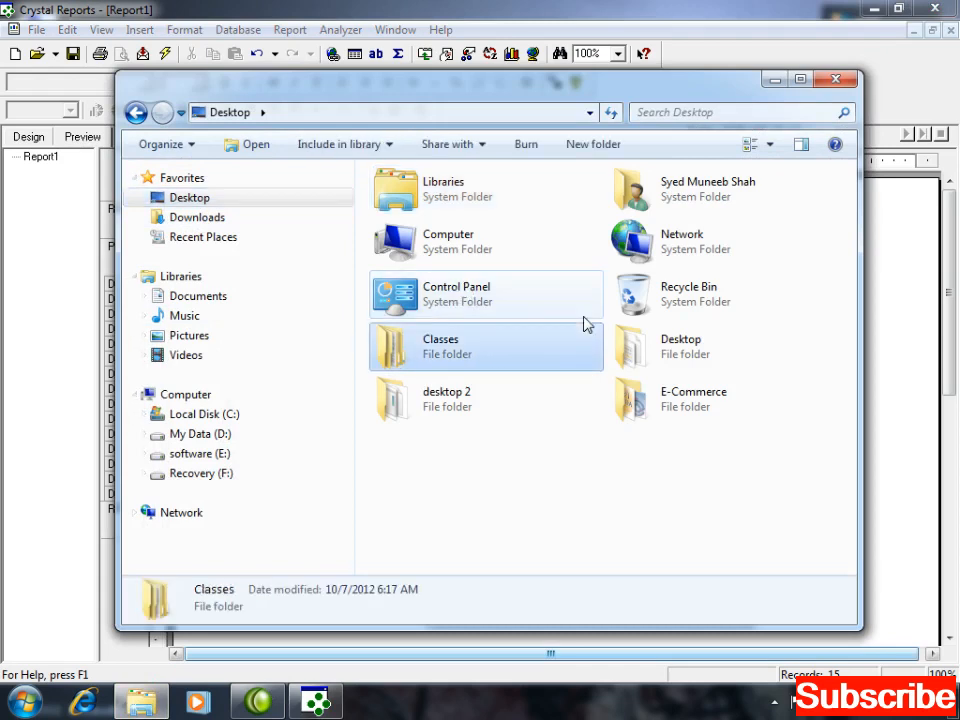
pyautogui.press('Return')
pyautogui.press('Down')
pyautogui.press('Down')
pyautogui.press('Return')
pyautogui.press('Down')
pyautogui.press('Return')
pyautogui.press('Down')
pyautogui.press('Down')
pyautogui.press('Up')
pyautogui.press('Return')
pyautogui.press('Down')
pyautogui.press('Return')
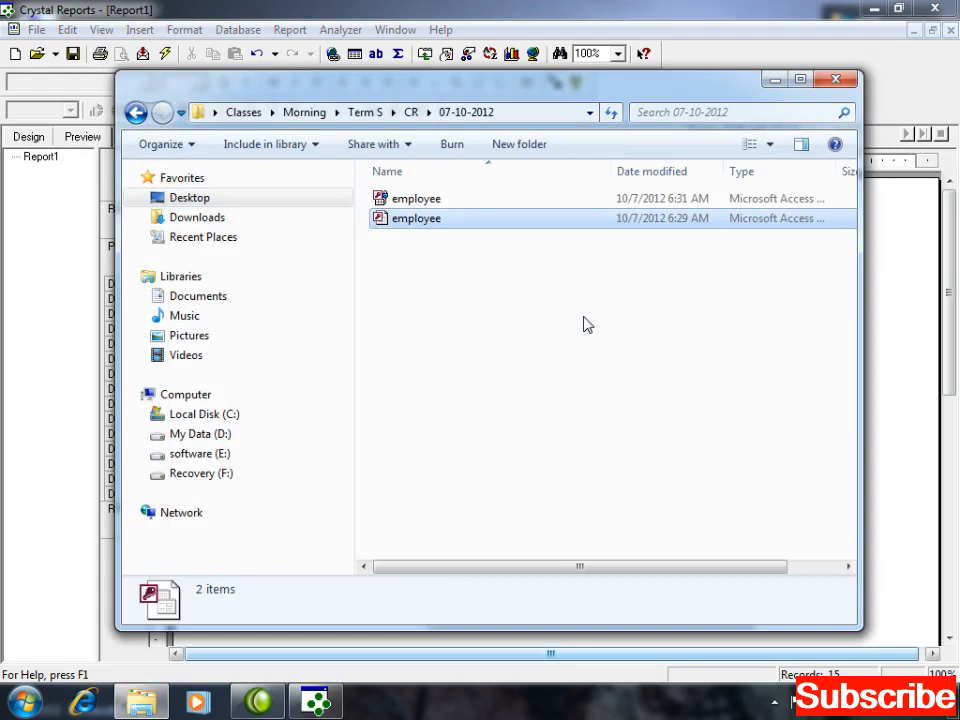
# Step: Open the employee database in Microsoft Access and open its emp table in Datasheet View
pyautogui.press('Down')
pyautogui.press('Down')
pyautogui.press('Return')
pyautogui.press('Return')
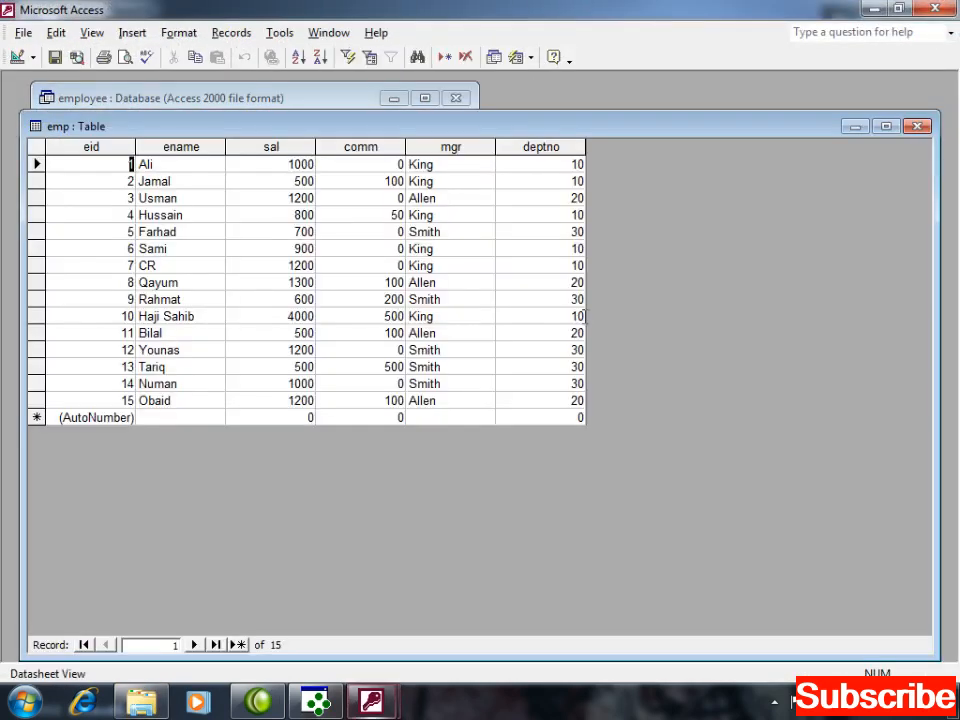
# Step: Add a new emp record with the employee's name, sal 800, the manager's name and deptno 10
pyautogui.press('Down')
pyautogui.press('Down')
pyautogui.press('Down')
pyautogui.press('Down')
pyautogui.press('Down')
pyautogui.press('Down')
pyautogui.press('Down')
pyautogui.press('Down')
pyautogui.press('Down')
pyautogui.press('Down')
pyautogui.press('Down')
pyautogui.press('Down')
pyautogui.press('Down')
pyautogui.press('Down')
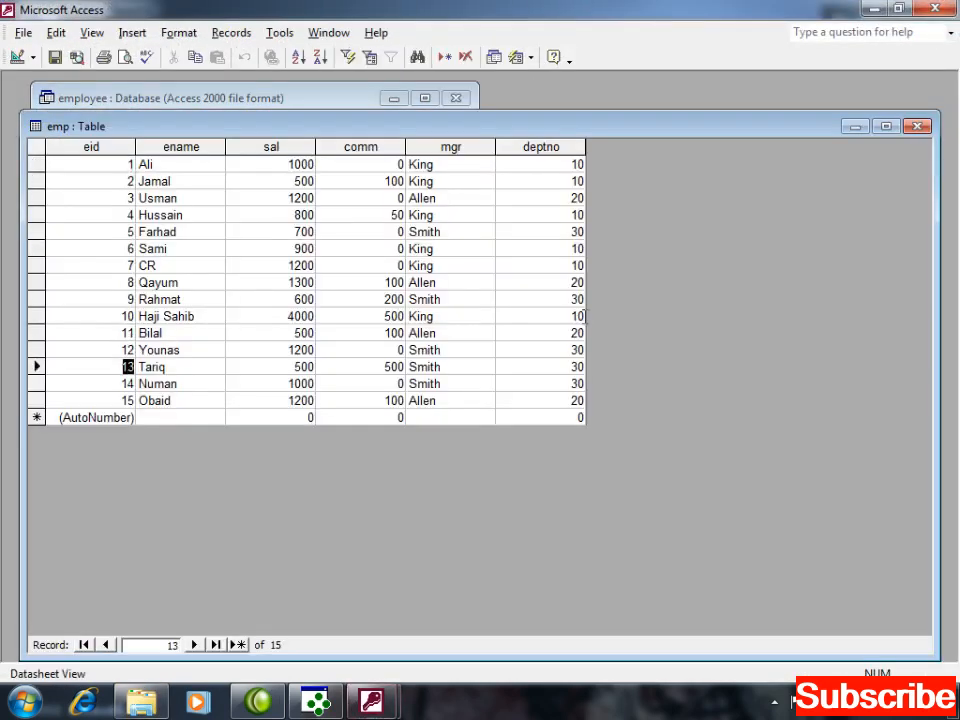
pyautogui.press('Down')
pyautogui.press('Tab')
pyautogui.write('IQ')
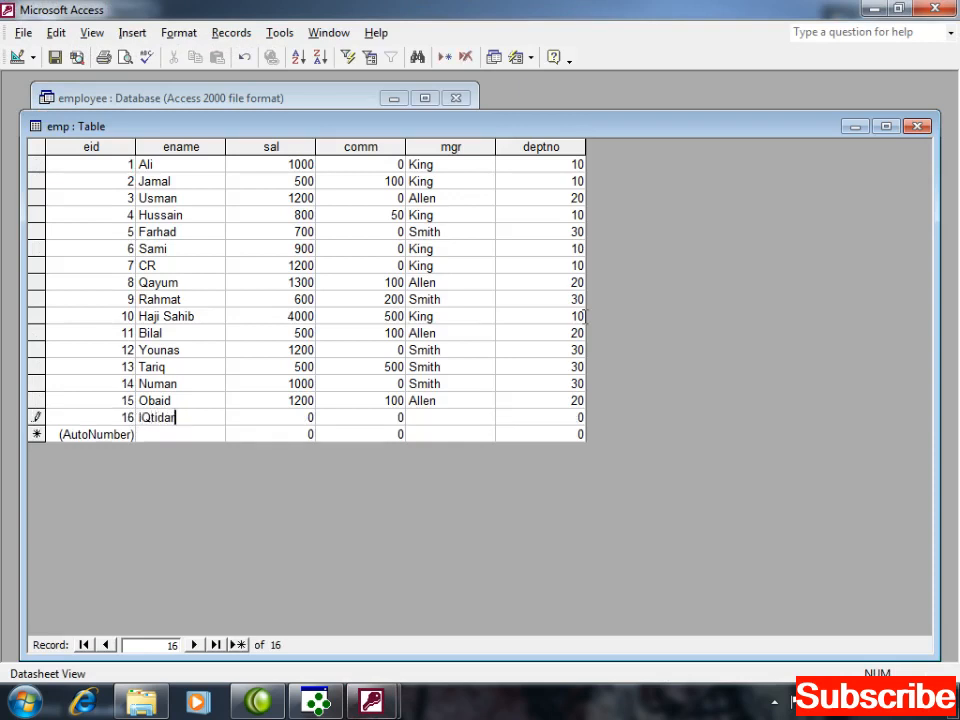
pyautogui.write('tidar')
pyautogui.press('Tab')
pyautogui.press('Tab')
pyautogui.write('King')
pyautogui.press('Tab')
pyautogui.write('10')
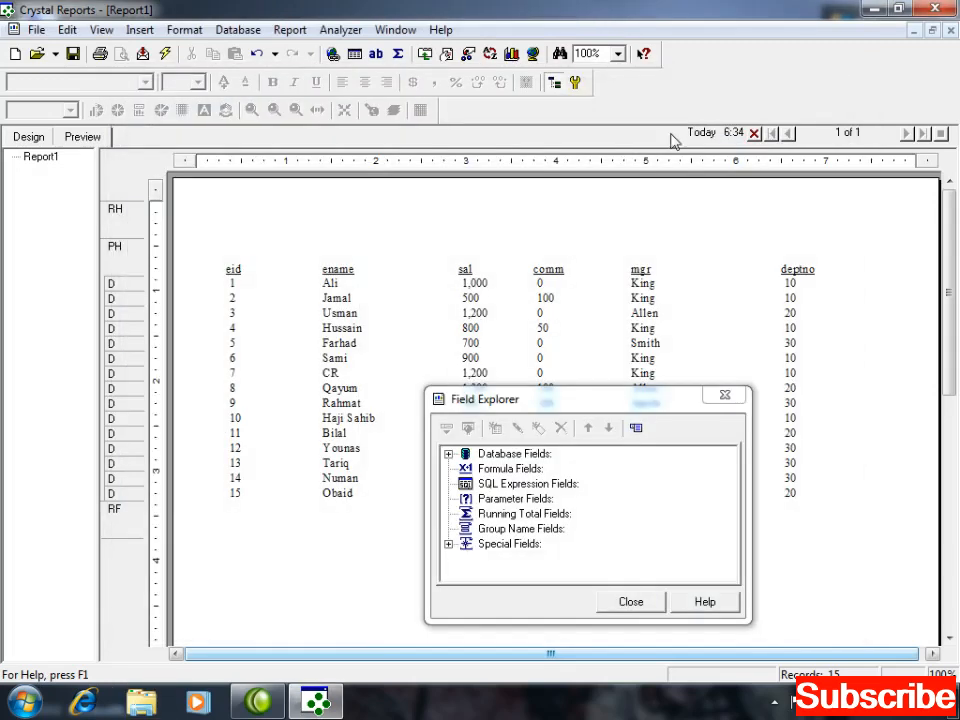
# Step: Switch back to Crystal Reports, refresh the report data and move the Field Explorer below the listed records
pyautogui.click(166, 55)
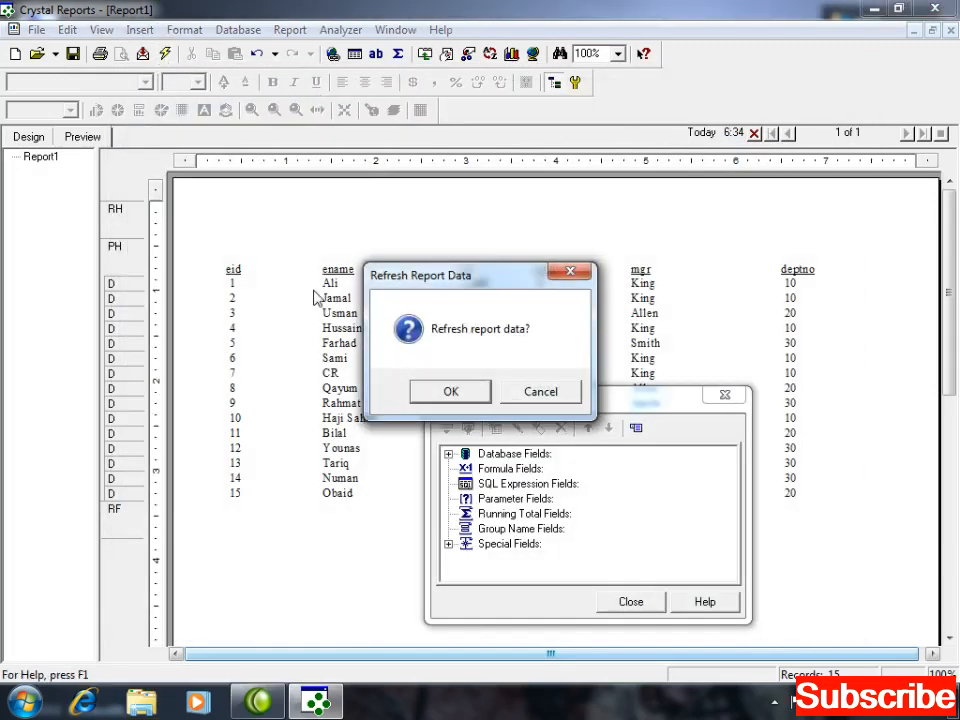
pyautogui.click(447, 389)
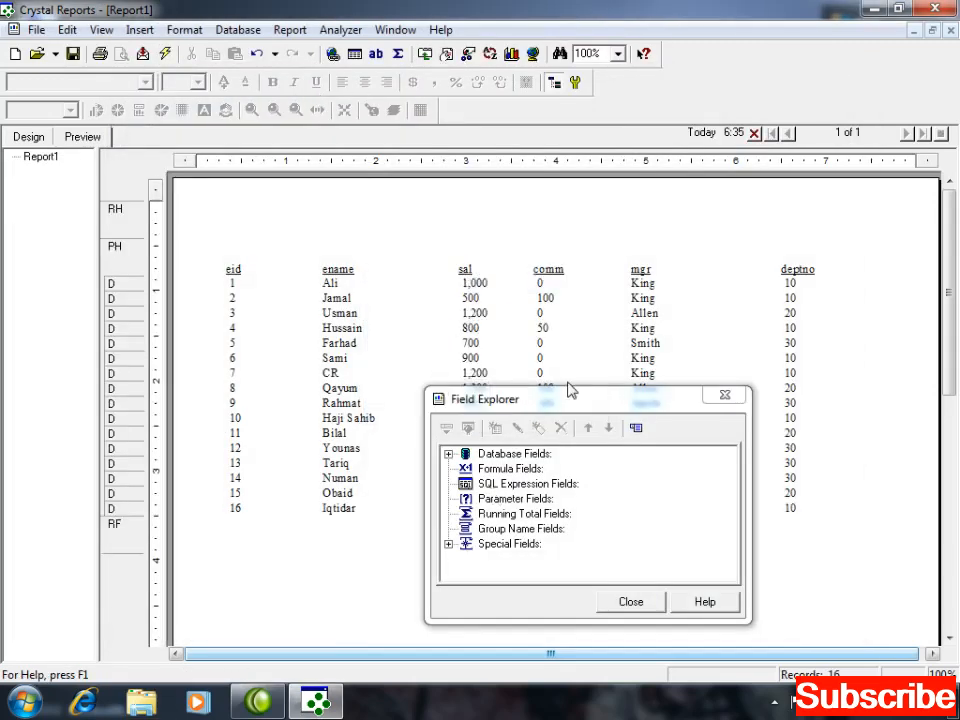
pyautogui.moveTo(546, 400); pyautogui.dragTo(657, 580)
pyautogui.moveTo(660, 594); pyautogui.dragTo(660, 593)
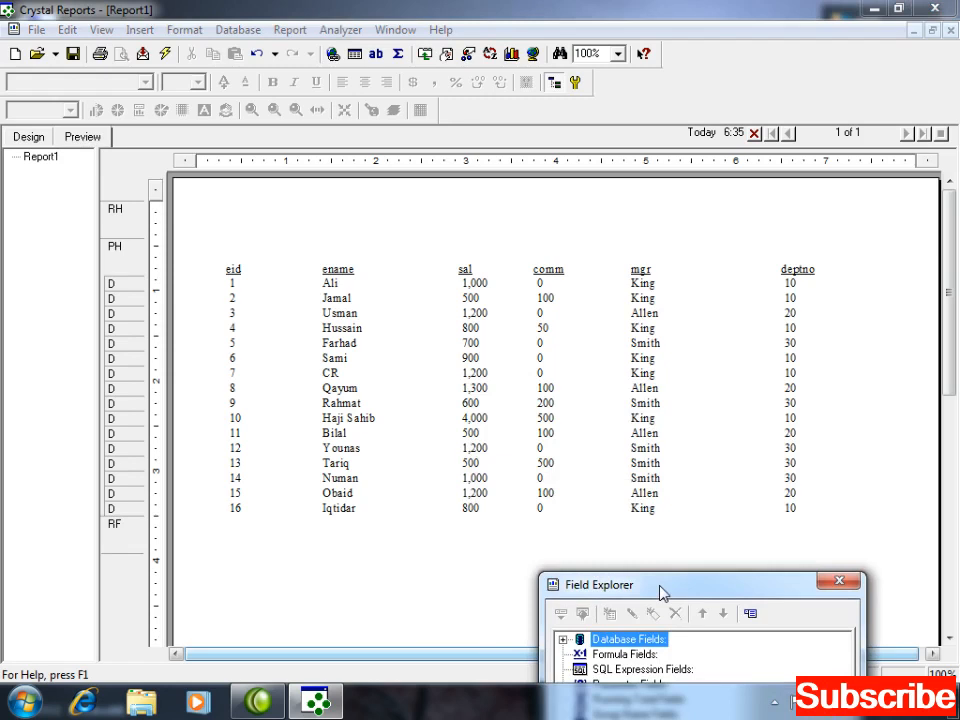
pyautogui.moveTo(669, 591); pyautogui.dragTo(668, 621)
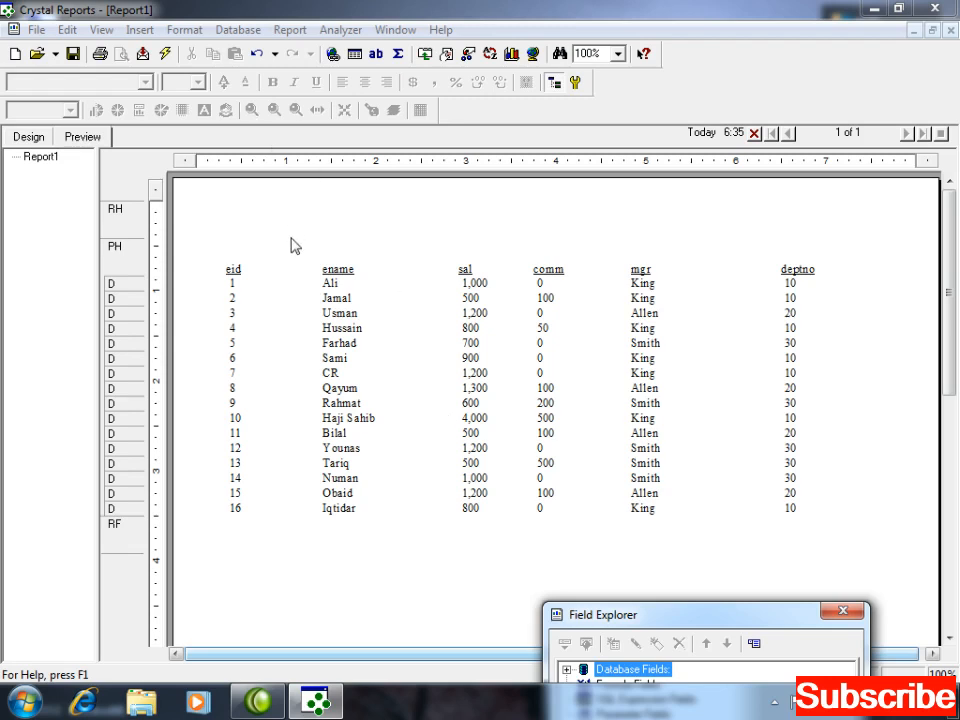
# Step: In the report design, sort the records by emp.ename in ascending order
pyautogui.click(36, 139)
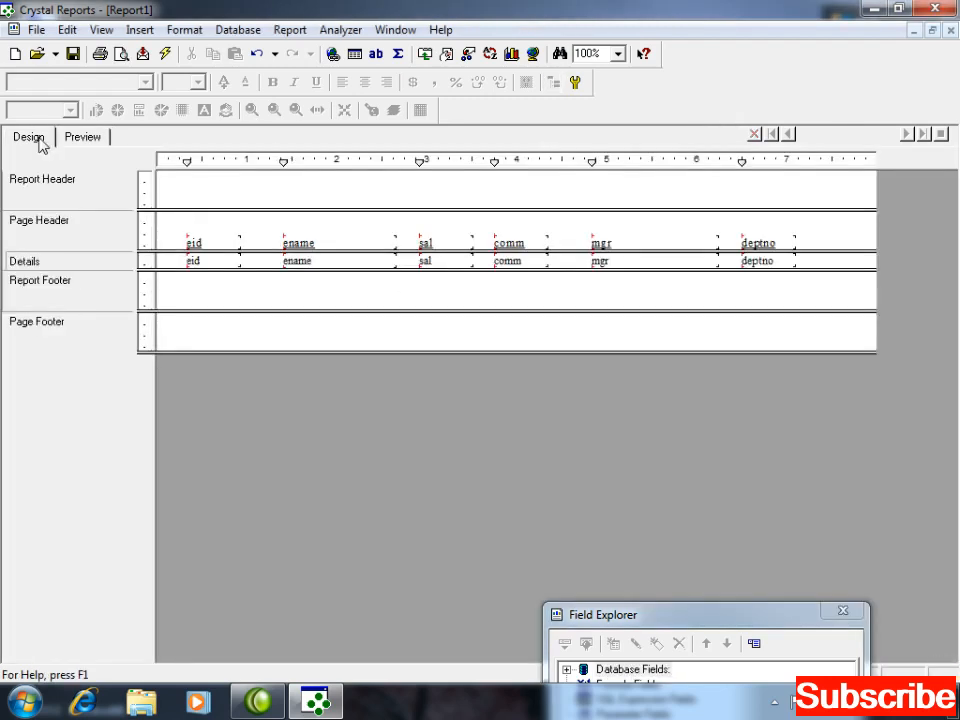
pyautogui.click(288, 30)
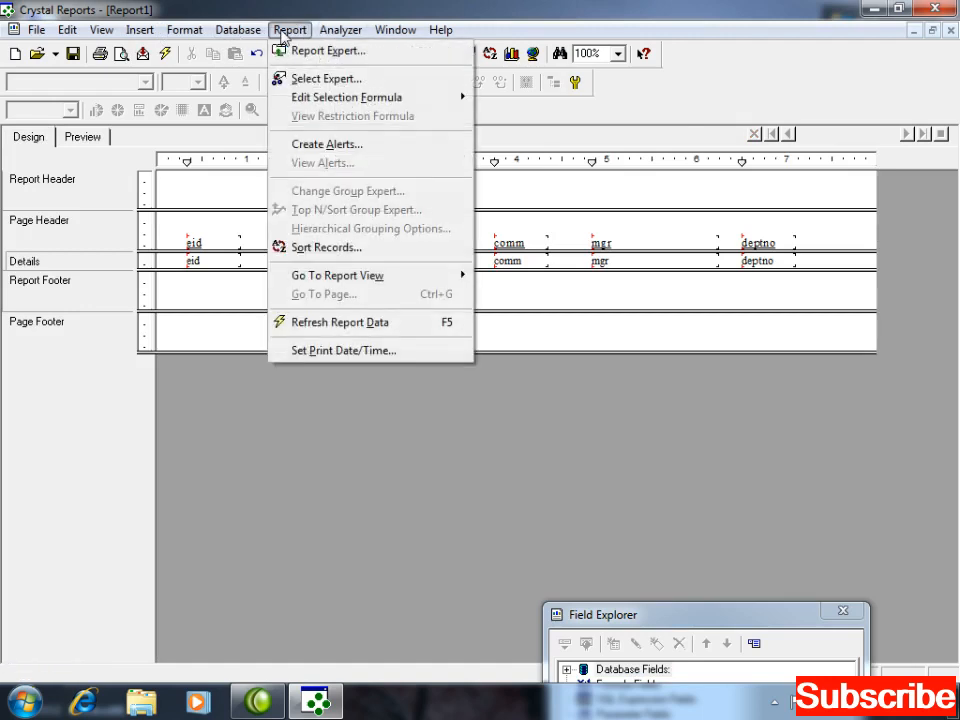
pyautogui.press('Left')
pyautogui.press('Right')
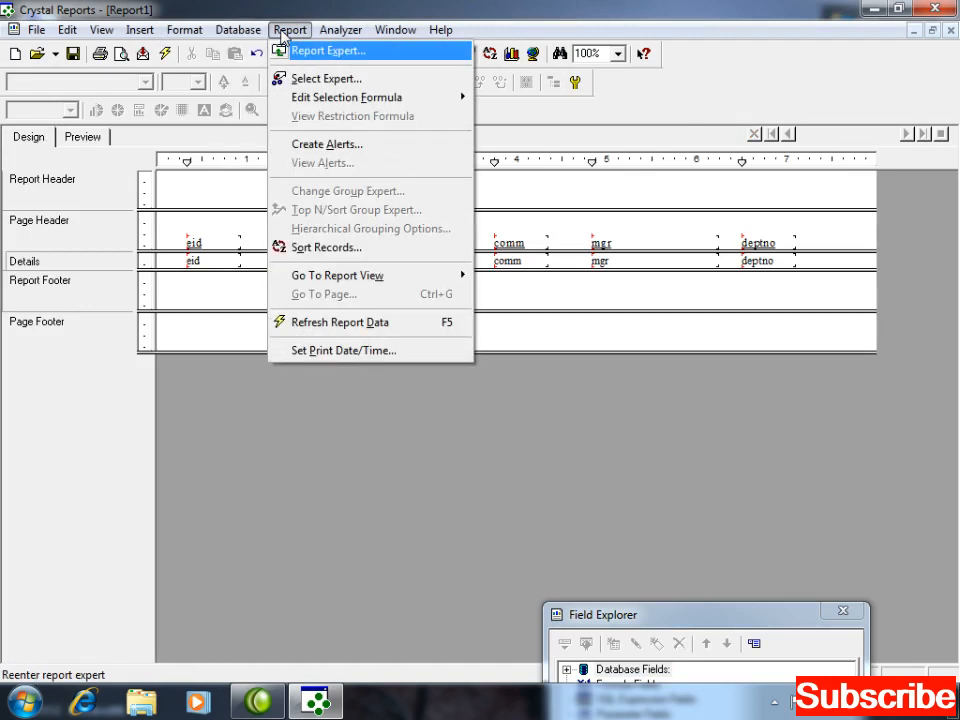
pyautogui.press('Down')
pyautogui.press('Down')
pyautogui.press('Down')
pyautogui.press('Down')
pyautogui.press('Down')
pyautogui.press('Down')
pyautogui.press('Down')
pyautogui.press('Down')
pyautogui.press('Down')
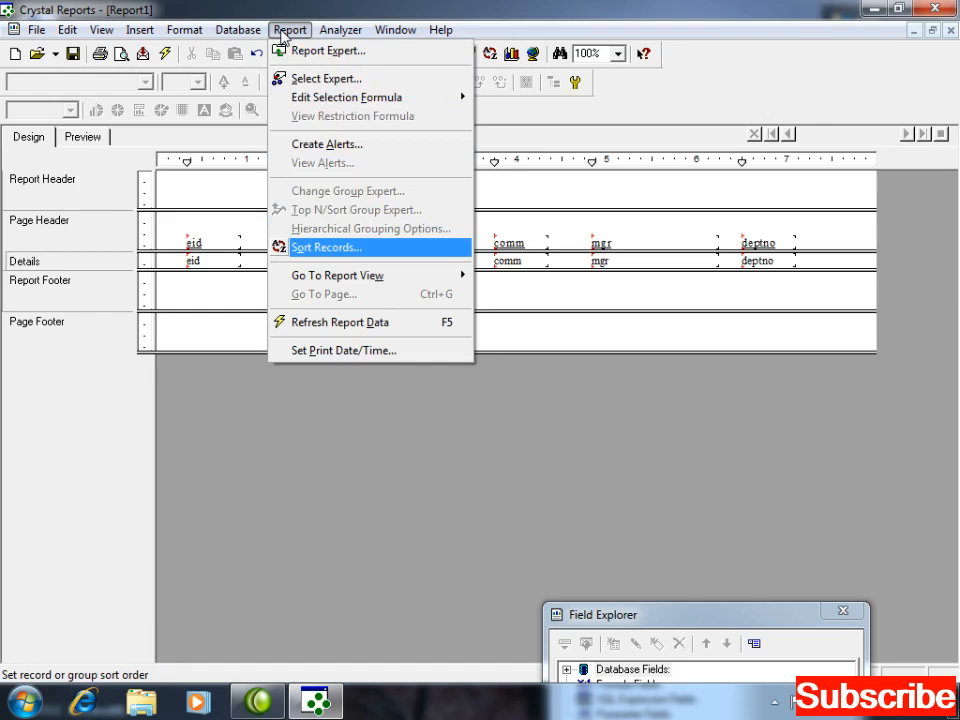
pyautogui.click(370, 257)
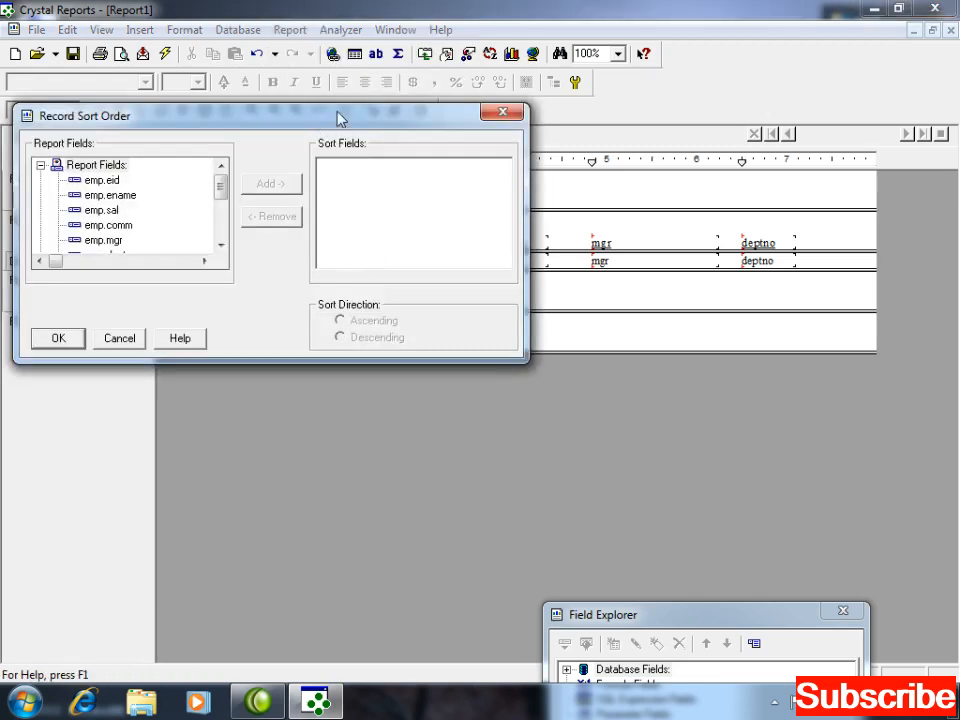
pyautogui.moveTo(369, 127); pyautogui.dragTo(534, 146)
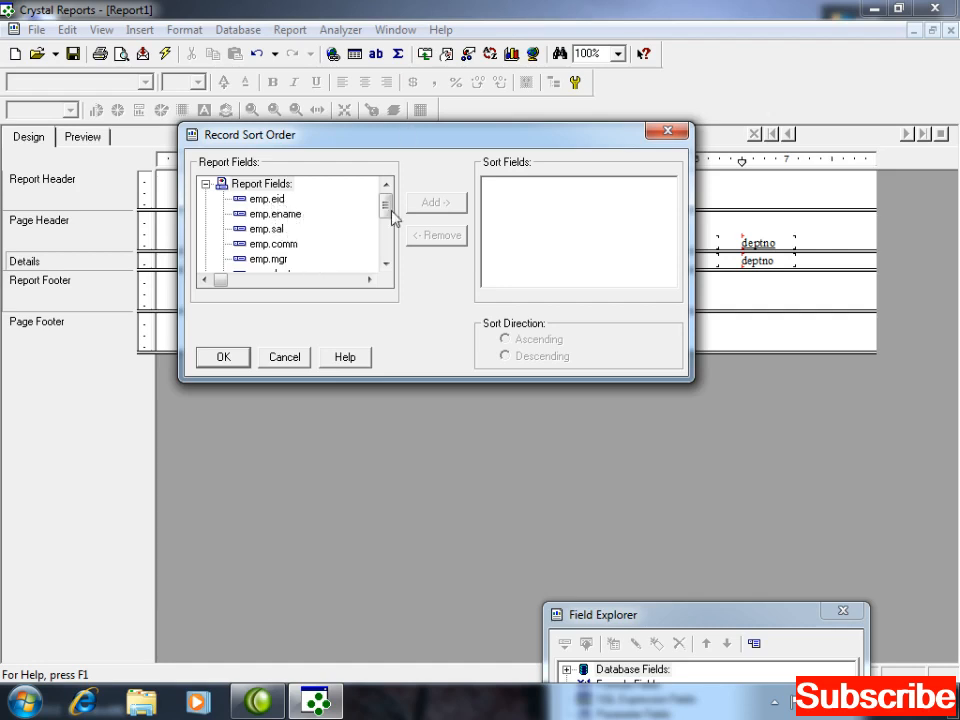
pyautogui.moveTo(387, 222); pyautogui.dragTo(388, 226)
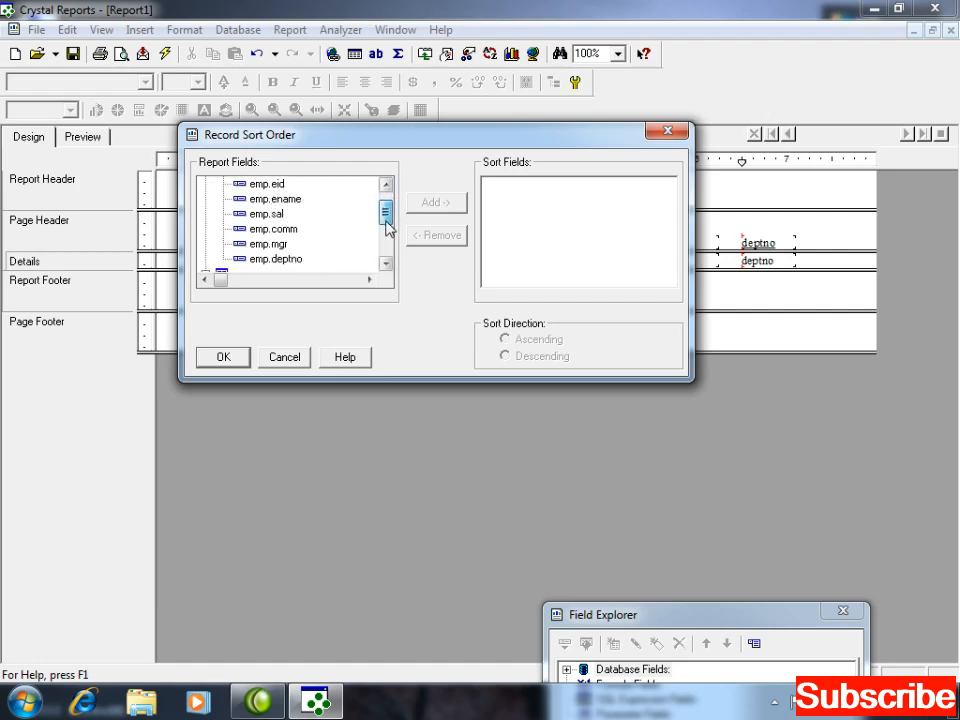
pyautogui.moveTo(409, 146); pyautogui.dragTo(447, 117)
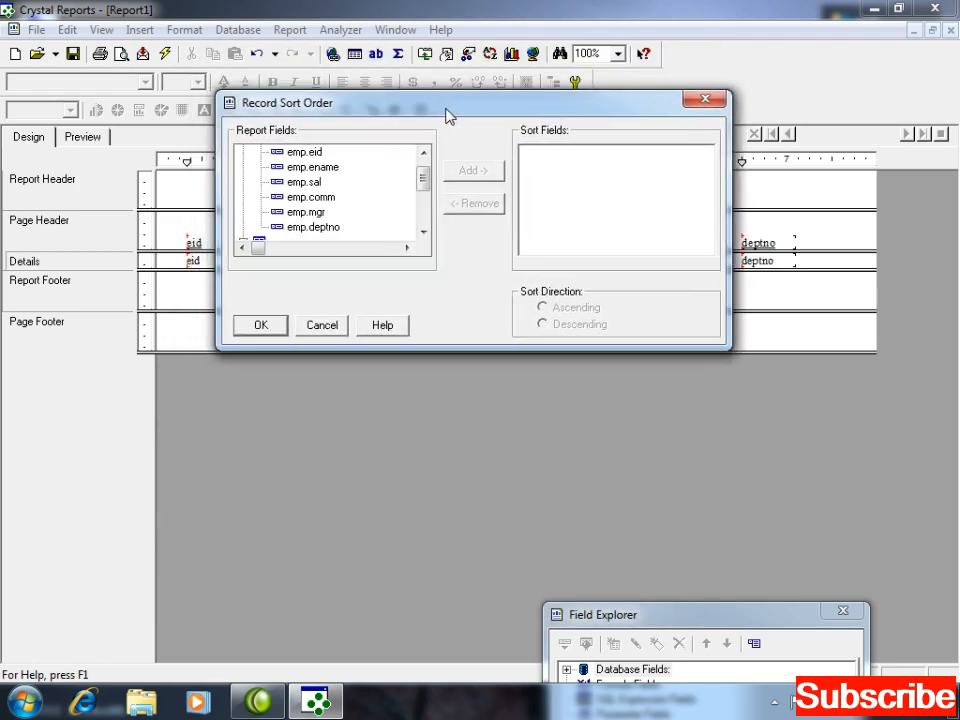
pyautogui.click(318, 169)
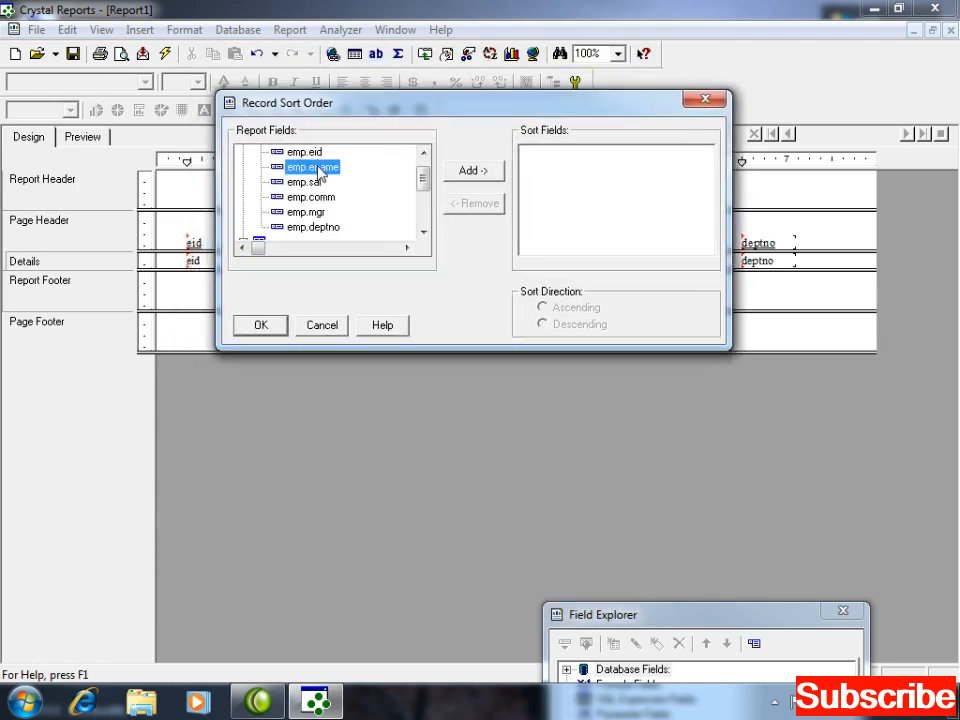
pyautogui.click(487, 178)
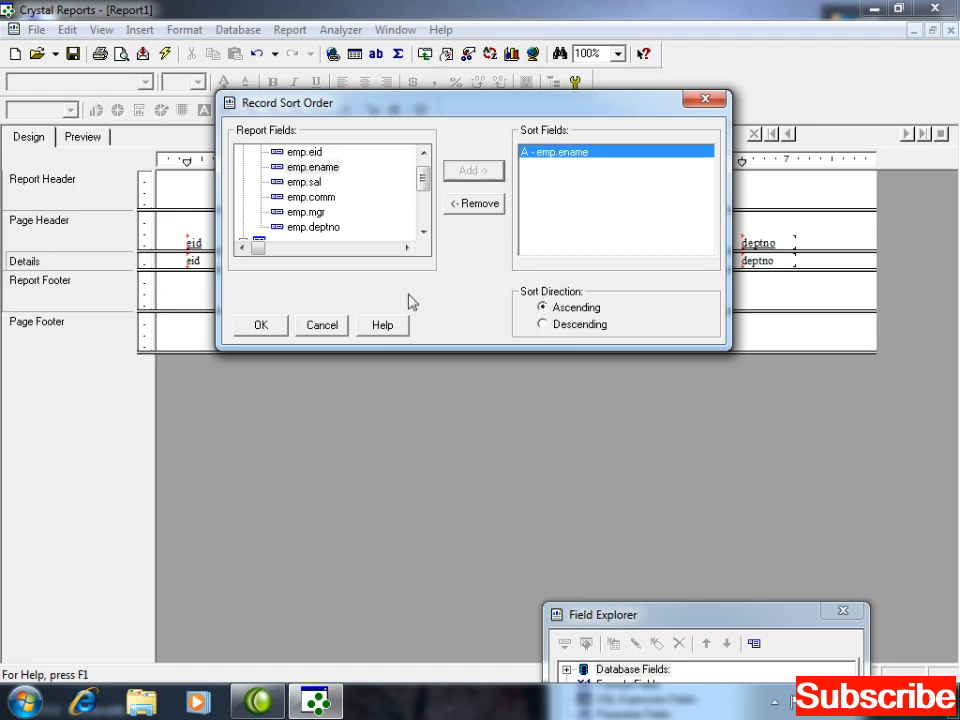
pyautogui.click(278, 326)
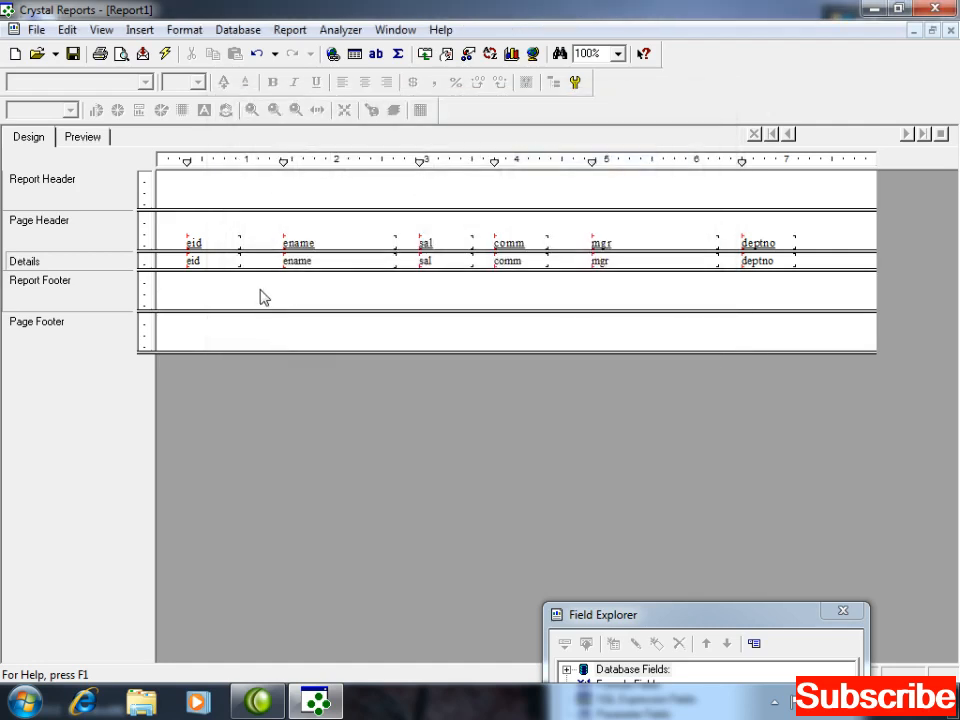
# Step: Preview the report sorted by employee name and undo that sort
pyautogui.click(83, 141)
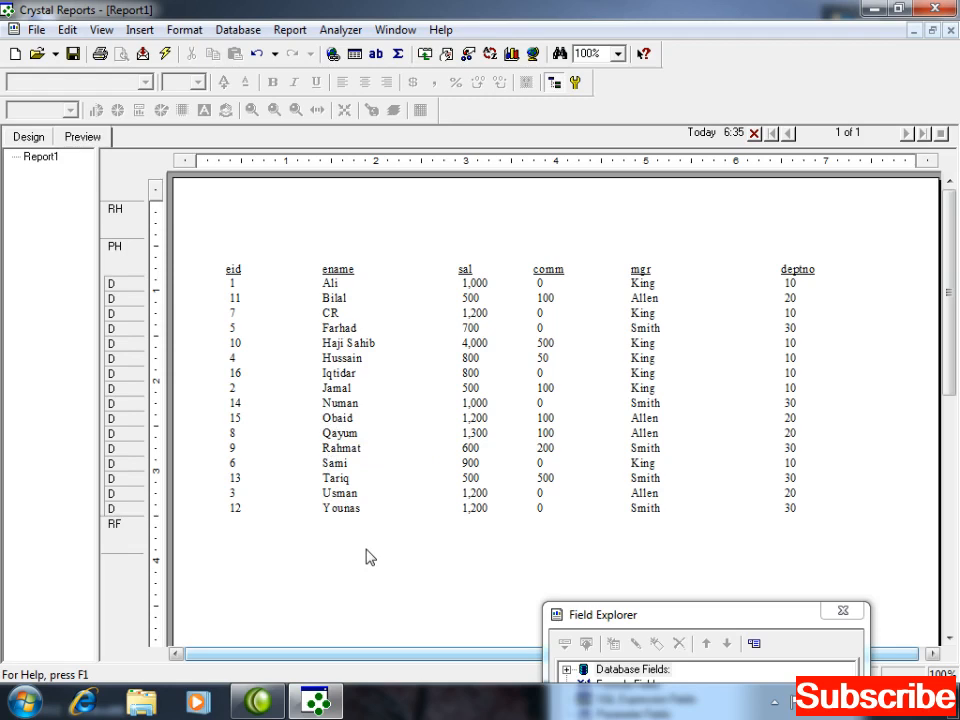
pyautogui.hotkey('ctrl', 'z')
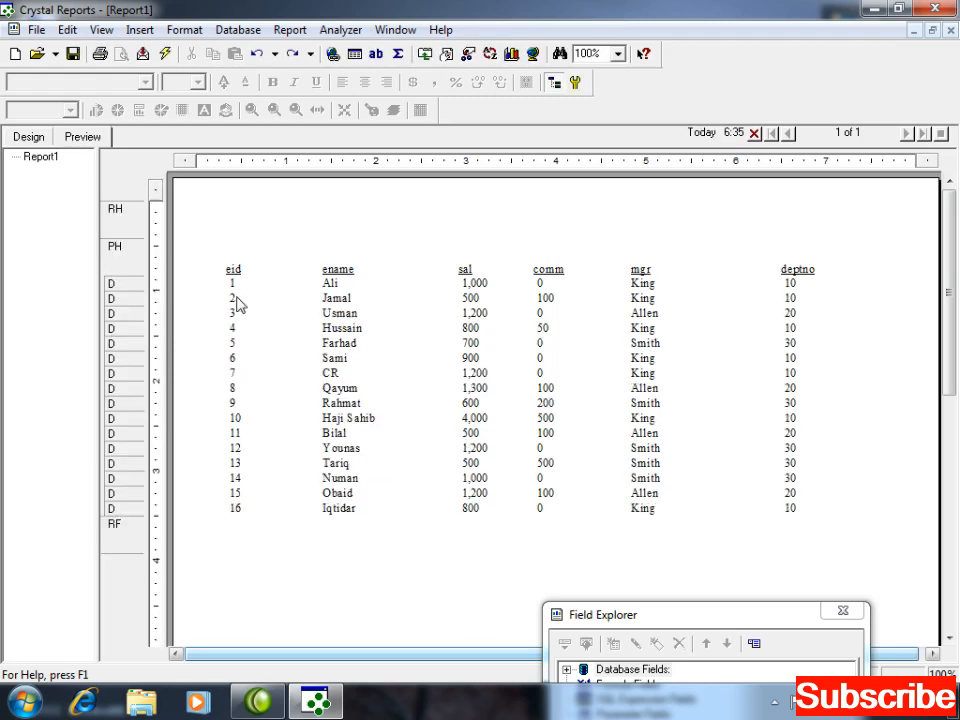
# Step: Return to the report design, sort the records by emp.eid in descending order and preview the report
pyautogui.click(31, 137)
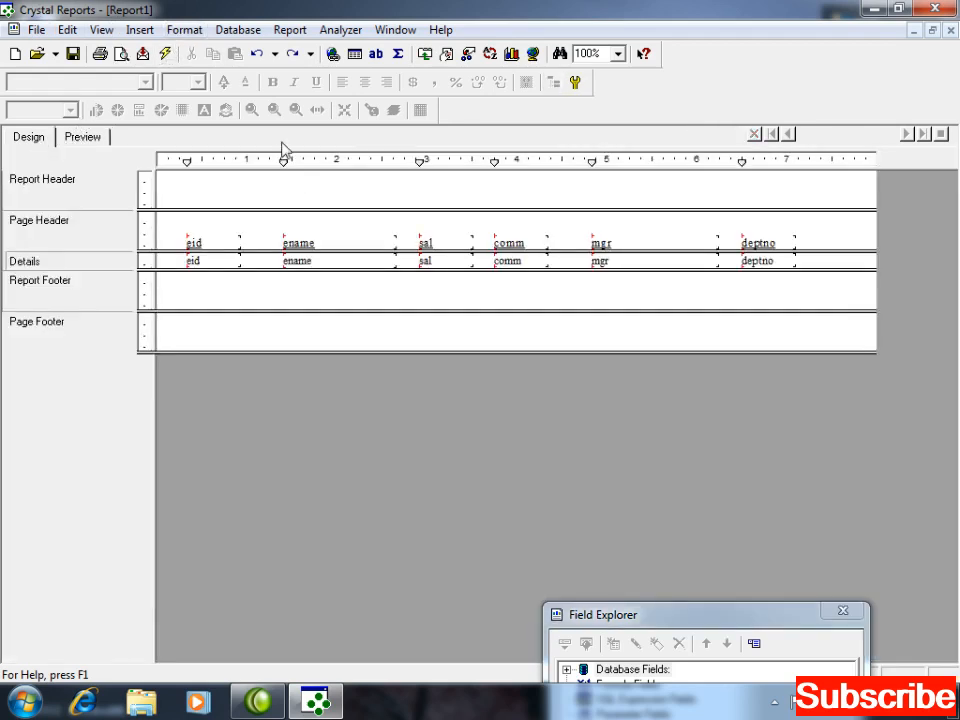
pyautogui.click(284, 31)
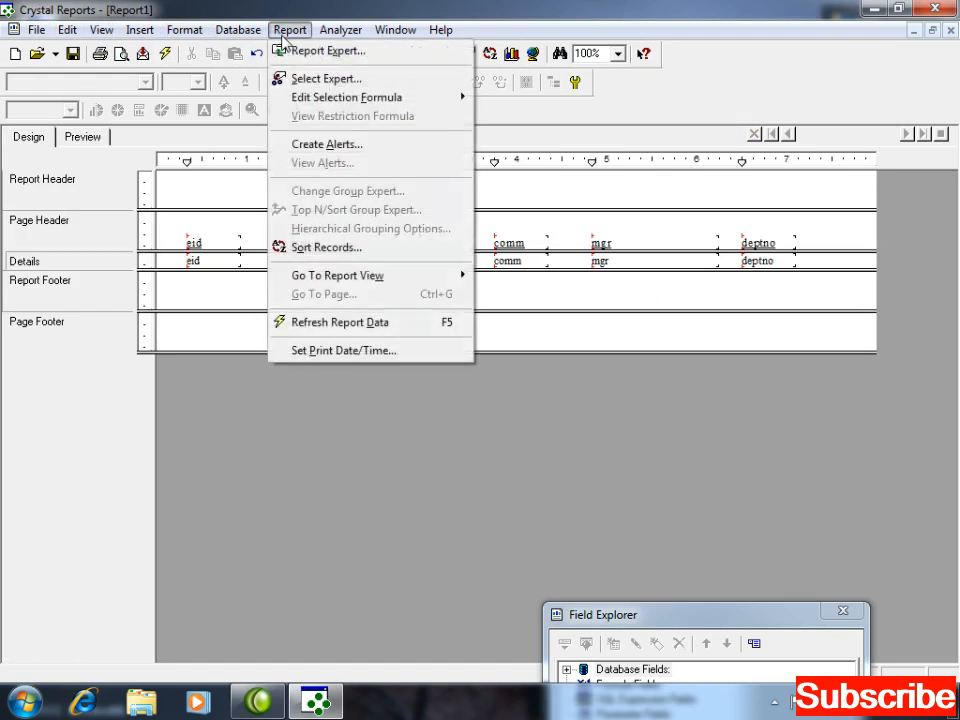
pyautogui.click(322, 247)
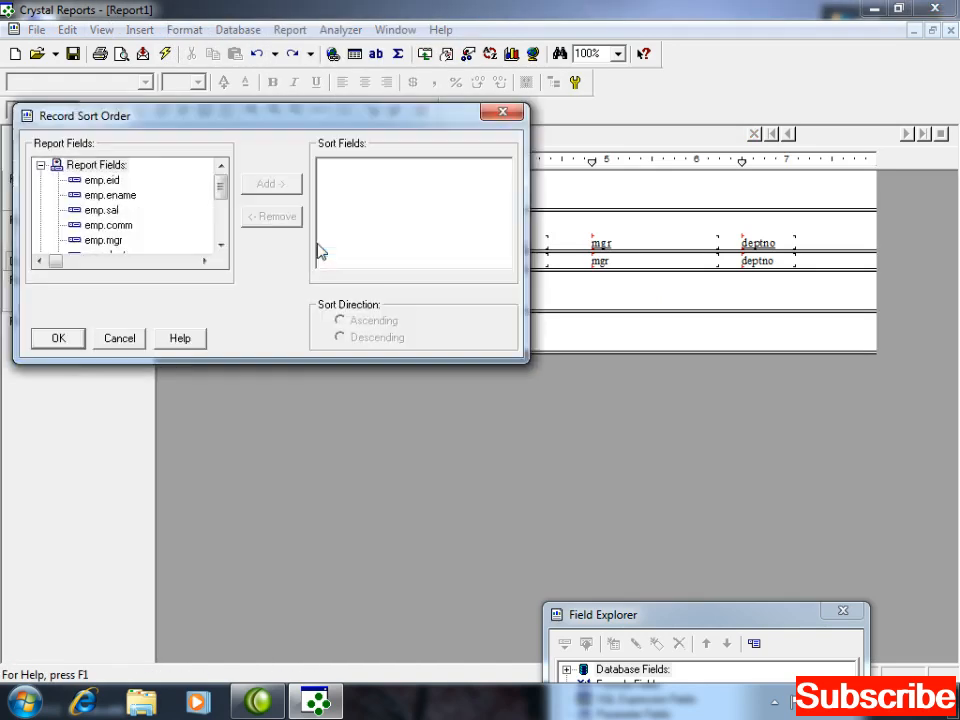
pyautogui.doubleClick(102, 180)
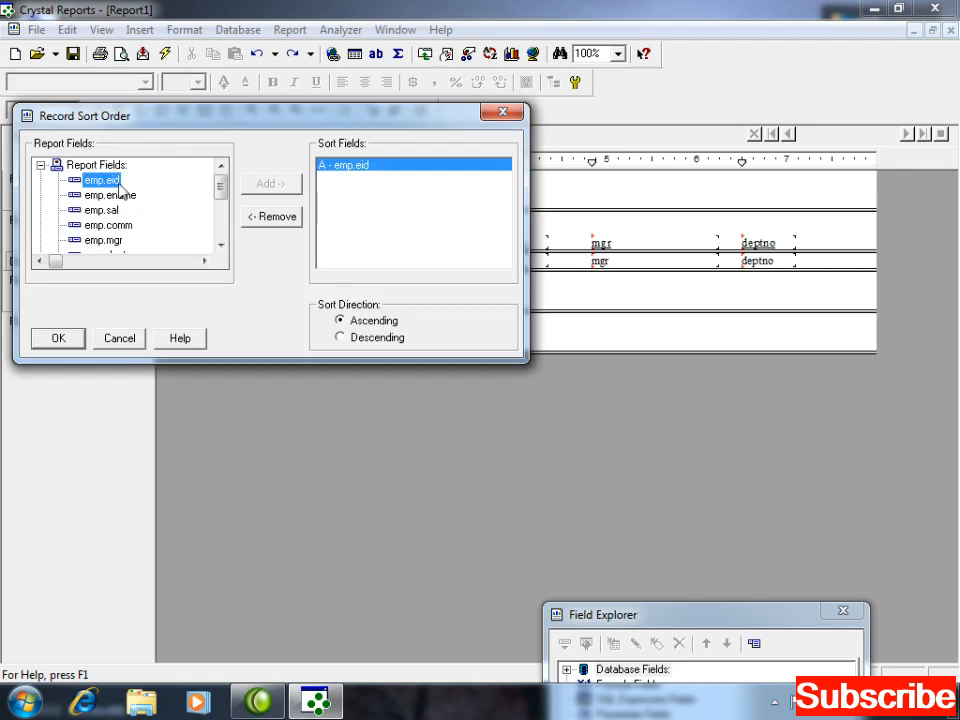
pyautogui.click(343, 338)
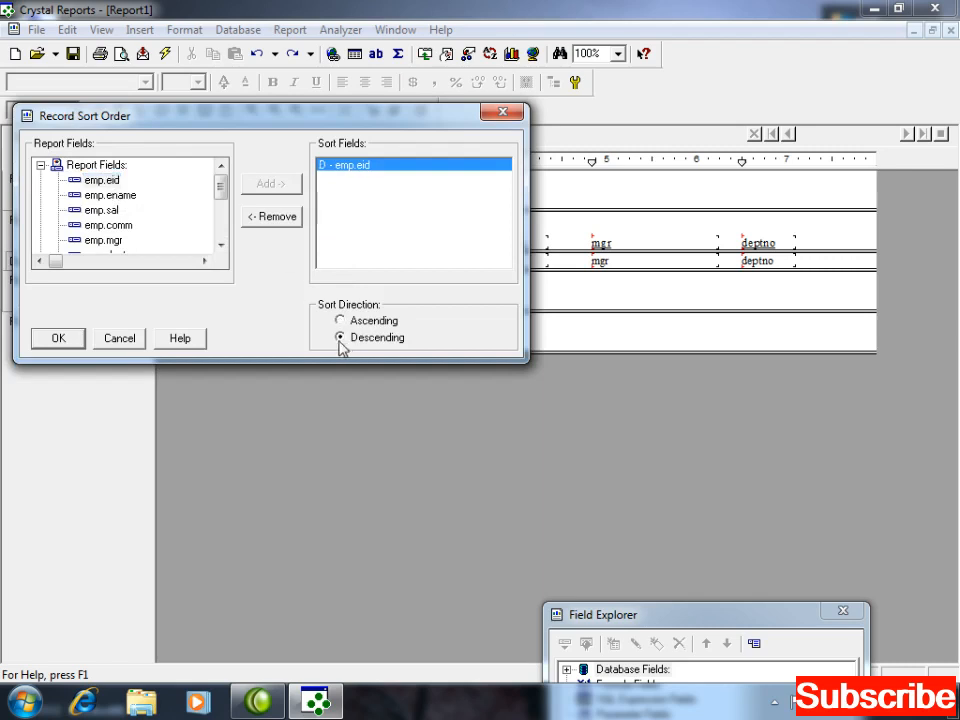
pyautogui.click(64, 337)
pyautogui.click(84, 137)
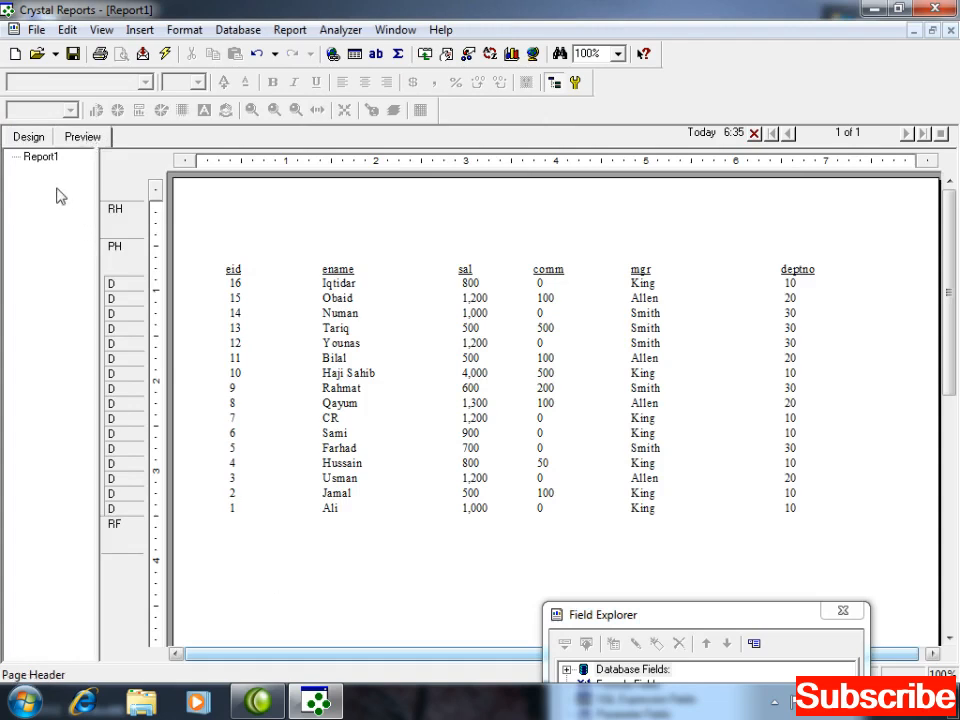
# Step: Undo the descending emp.eid sort and check the record order in the report preview
pyautogui.click(28, 138)
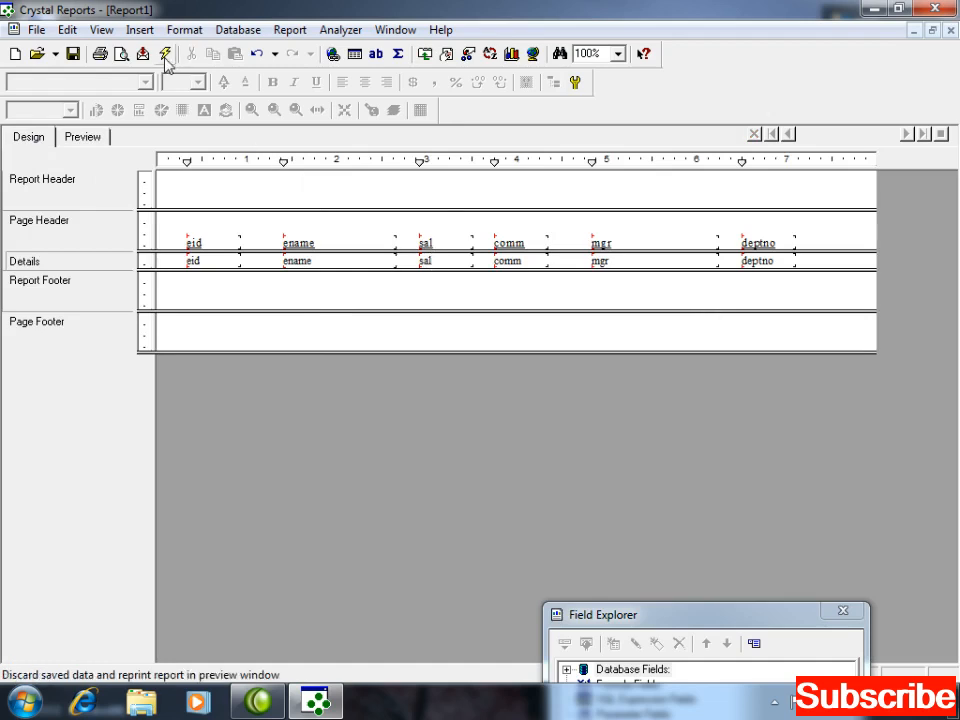
pyautogui.click(84, 139)
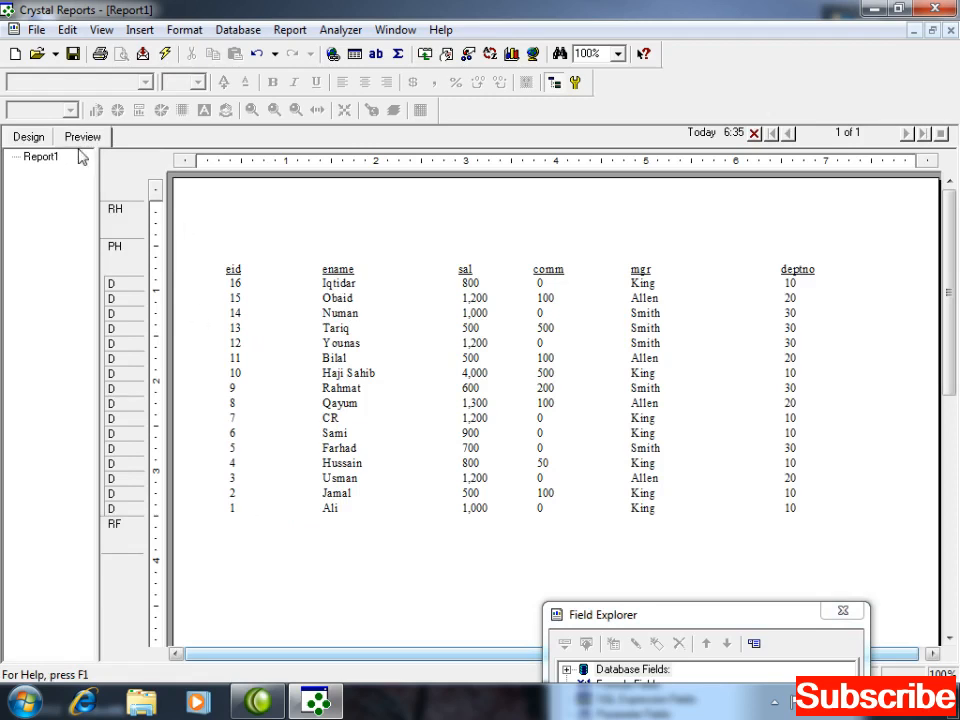
pyautogui.click(29, 137)
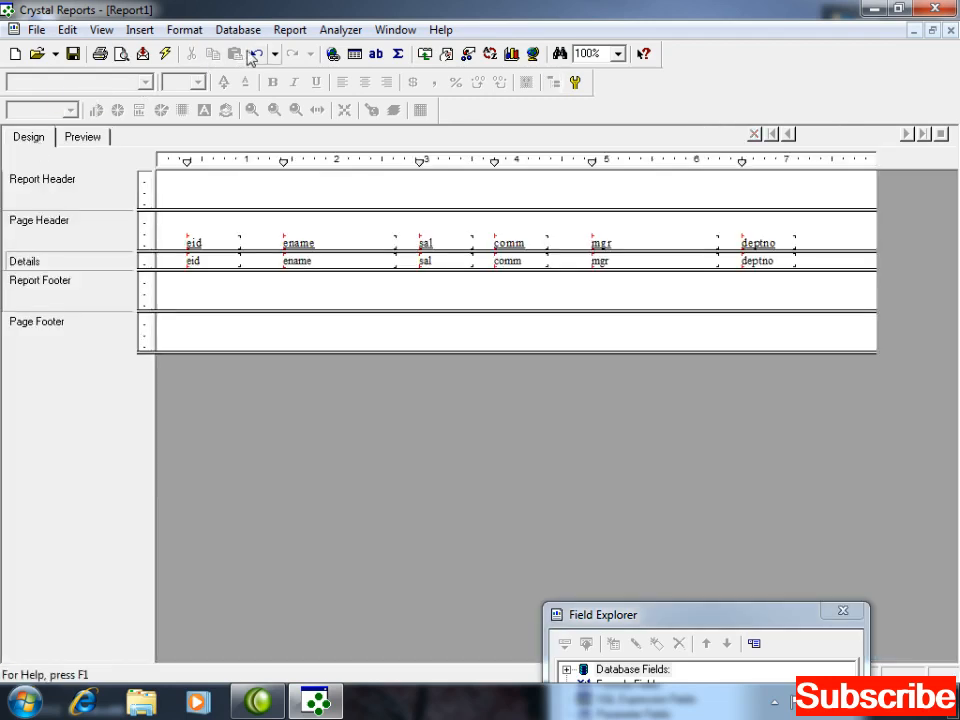
pyautogui.click(290, 31)
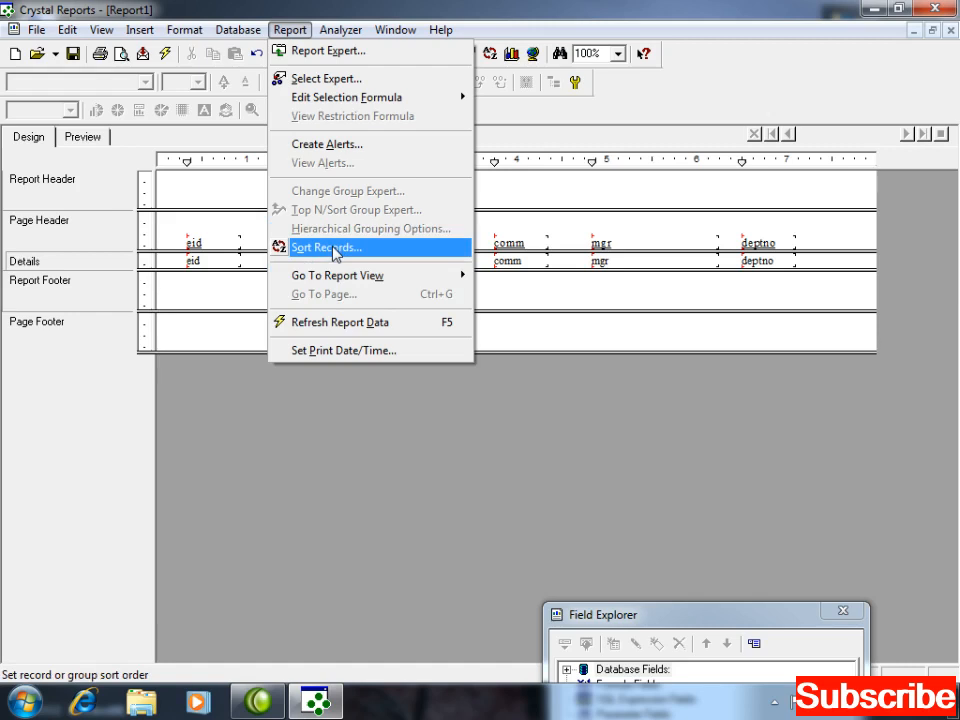
pyautogui.click(237, 300)
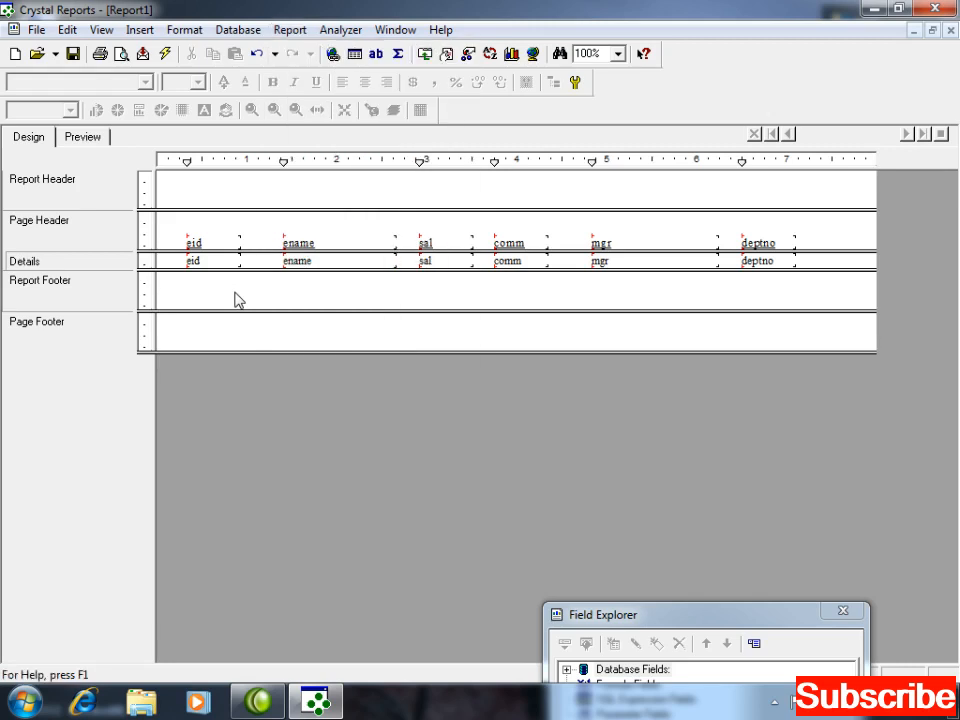
pyautogui.click(66, 139)
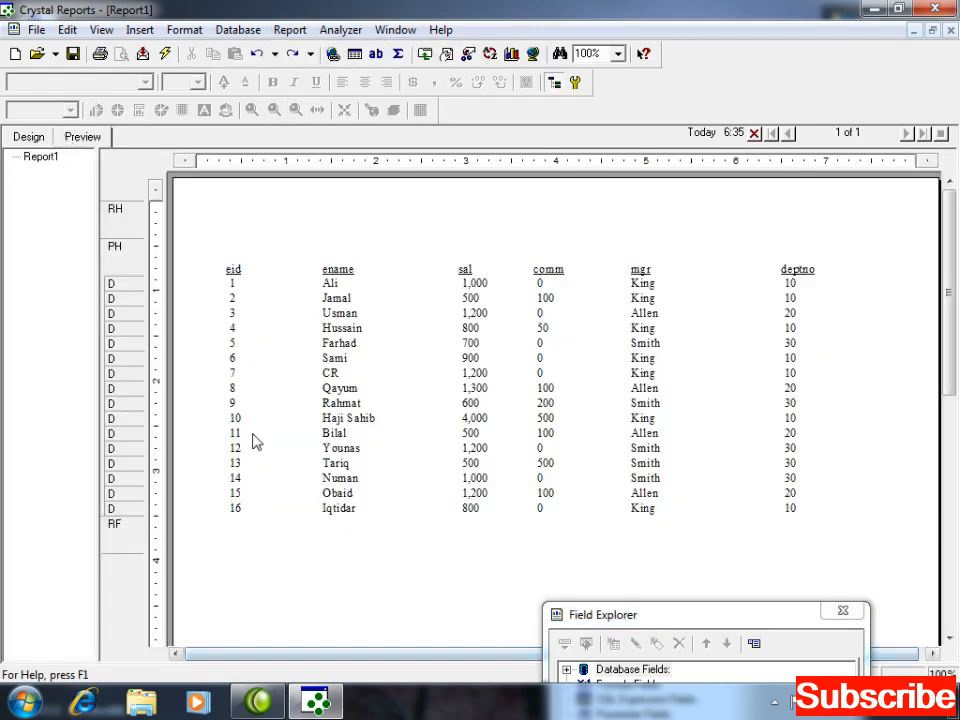
# Step: In the report design, insert a group on emp.deptno in ascending order without a customized group name
pyautogui.click(37, 142)
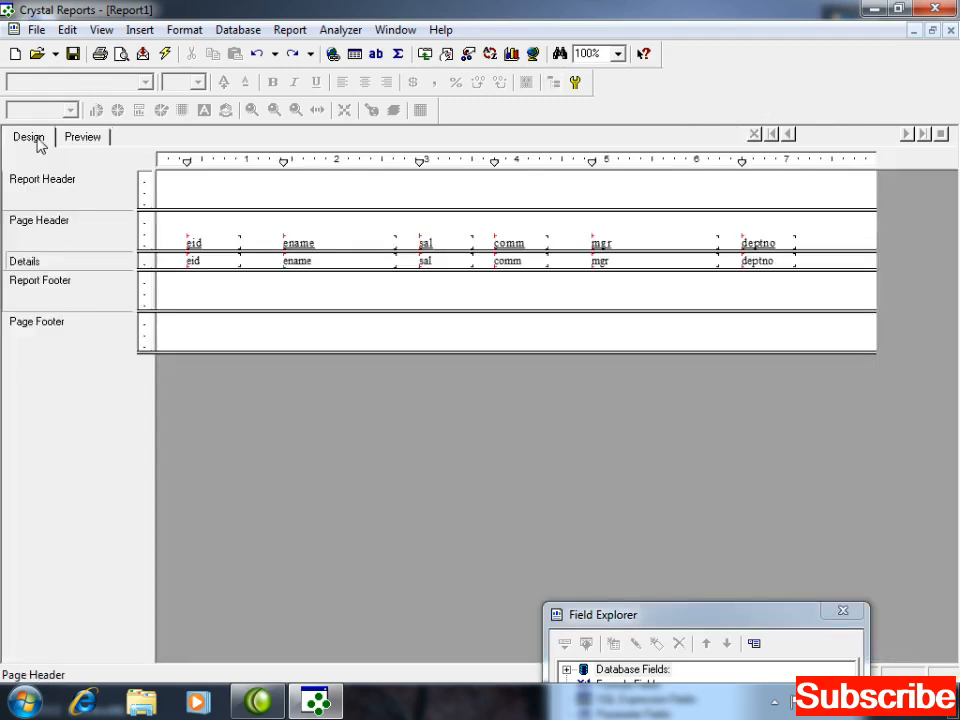
pyautogui.click(226, 36)
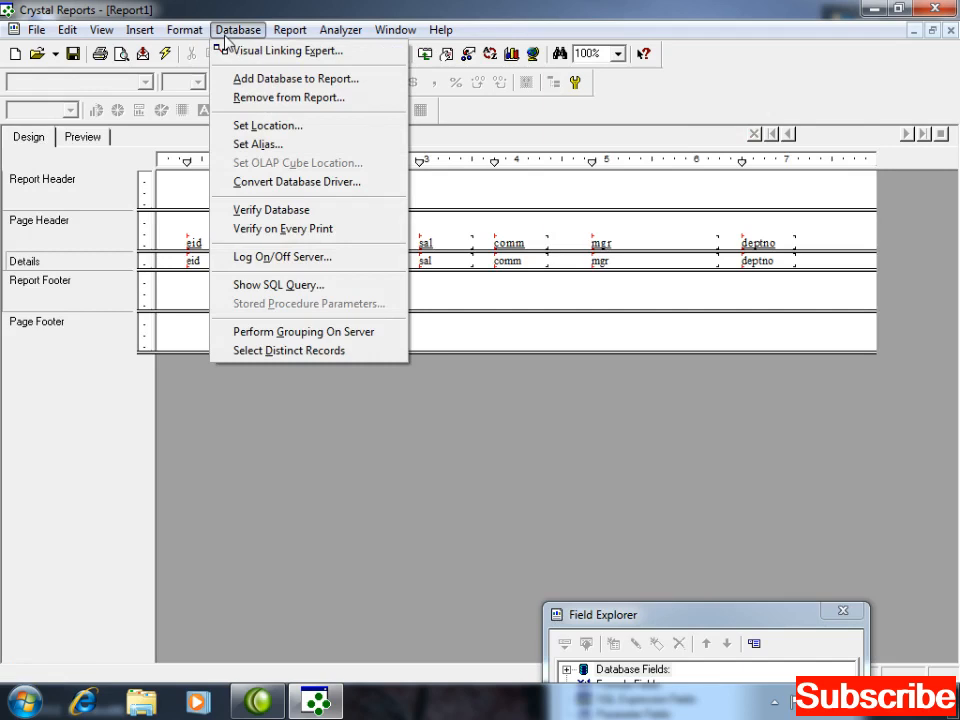
pyautogui.press('Left')
pyautogui.press('Left')
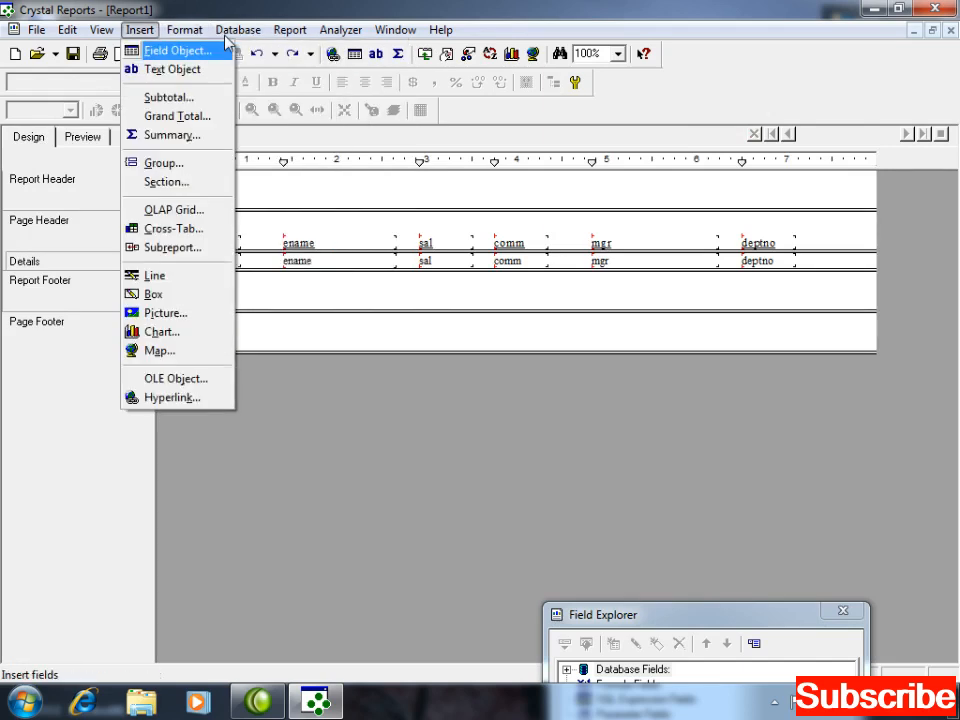
pyautogui.press('Down')
pyautogui.press('Down')
pyautogui.press('Down')
pyautogui.press('Down')
pyautogui.press('Down')
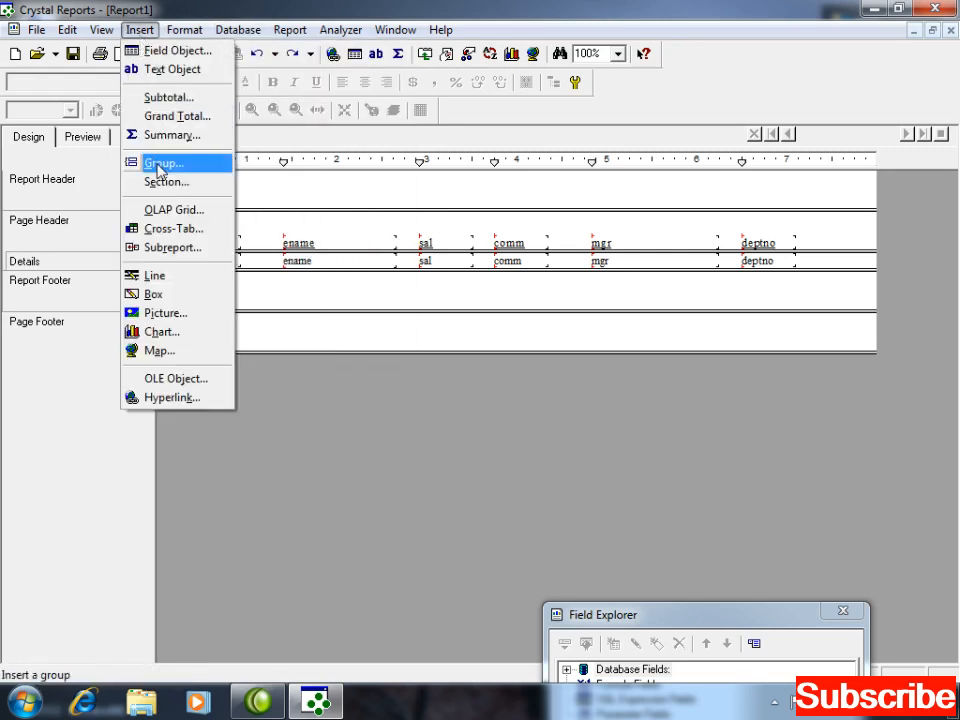
pyautogui.click(157, 164)
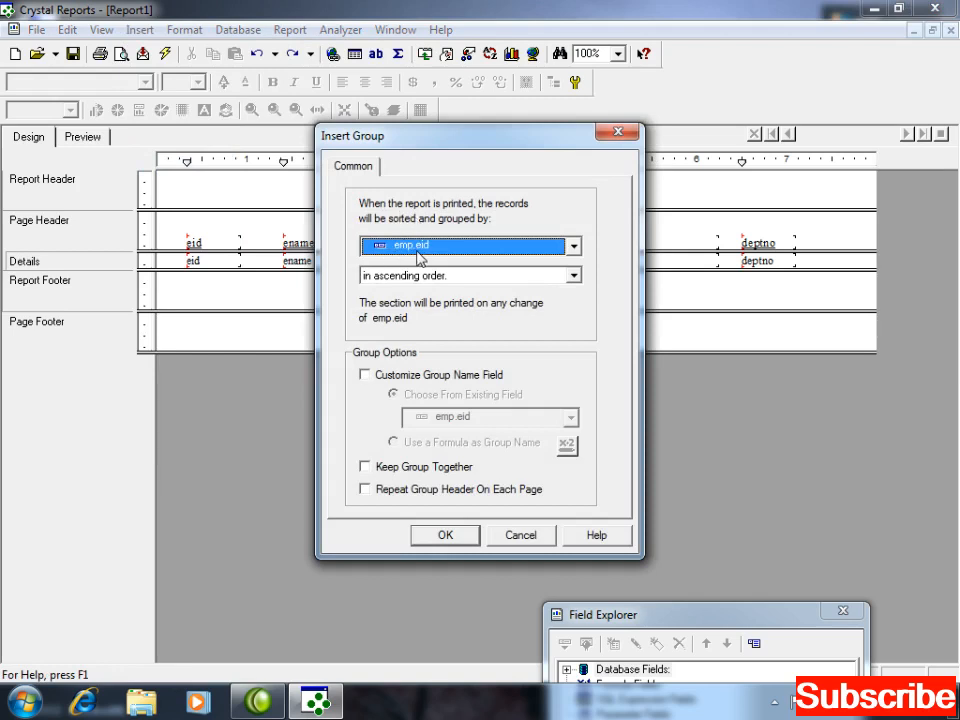
pyautogui.click(428, 250)
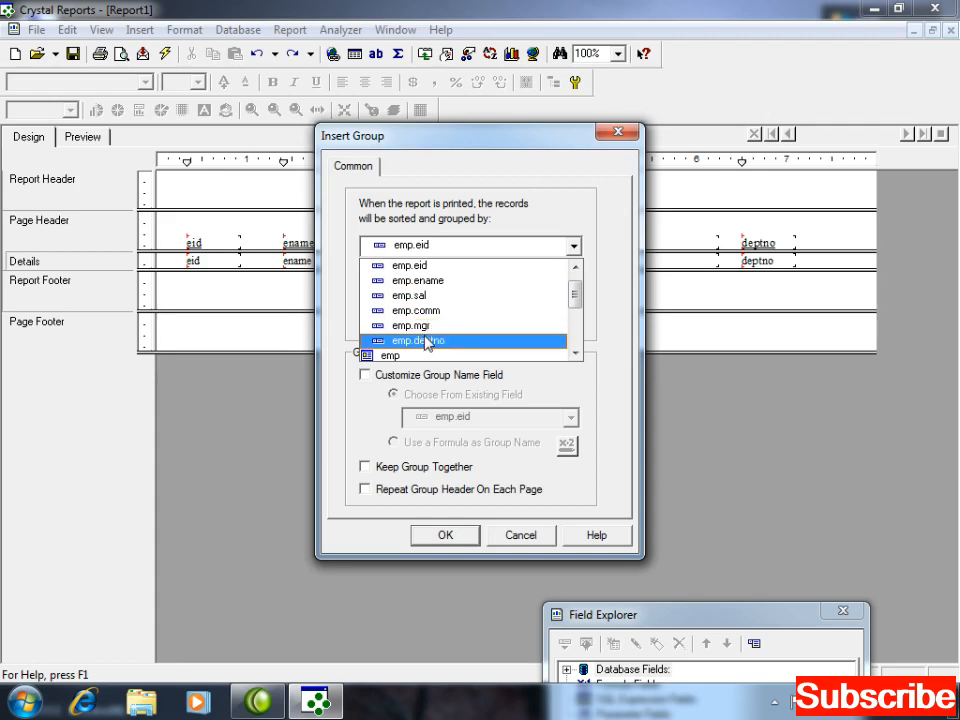
pyautogui.click(427, 341)
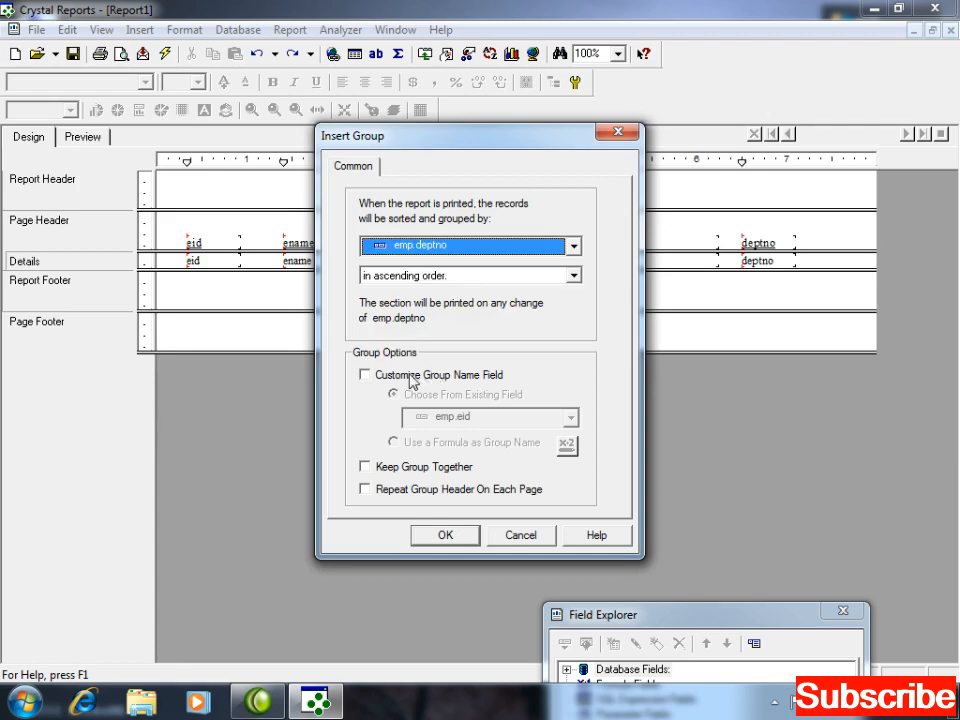
pyautogui.click(412, 378)
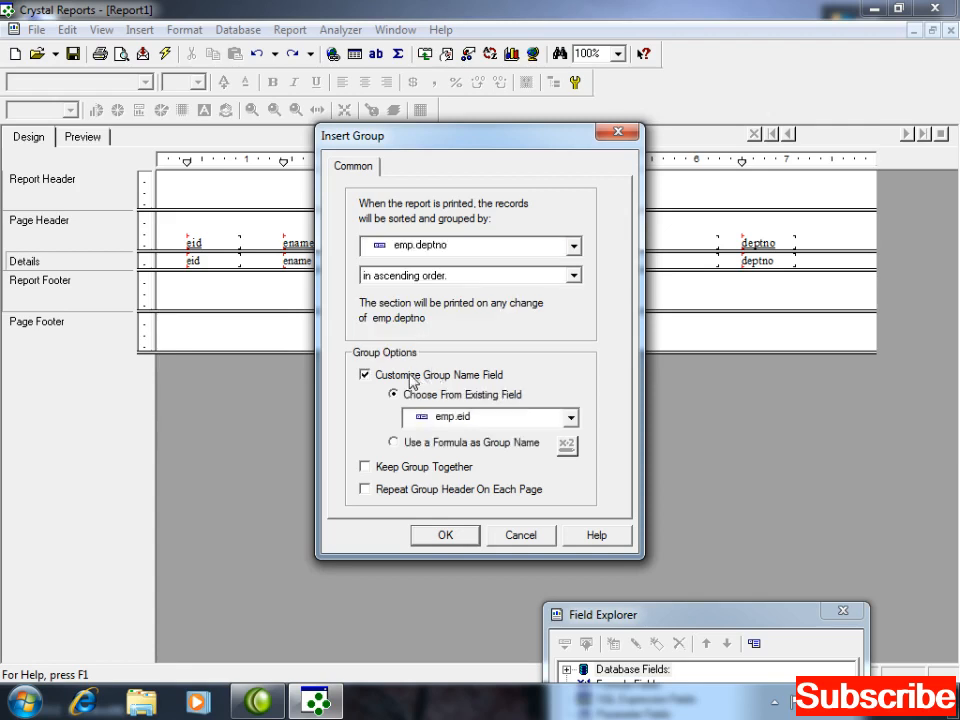
pyautogui.click(412, 378)
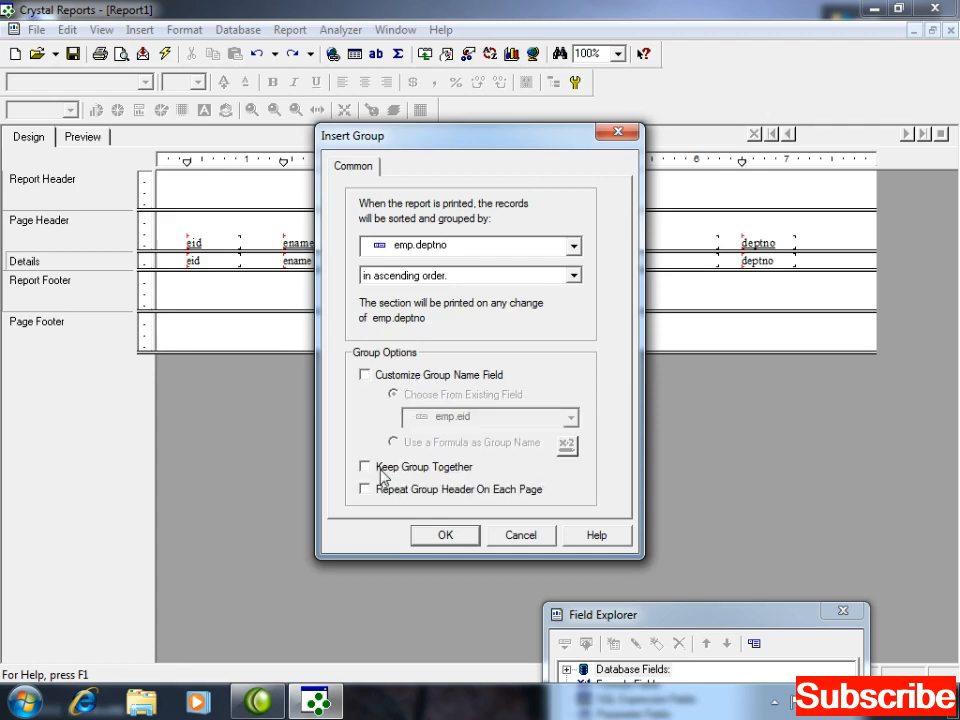
pyautogui.click(440, 537)
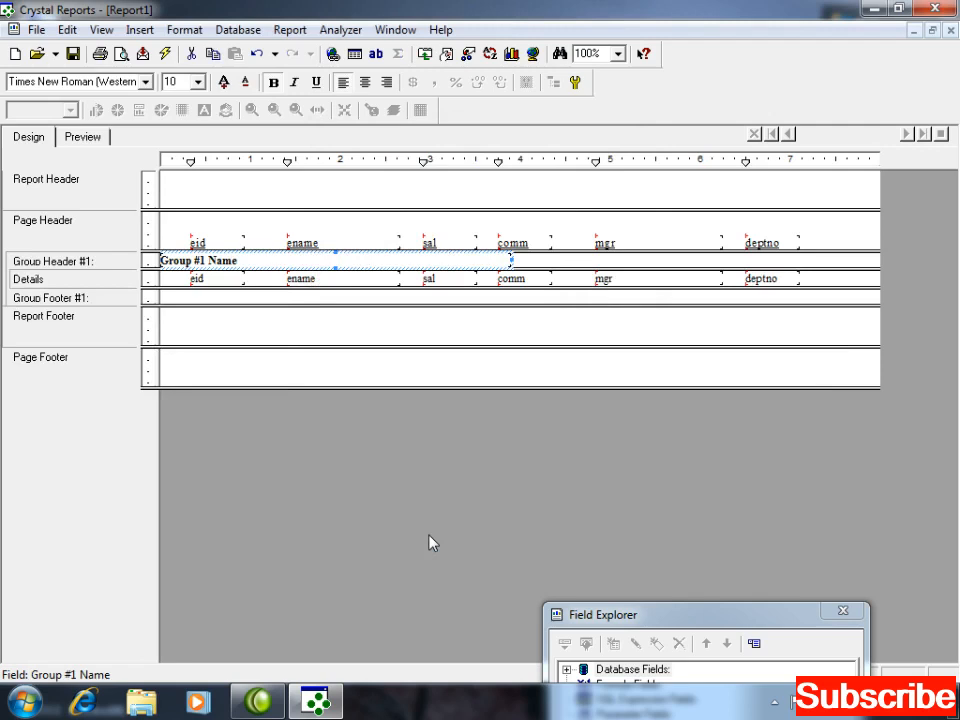
# Step: Preview the report grouped by deptno, undo that group and return to the report design
pyautogui.click(103, 142)
pyautogui.click(208, 343)
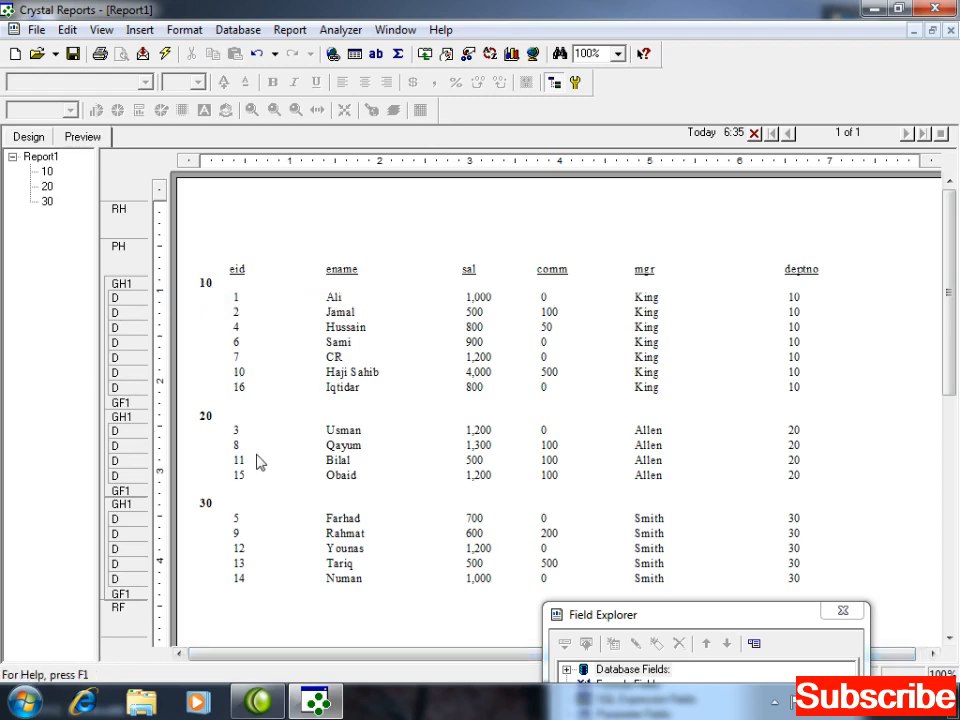
pyautogui.hotkey('ctrl', 'z')
pyautogui.click(28, 138)
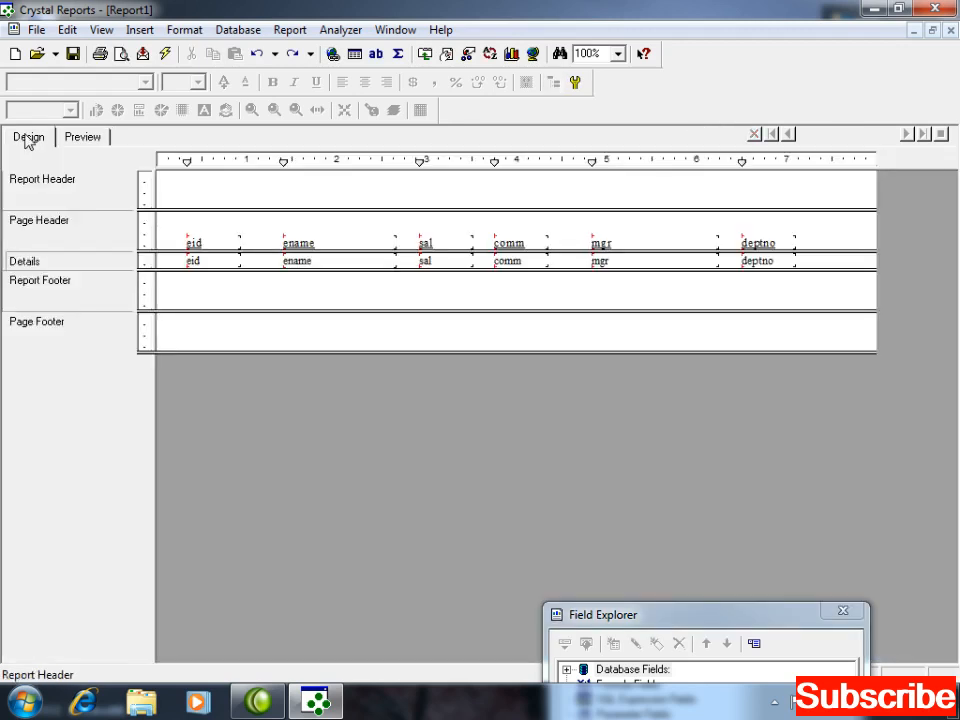
# Step: Insert a group on emp.mgr in descending order with Keep Group Together enabled
pyautogui.click(143, 31)
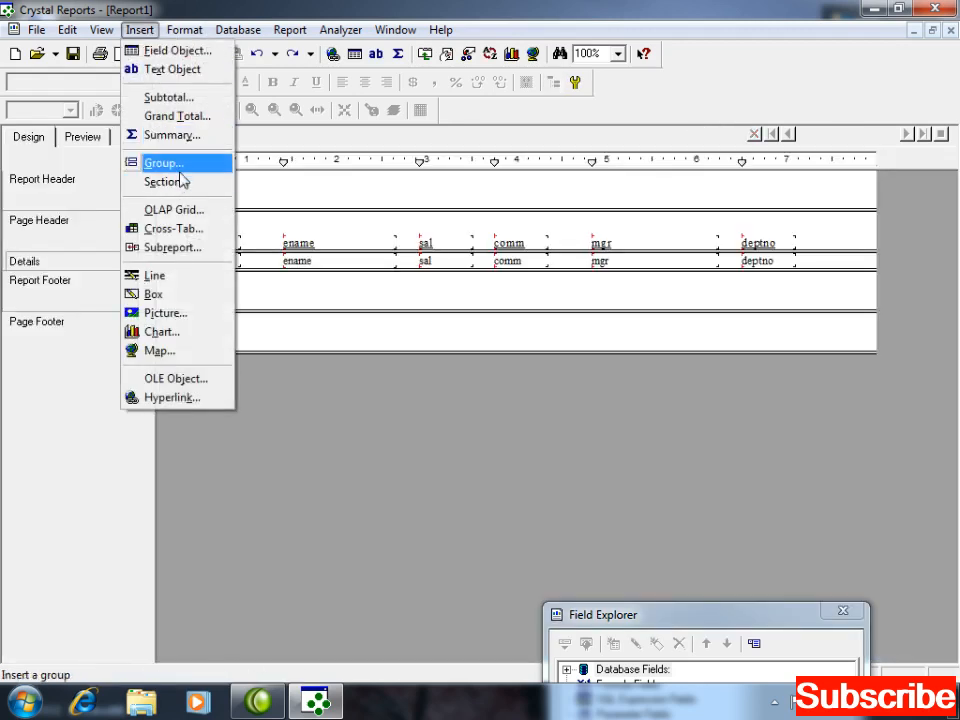
pyautogui.click(145, 163)
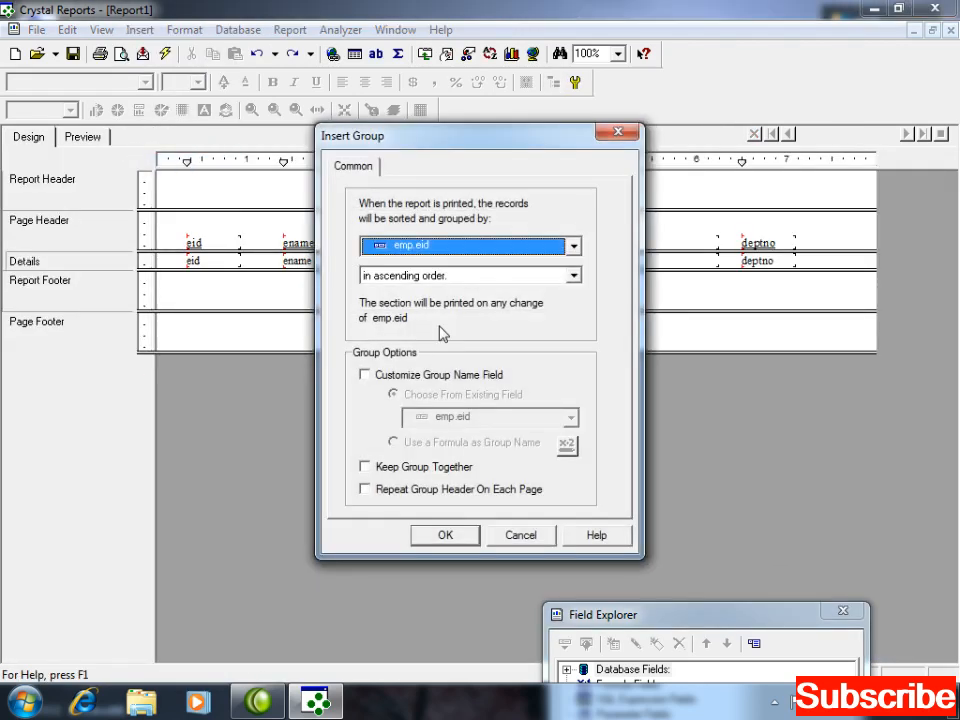
pyautogui.click(437, 253)
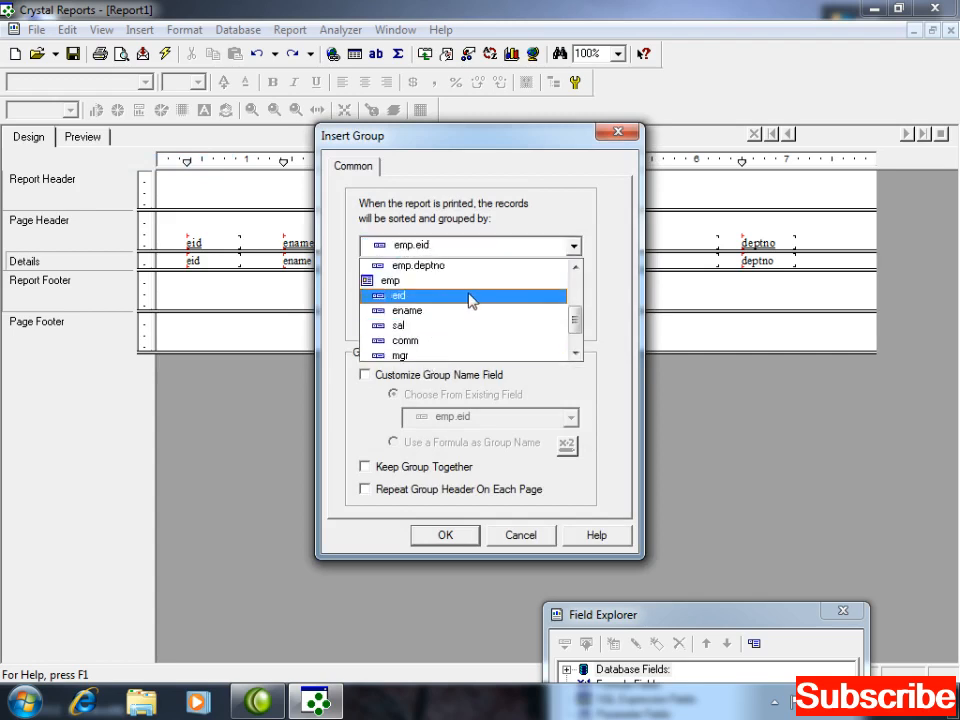
pyautogui.moveTo(577, 333); pyautogui.dragTo(574, 317)
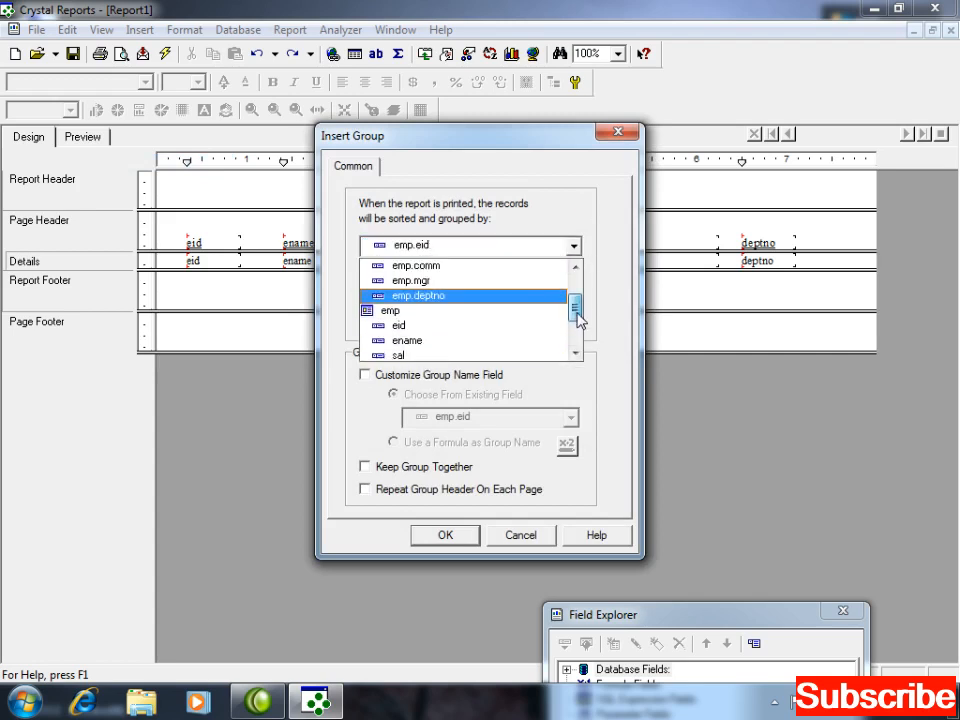
pyautogui.click(517, 282)
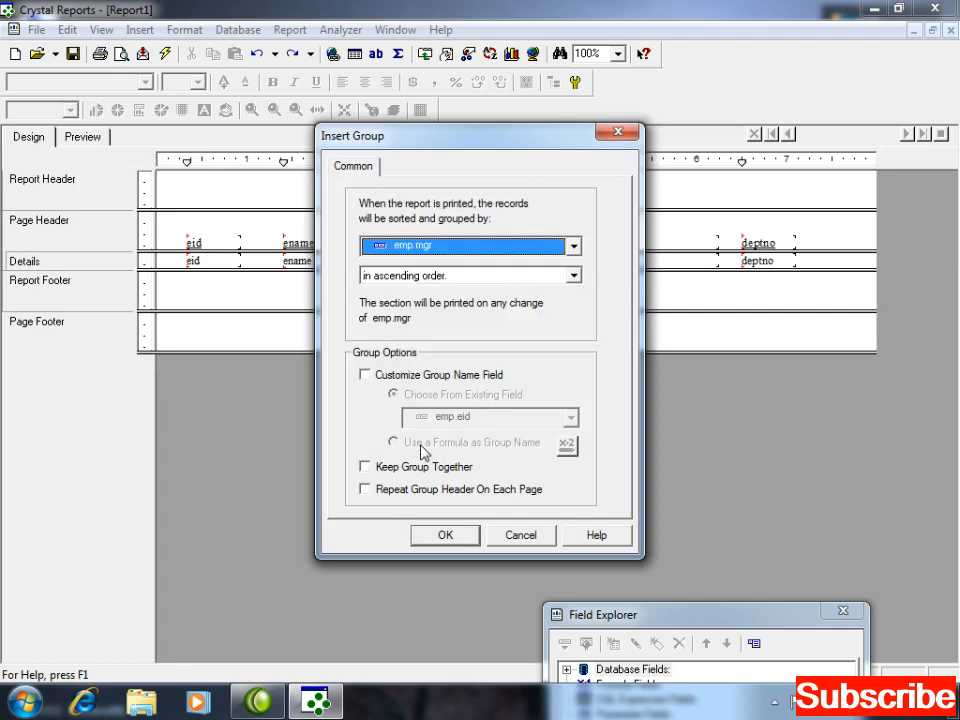
pyautogui.click(381, 468)
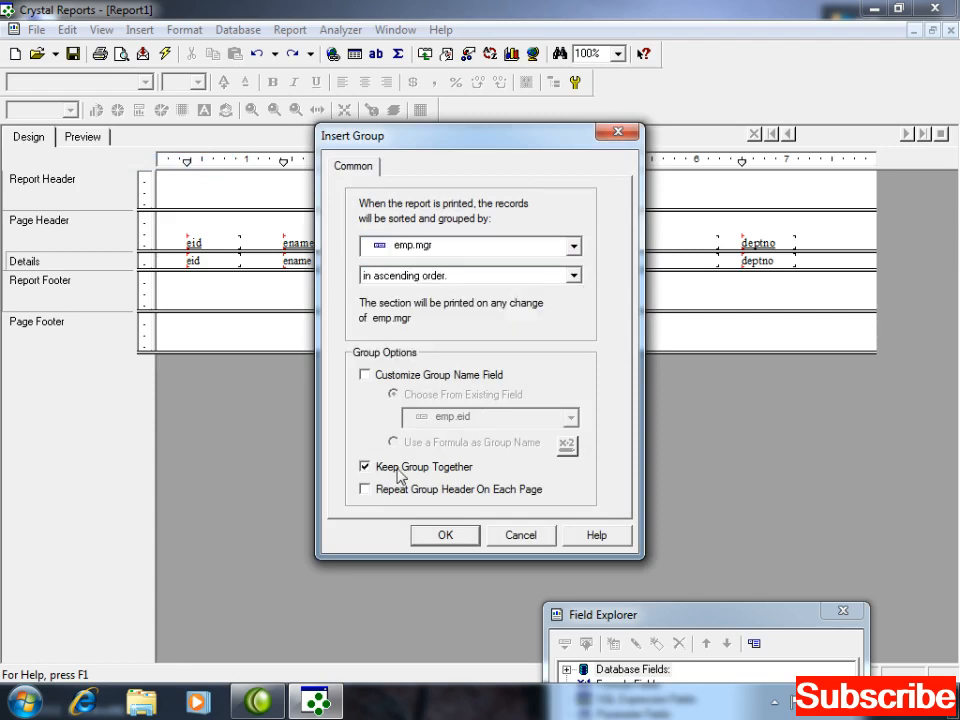
pyautogui.click(432, 283)
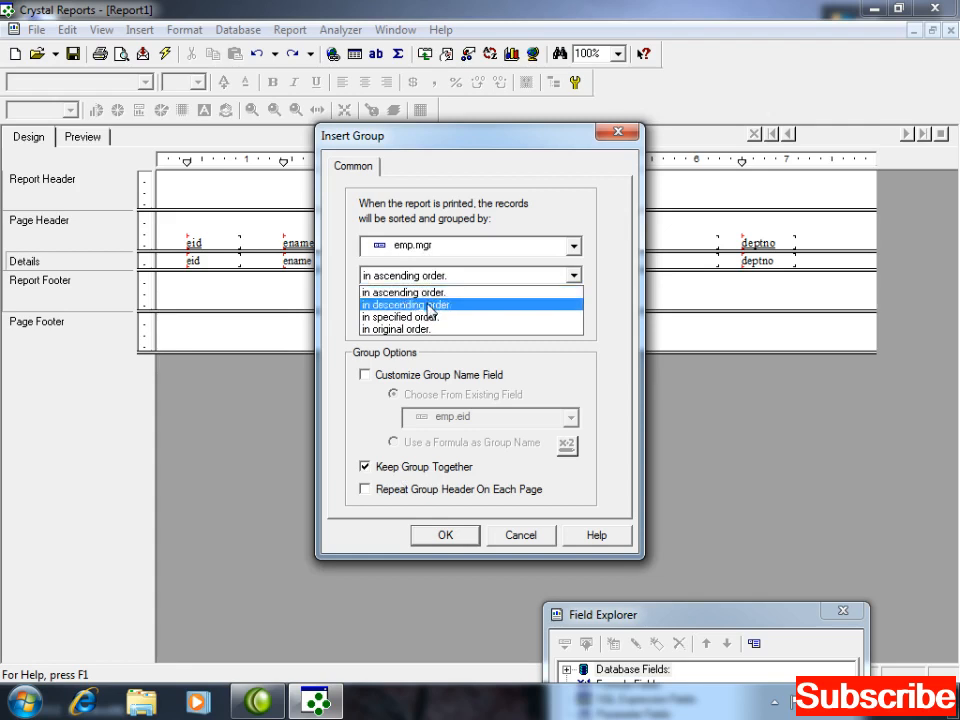
pyautogui.click(430, 305)
pyautogui.click(448, 535)
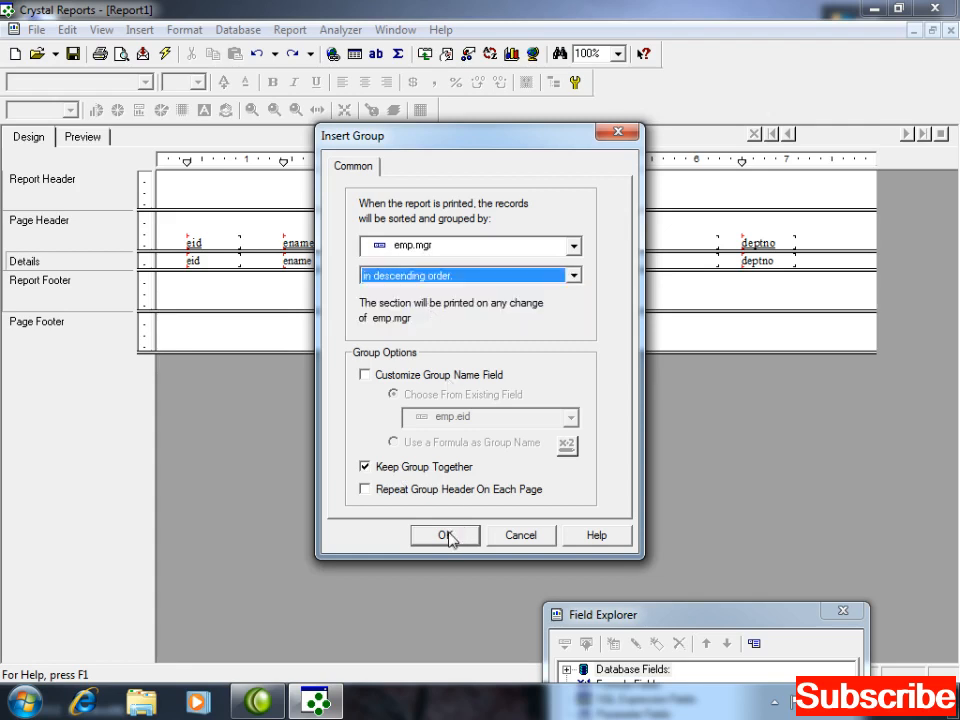
# Step: Preview the report grouped by manager and close the Field Explorer
pyautogui.click(99, 141)
pyautogui.click(210, 328)
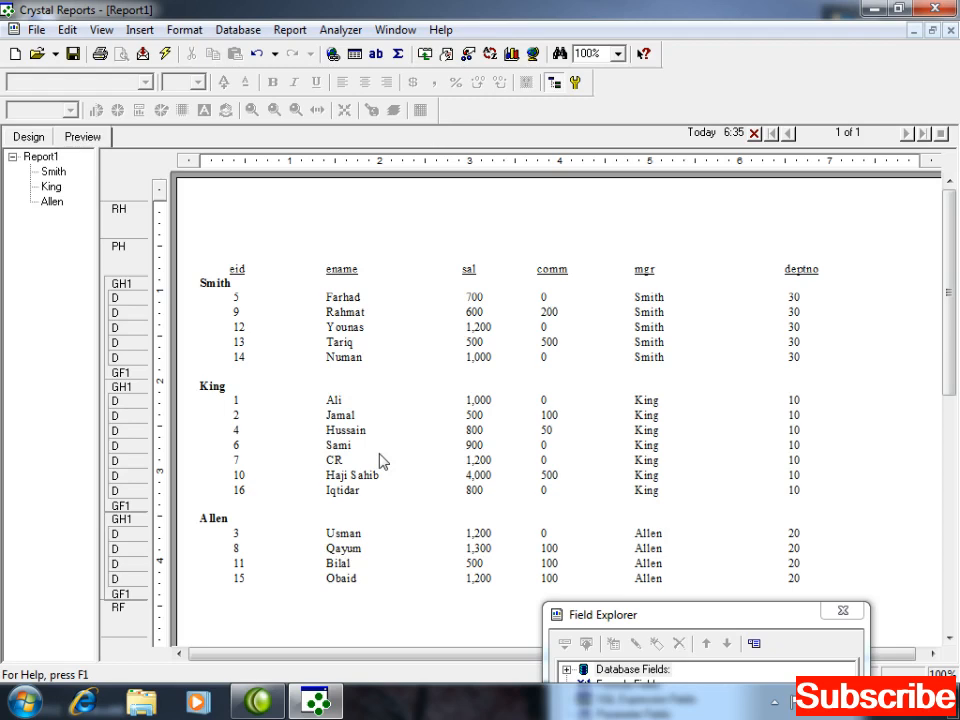
pyautogui.click(845, 611)
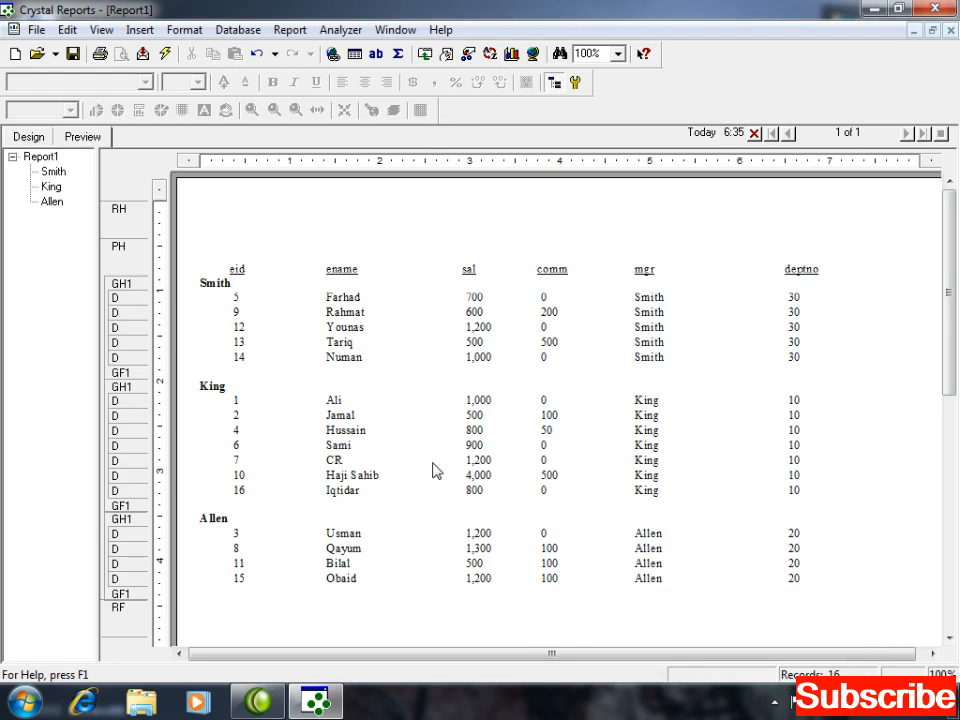
# Step: In the report design, make the Report Header section taller and add a text object reading "Employess Sample Report" in it
pyautogui.click(29, 137)
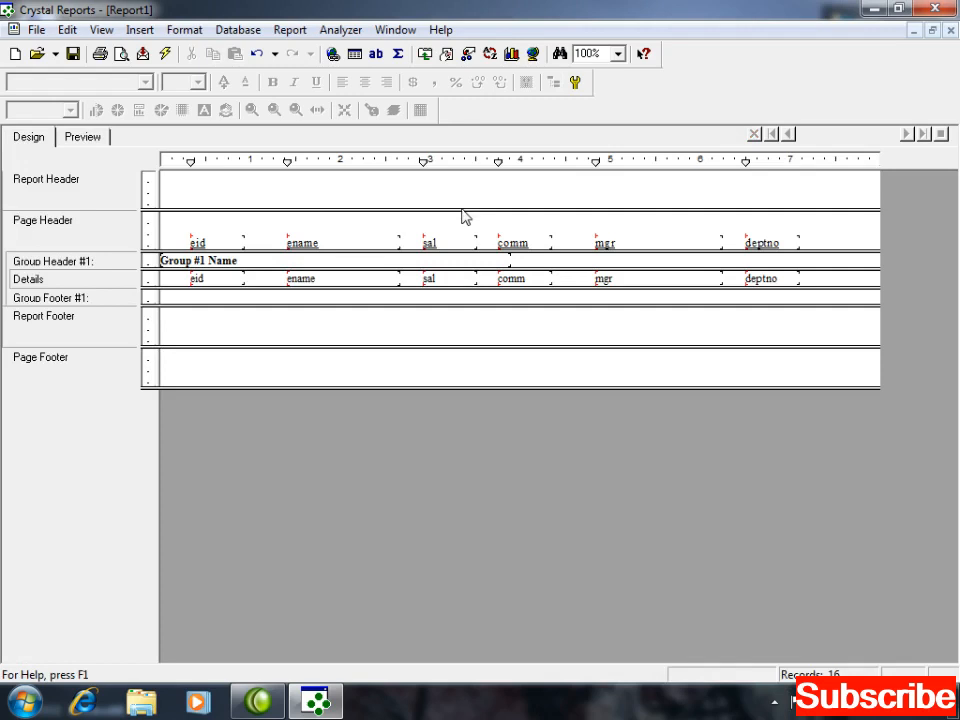
pyautogui.moveTo(463, 208); pyautogui.dragTo(470, 281)
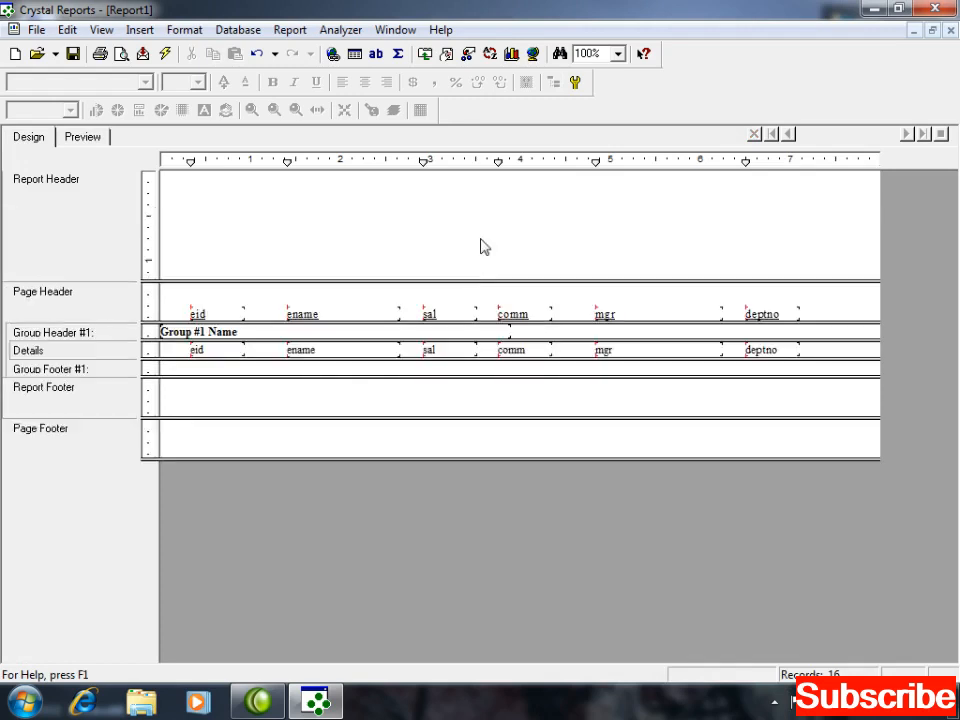
pyautogui.click(134, 28)
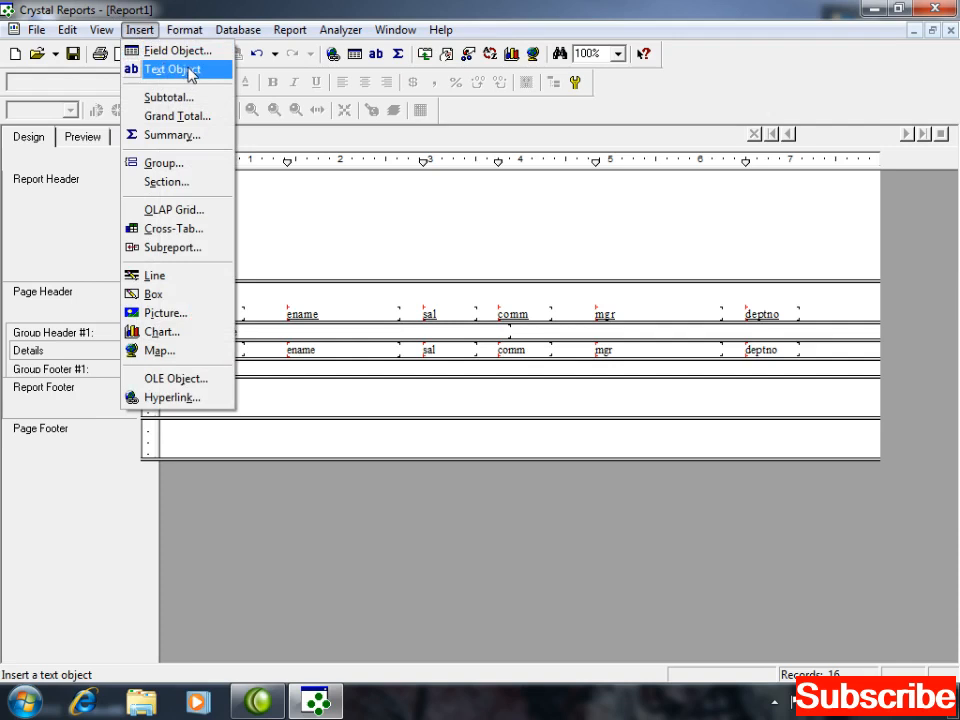
pyautogui.click(189, 71)
pyautogui.click(380, 216)
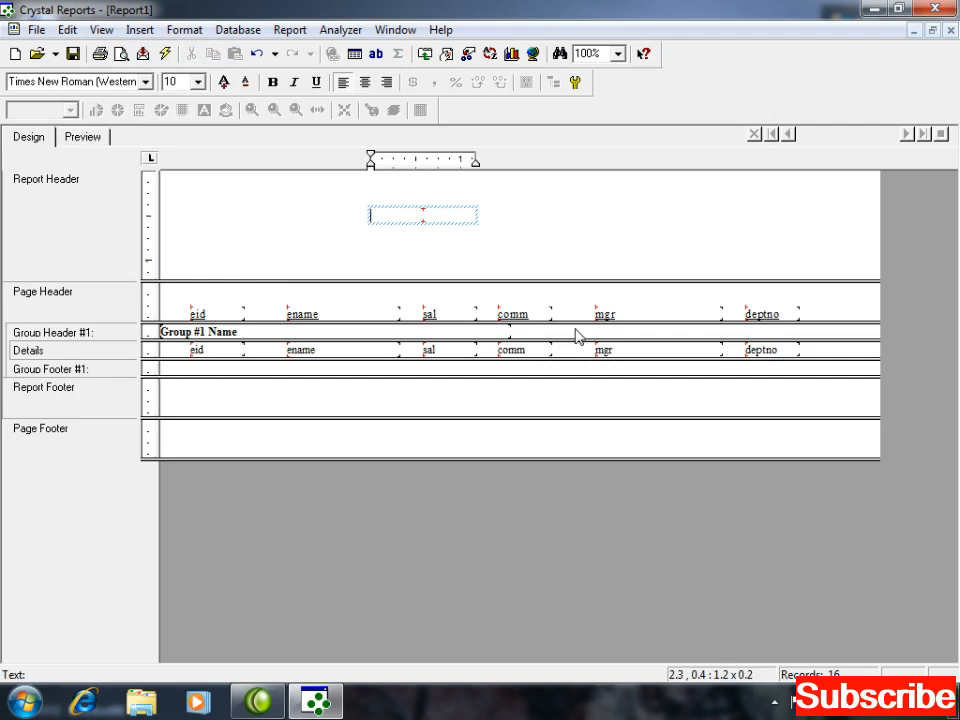
pyautogui.write('Employess Sample Report')
pyautogui.click(277, 245)
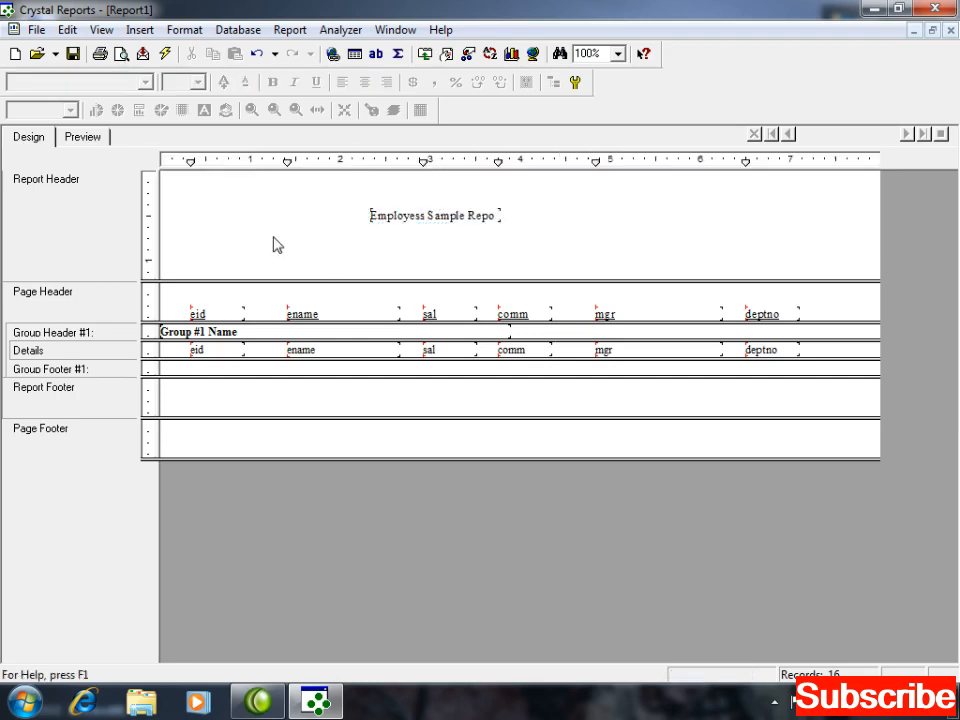
# Step: Set the report title's font size to 36 and enlarge its text box to about 5.4 x 0.6
pyautogui.click(392, 217)
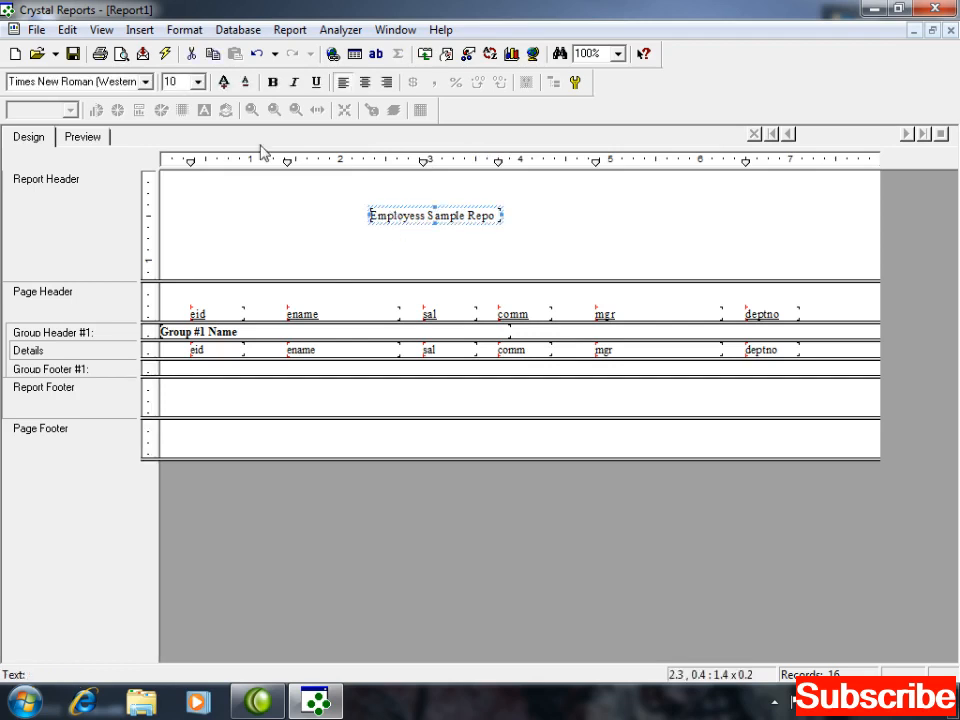
pyautogui.click(198, 82)
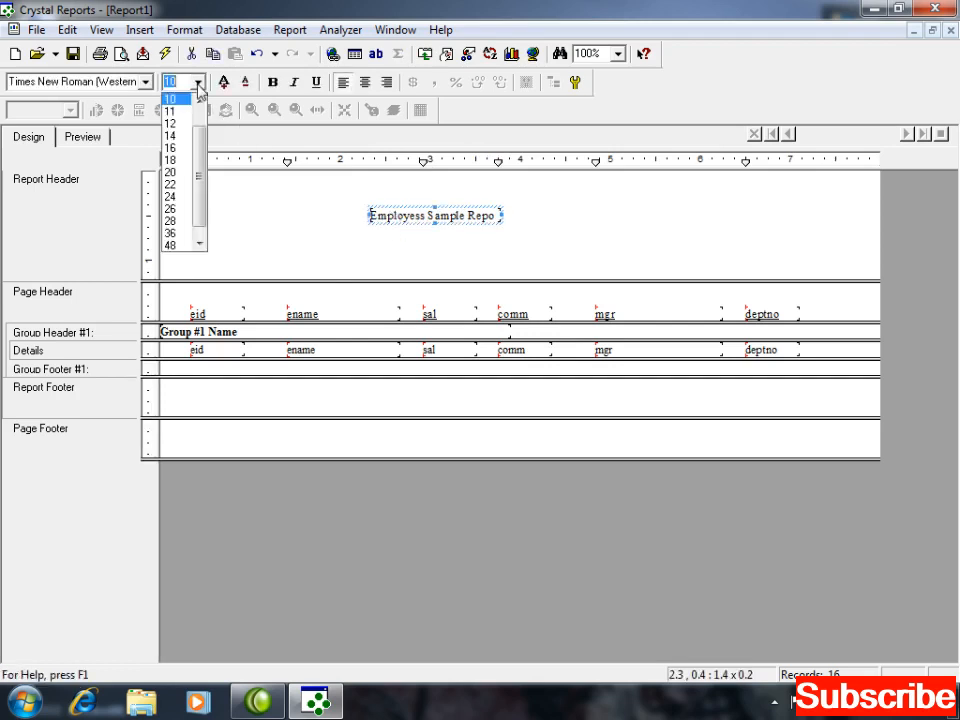
pyautogui.click(181, 236)
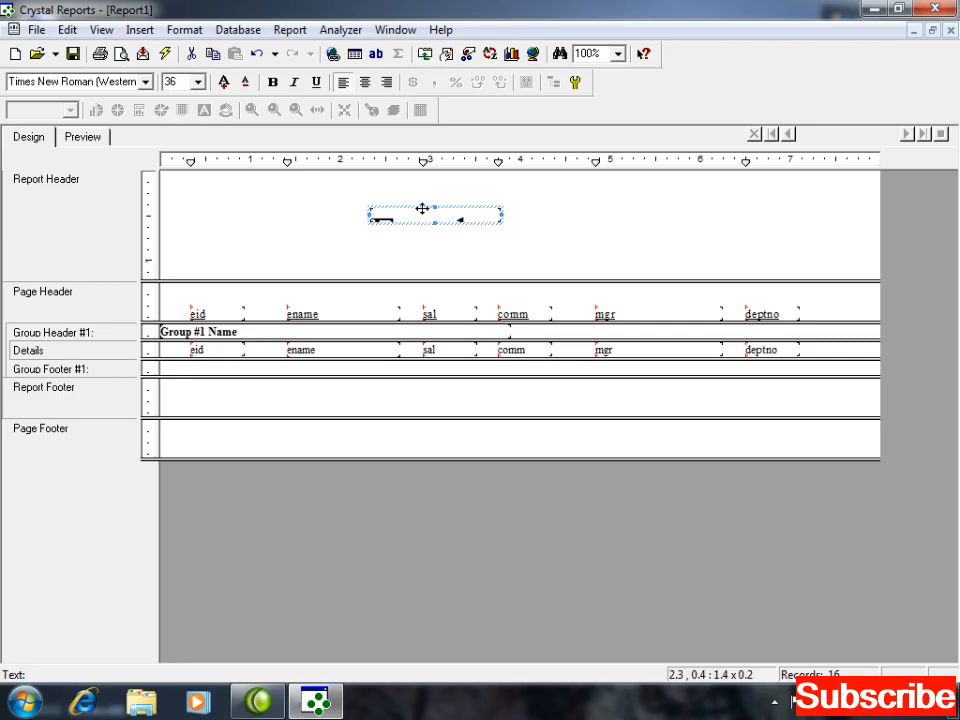
pyautogui.hotkey('shift', 'Right')
pyautogui.hotkey('shift', 'Right')
pyautogui.hotkey('shift', 'Right')
pyautogui.hotkey('shift', 'Right')
pyautogui.hotkey('shift', 'Right')
pyautogui.hotkey('shift', 'Right')
pyautogui.hotkey('shift', 'Right')
pyautogui.hotkey('shift', 'Right')
pyautogui.hotkey('shift', 'Right')
pyautogui.hotkey('shift', 'Right')
pyautogui.hotkey('shift', 'Right')
pyautogui.hotkey('shift', 'Right')
pyautogui.hotkey('shift', 'Right')
pyautogui.hotkey('shift', 'Right')
pyautogui.hotkey('shift', 'Right')
pyautogui.hotkey('shift', 'Right')
pyautogui.hotkey('shift', 'Right')
pyautogui.hotkey('shift', 'Right')
pyautogui.hotkey('shift', 'Right')
pyautogui.hotkey('shift', 'Right')
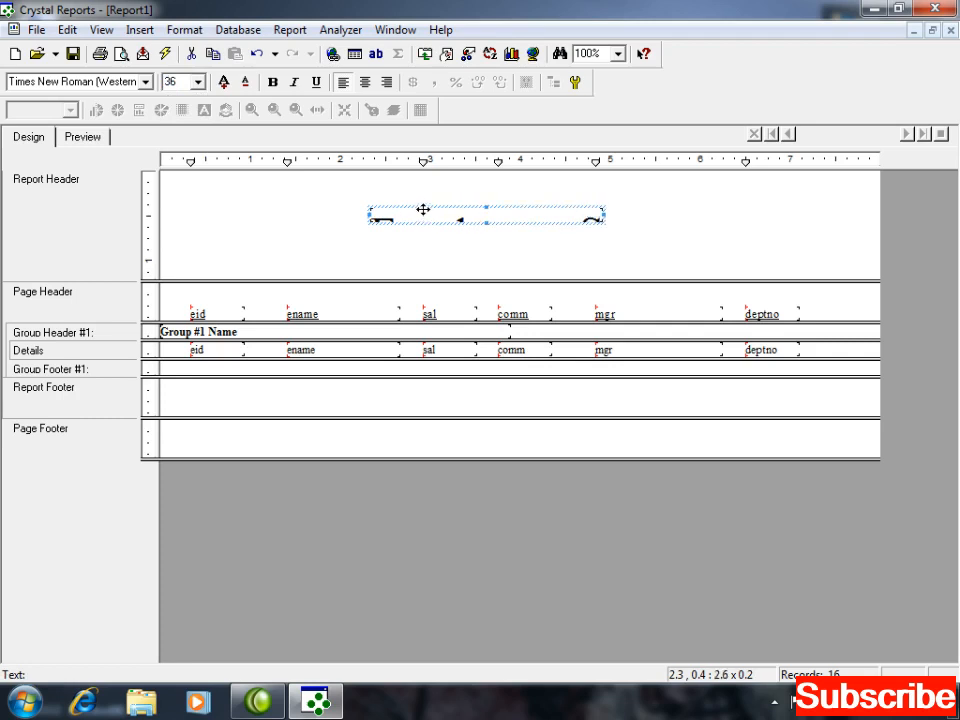
pyautogui.hotkey('shift', 'Down')
pyautogui.hotkey('shift', 'Down')
pyautogui.hotkey('shift', 'Down')
pyautogui.hotkey('shift', 'Down')
pyautogui.hotkey('shift', 'Right')
pyautogui.hotkey('shift', 'Right')
pyautogui.hotkey('shift', 'Right')
pyautogui.hotkey('shift', 'Right')
pyautogui.hotkey('shift', 'Right')
pyautogui.hotkey('shift', 'Right')
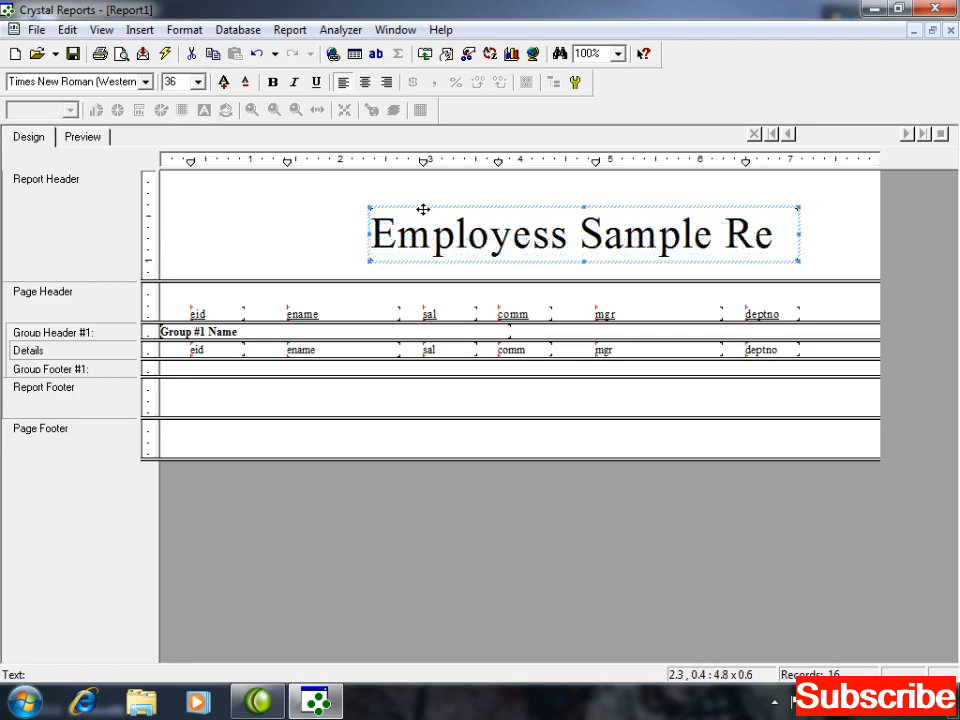
pyautogui.hotkey('shift', 'Right')
pyautogui.hotkey('shift', 'Right')
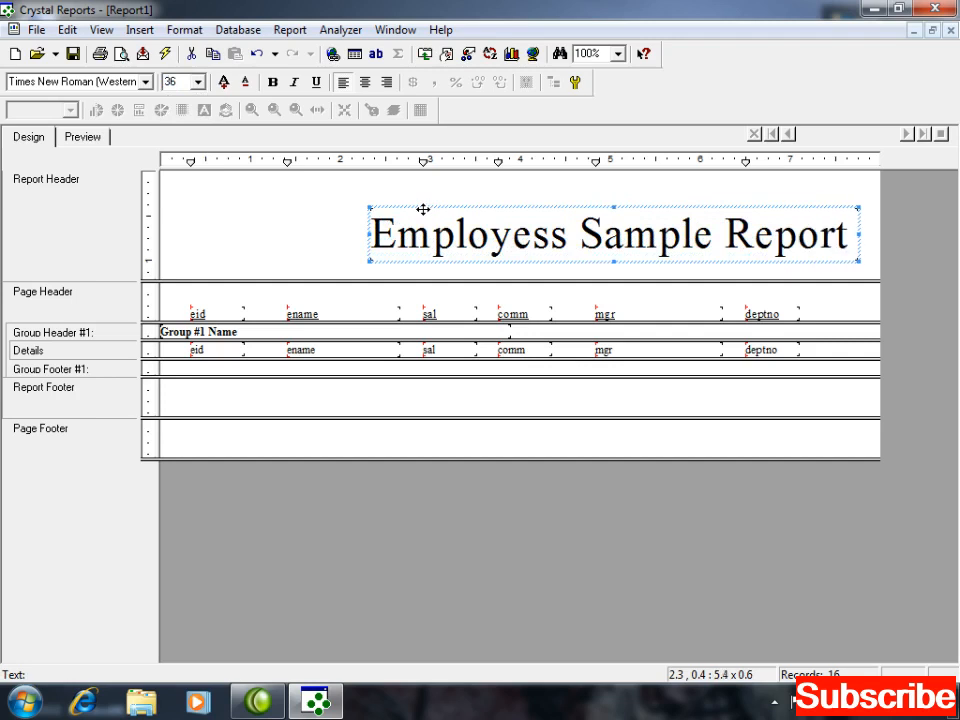
# Step: Move the title to about 1.4, 0.2 in the Report Header and set its font size to 28
pyautogui.press('Left')
pyautogui.moveTo(423, 209); pyautogui.dragTo(347, 187)
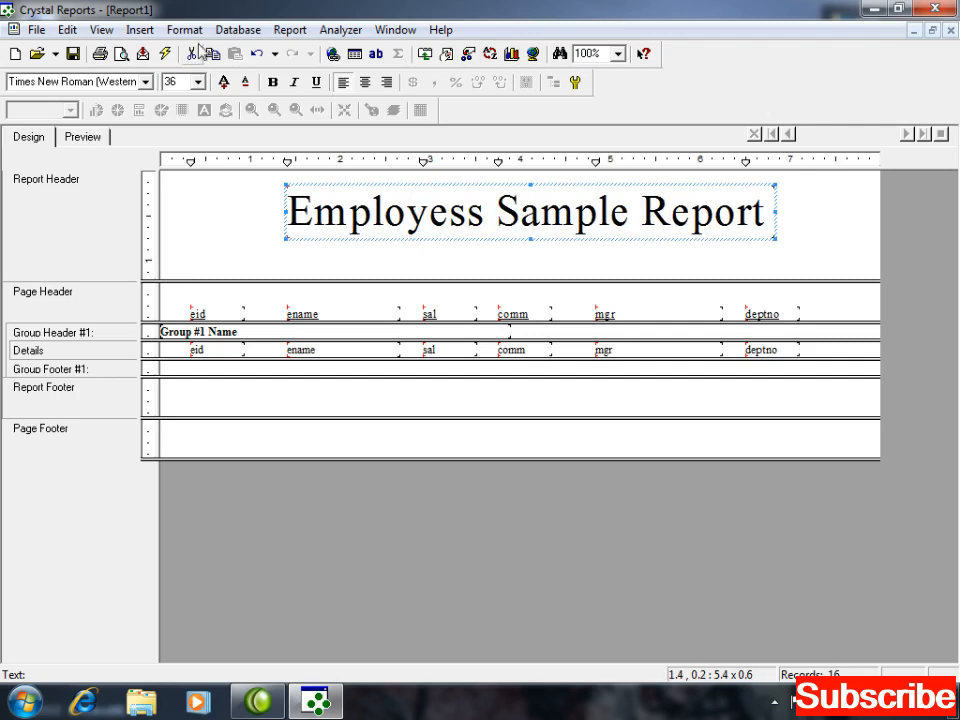
pyautogui.click(198, 82)
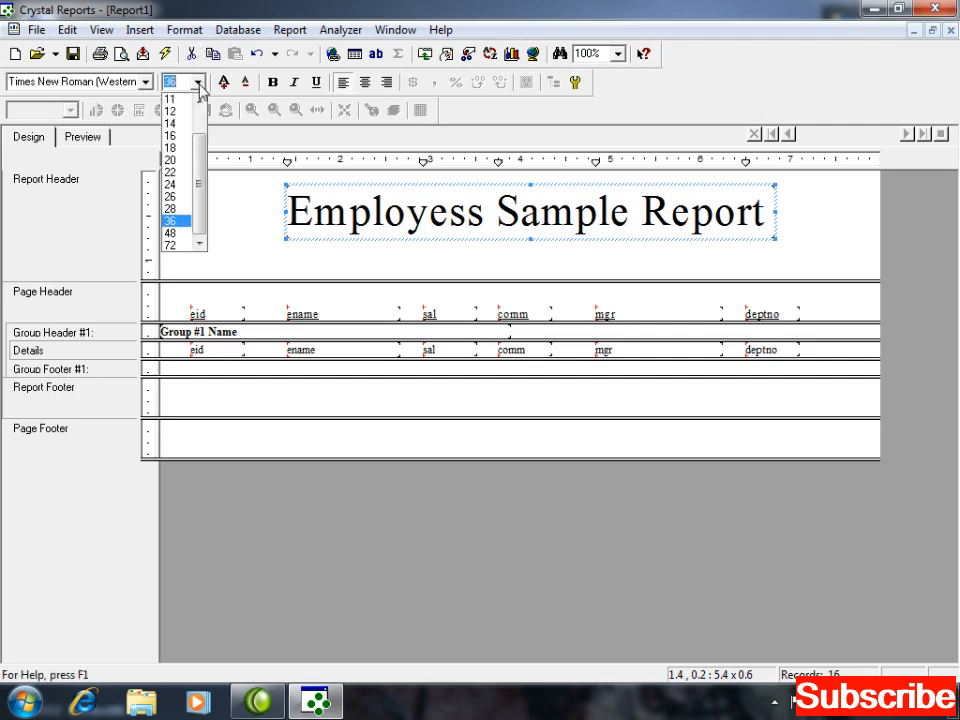
pyautogui.click(180, 212)
pyautogui.click(246, 223)
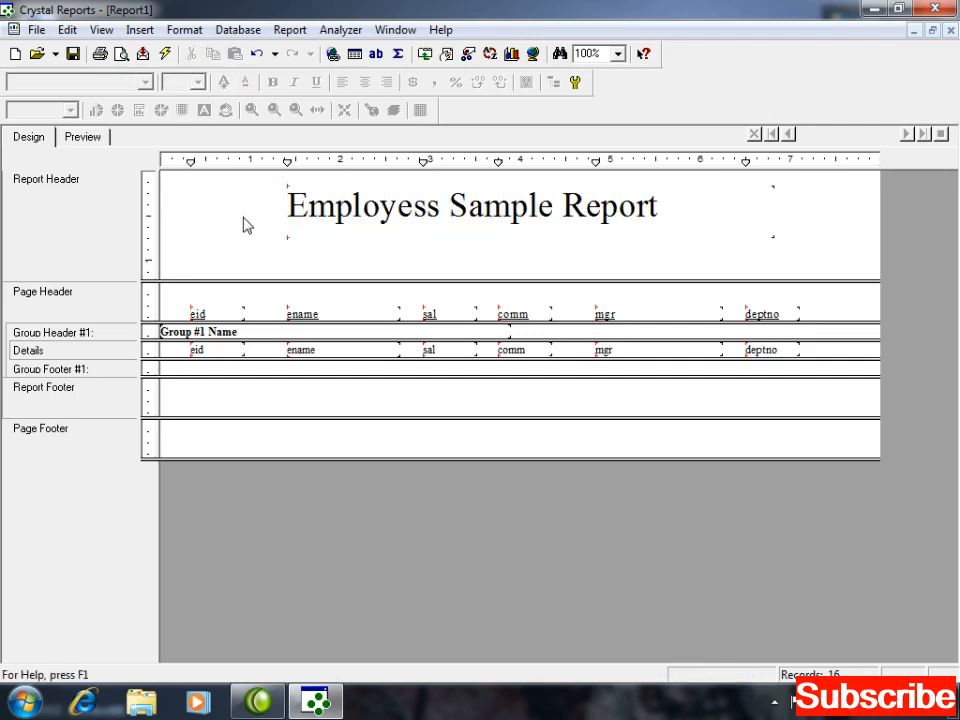
# Step: Shrink the report title's text box to about 4.3 x 0.5 around its text
pyautogui.click(318, 212)
pyautogui.hotkey('shift', 'Left')
pyautogui.hotkey('shift', 'Left')
pyautogui.hotkey('shift', 'Left')
pyautogui.hotkey('shift', 'Left')
pyautogui.hotkey('shift', 'Left')
pyautogui.hotkey('shift', 'Left')
pyautogui.hotkey('shift', 'Left')
pyautogui.hotkey('shift', 'Left')
pyautogui.hotkey('shift', 'Left')
pyautogui.hotkey('shift', 'Left')
pyautogui.hotkey('shift', 'Left')
pyautogui.hotkey('shift', 'Left')
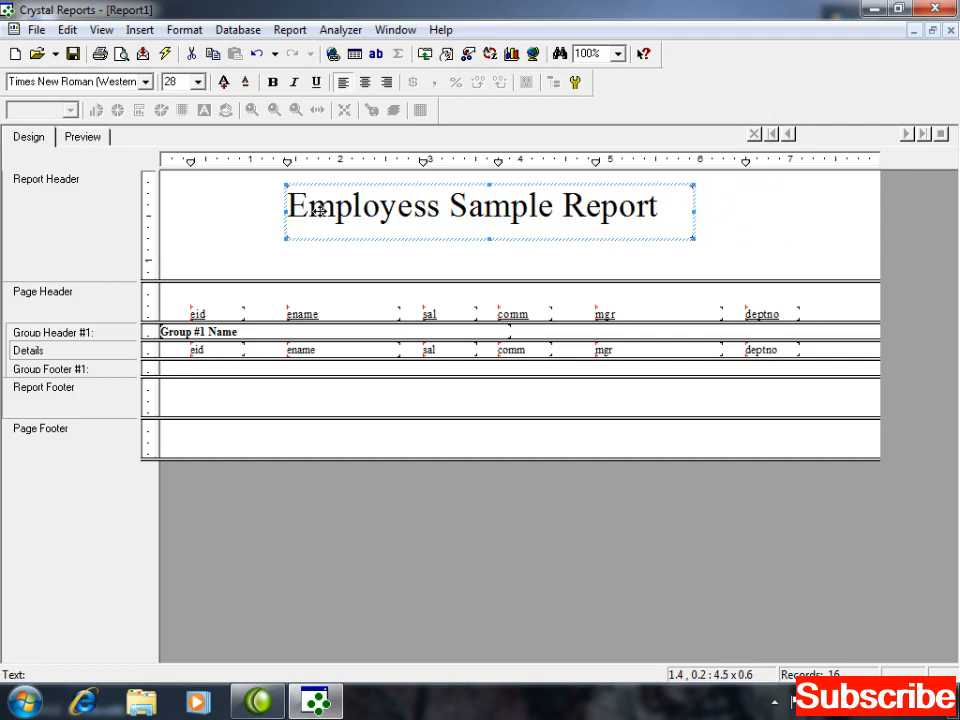
pyautogui.hotkey('shift', 'Up')
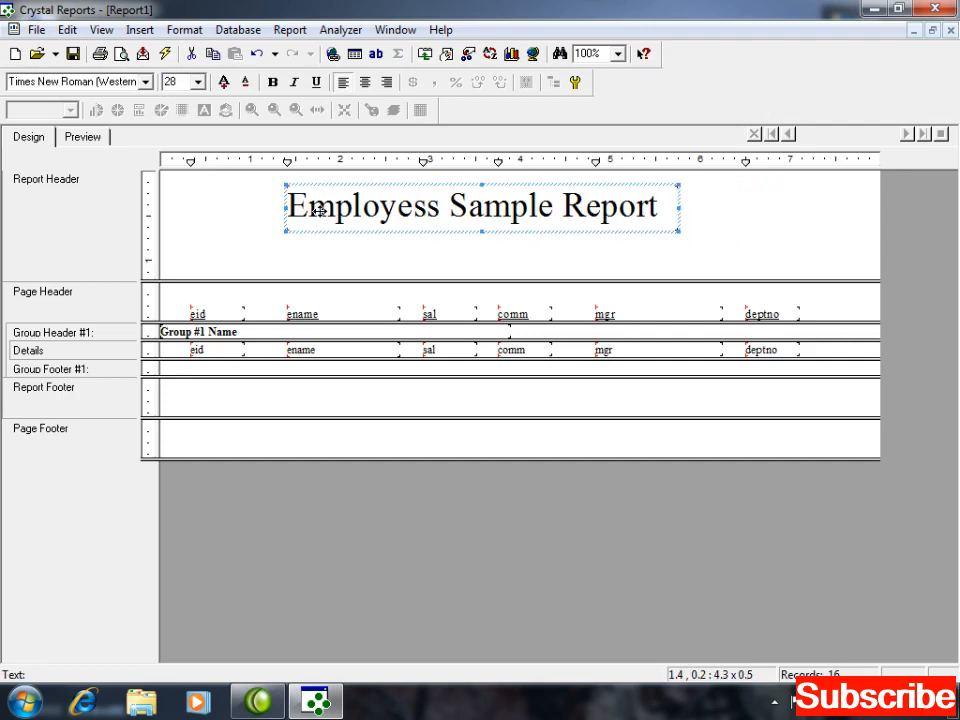
# Step: Nudge the report title to the right to a horizontal position of about 1.6
pyautogui.click(140, 29)
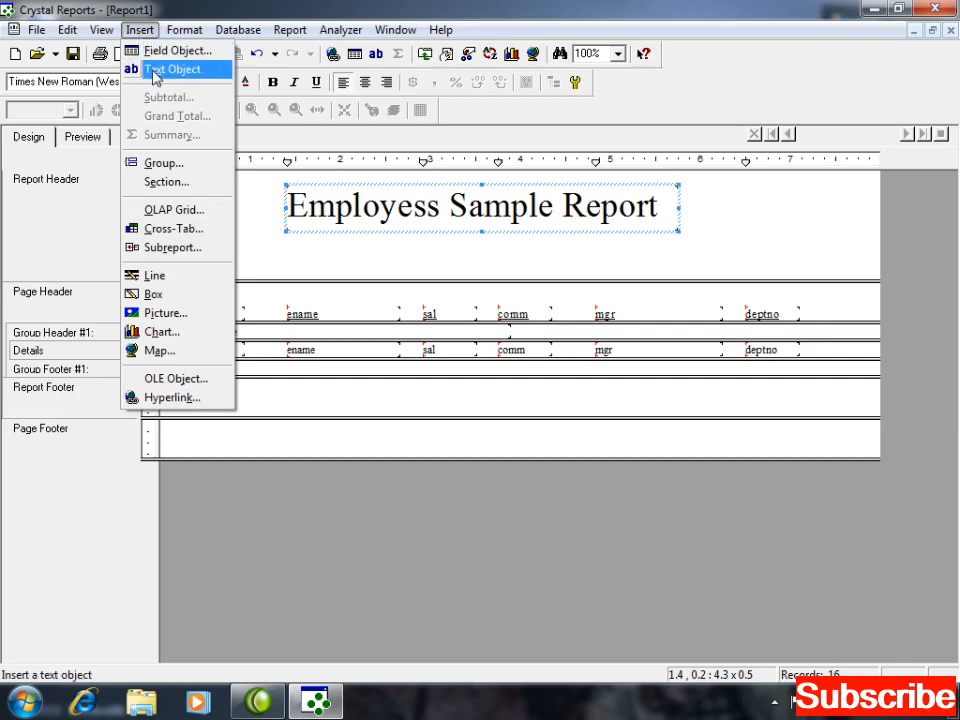
pyautogui.click(358, 253)
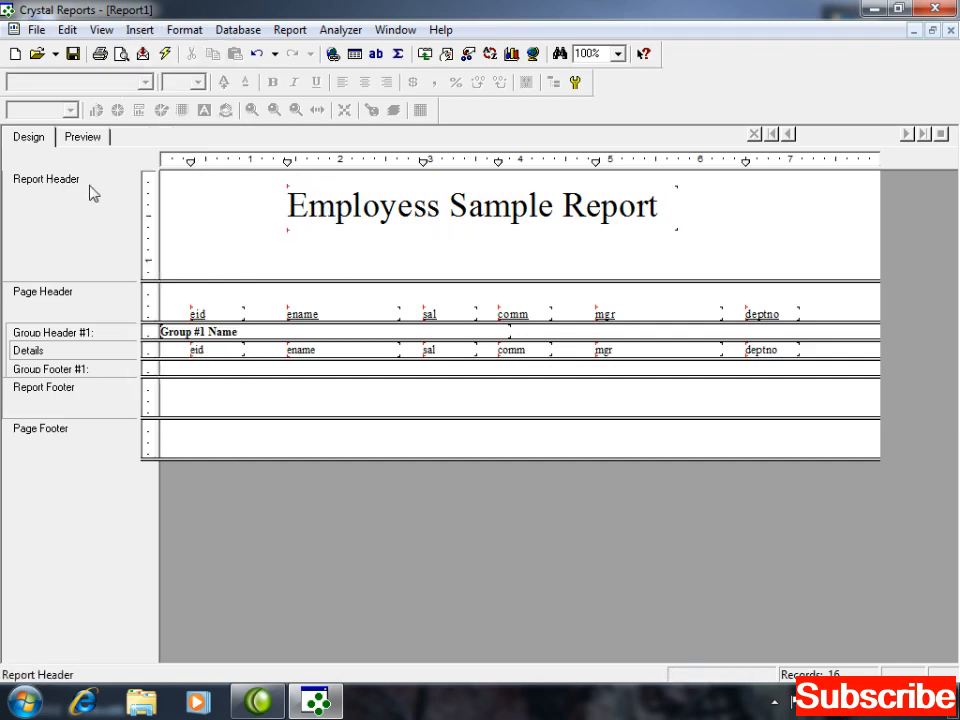
pyautogui.click(384, 207)
pyautogui.press('Right')
pyautogui.press('Right')
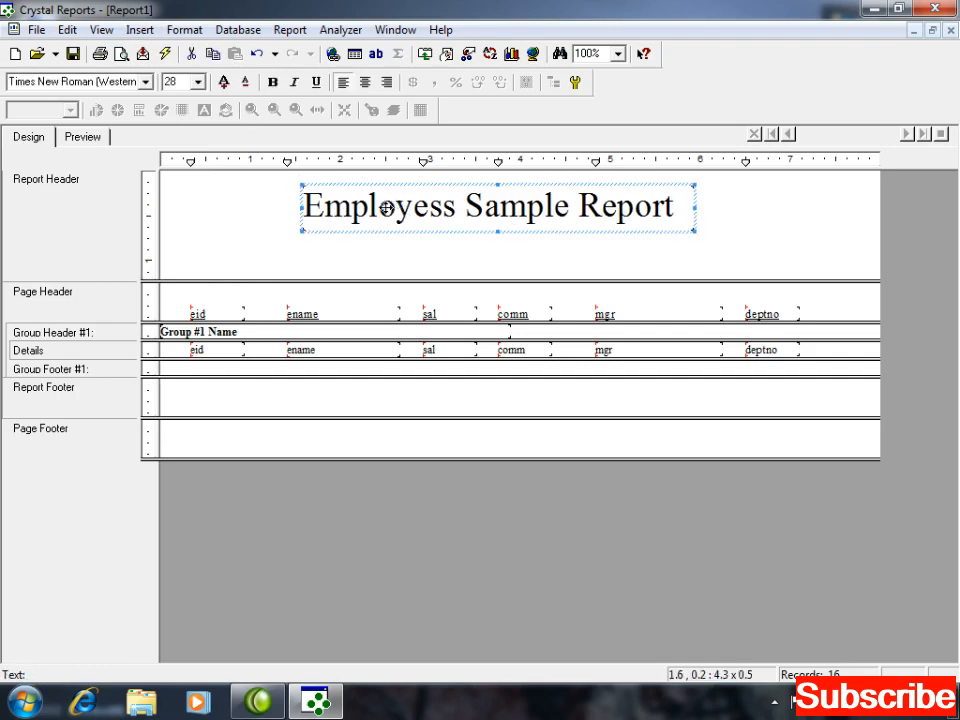
# Step: Make the report title bold in Calibri (Baltic) and widen its text box to about 4.4
pyautogui.click(273, 83)
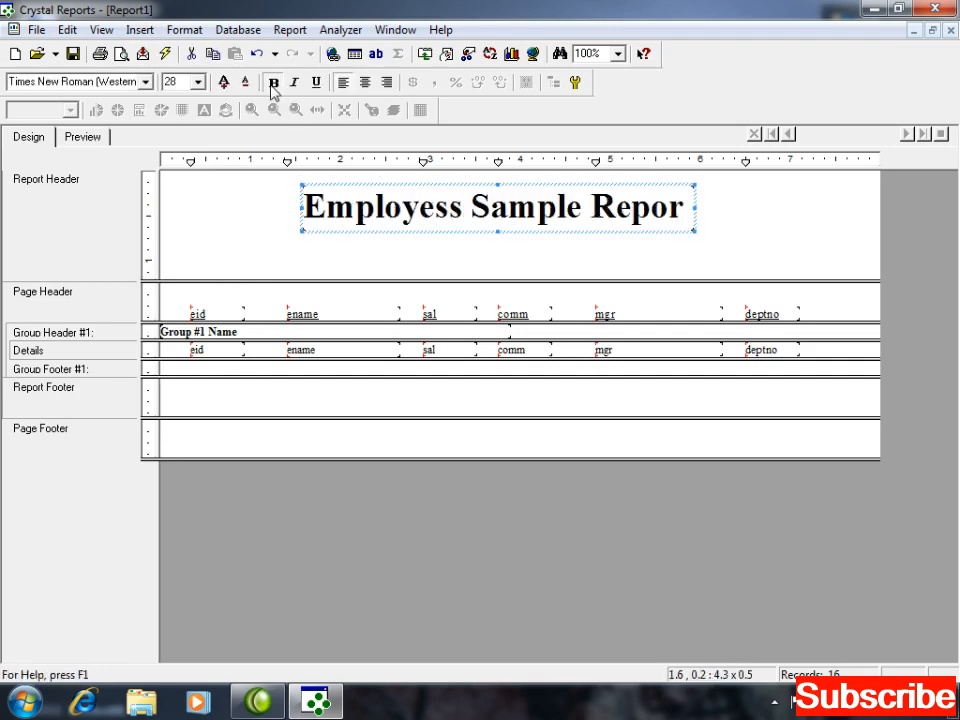
pyautogui.hotkey('shift', 'Right')
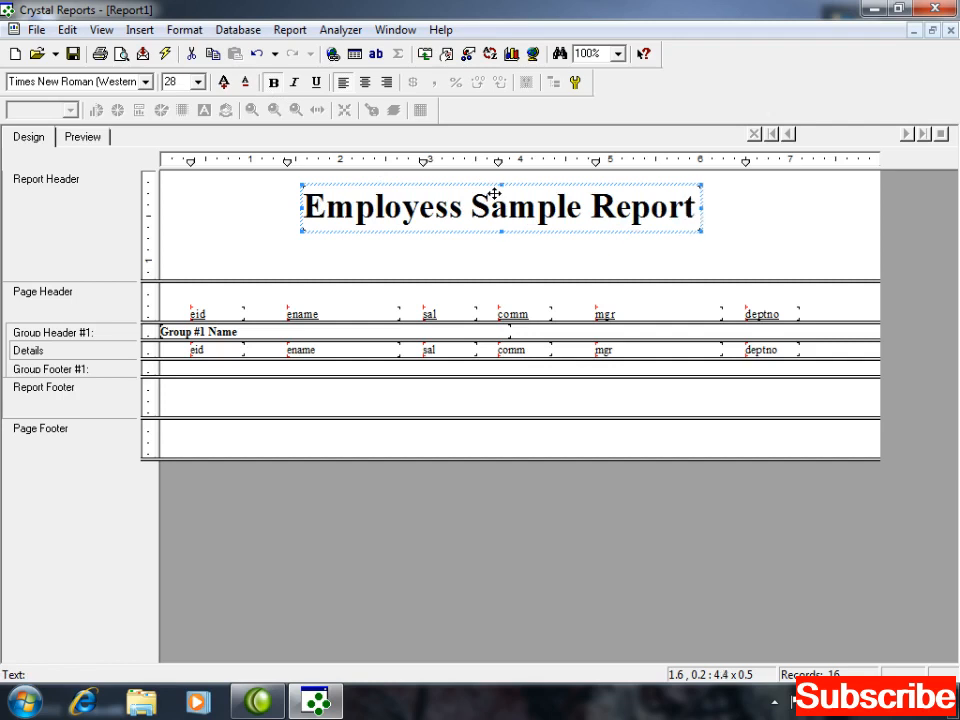
pyautogui.click(146, 83)
pyautogui.write('cali')
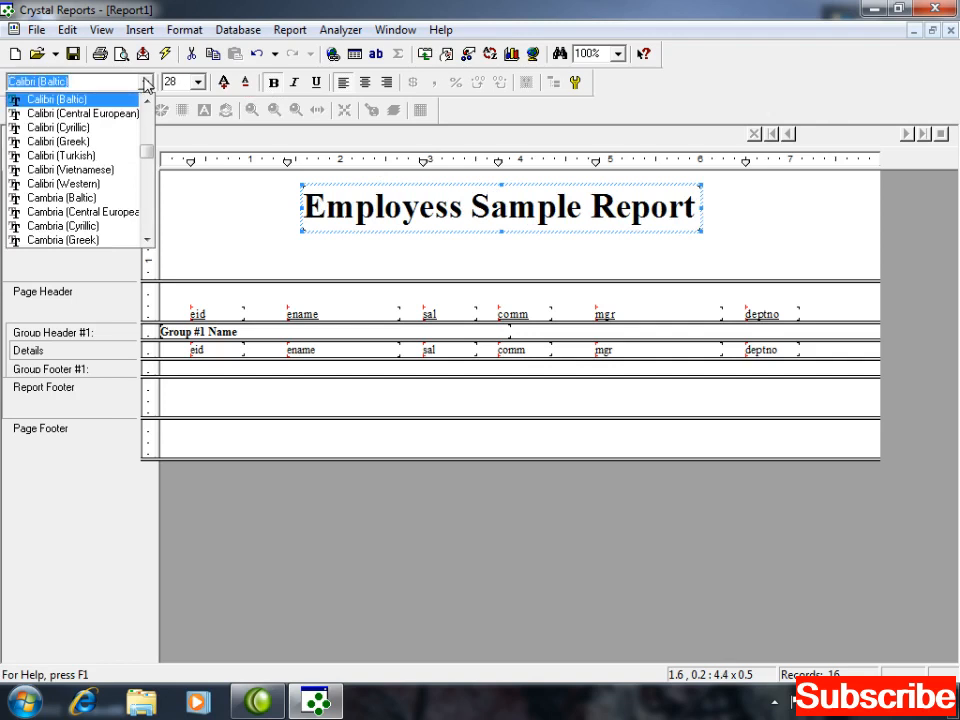
pyautogui.click(146, 83)
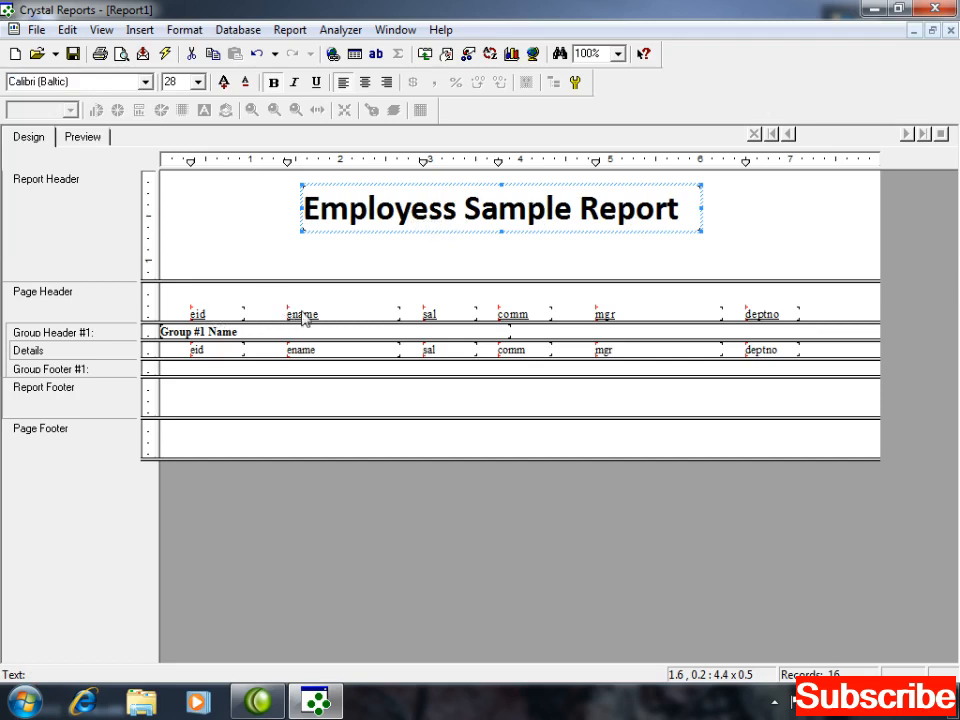
# Step: Rename the page header column headings eid, ename and sal as ID, Name and Salary
pyautogui.click(203, 318)
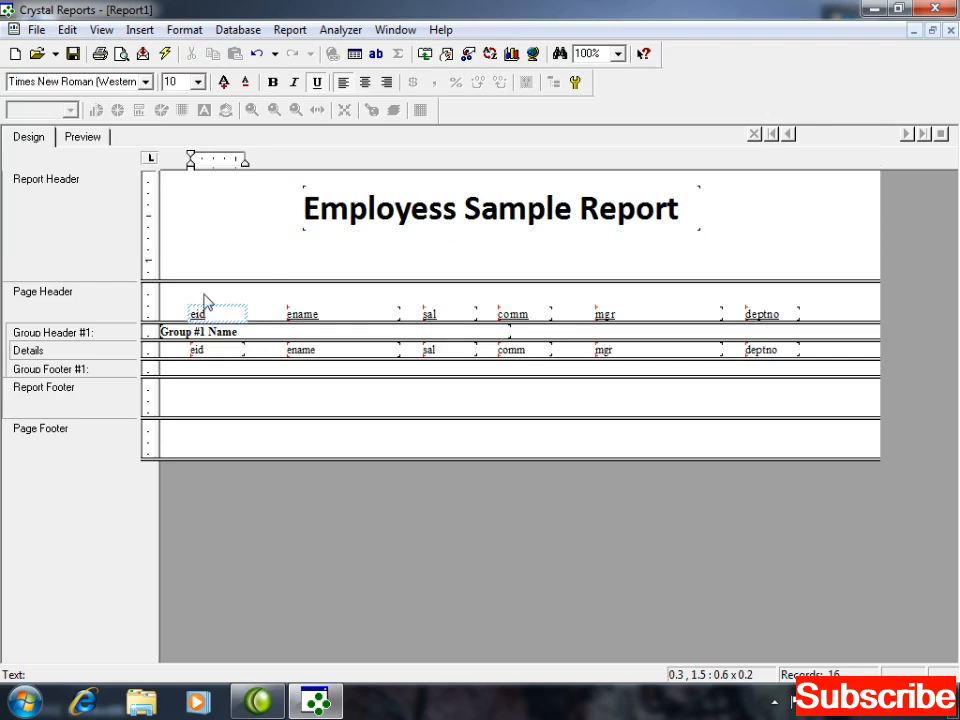
pyautogui.hotkey('ctrl', 'a')
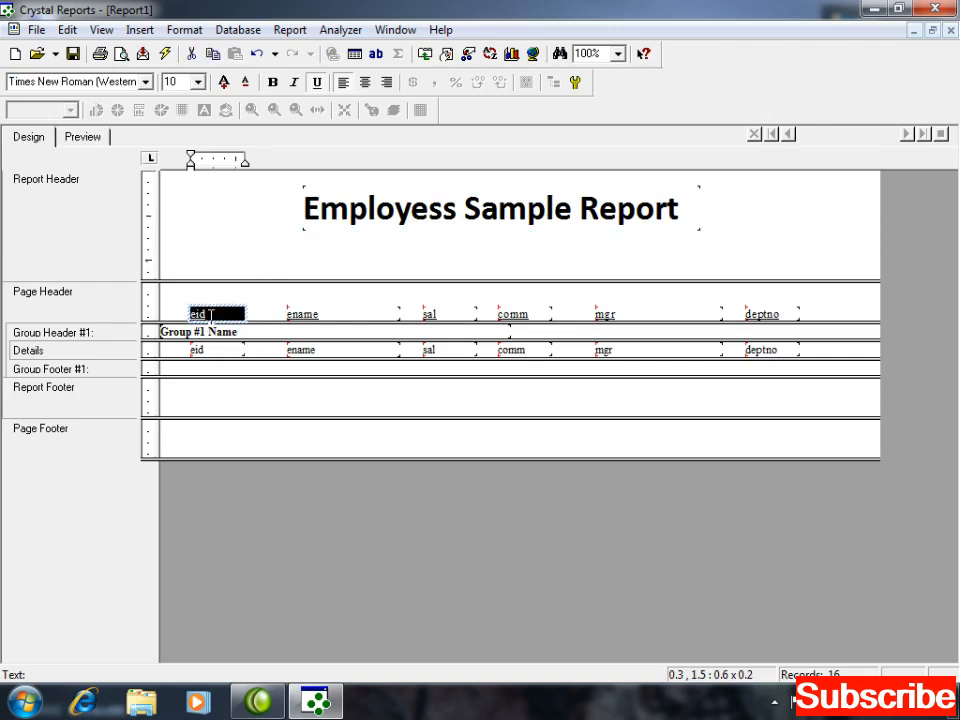
pyautogui.write('ID')
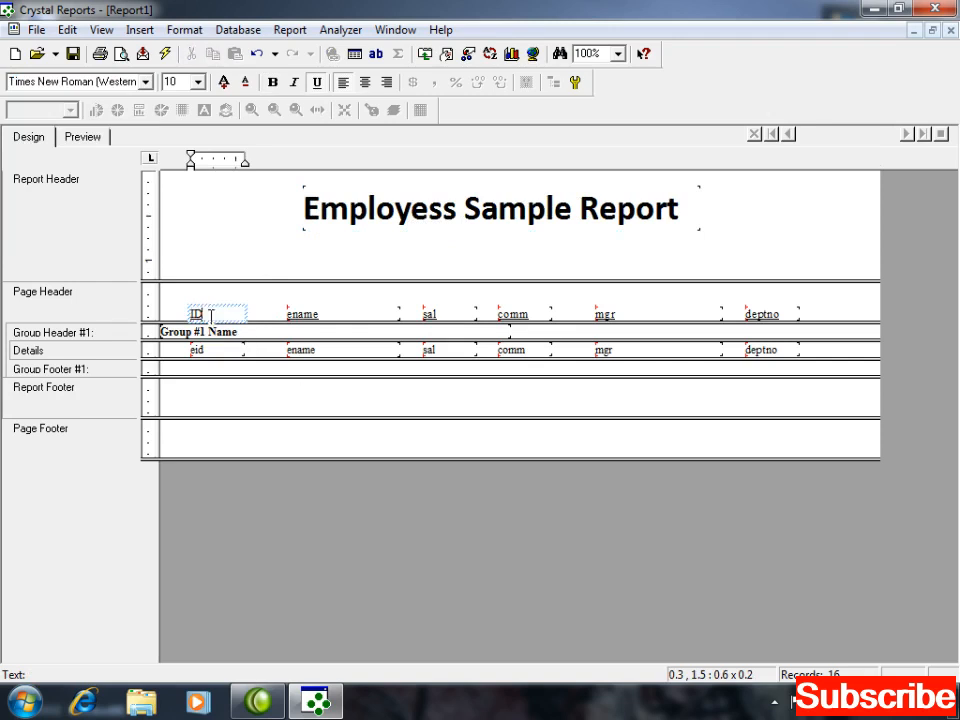
pyautogui.click(305, 314)
pyautogui.hotkey('ctrl', 'a')
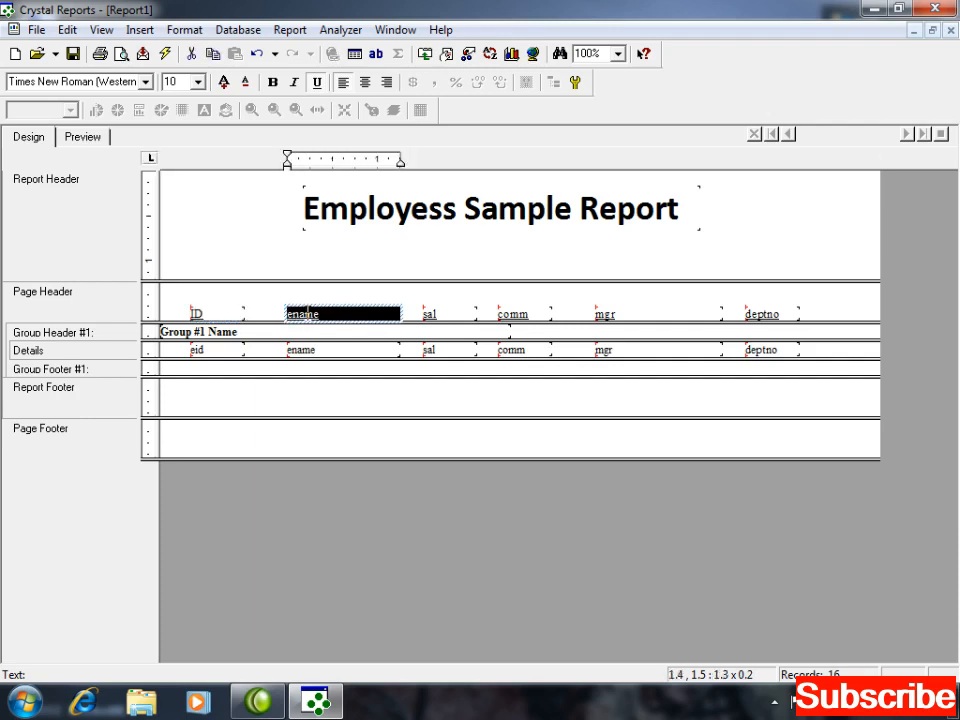
pyautogui.write('Name')
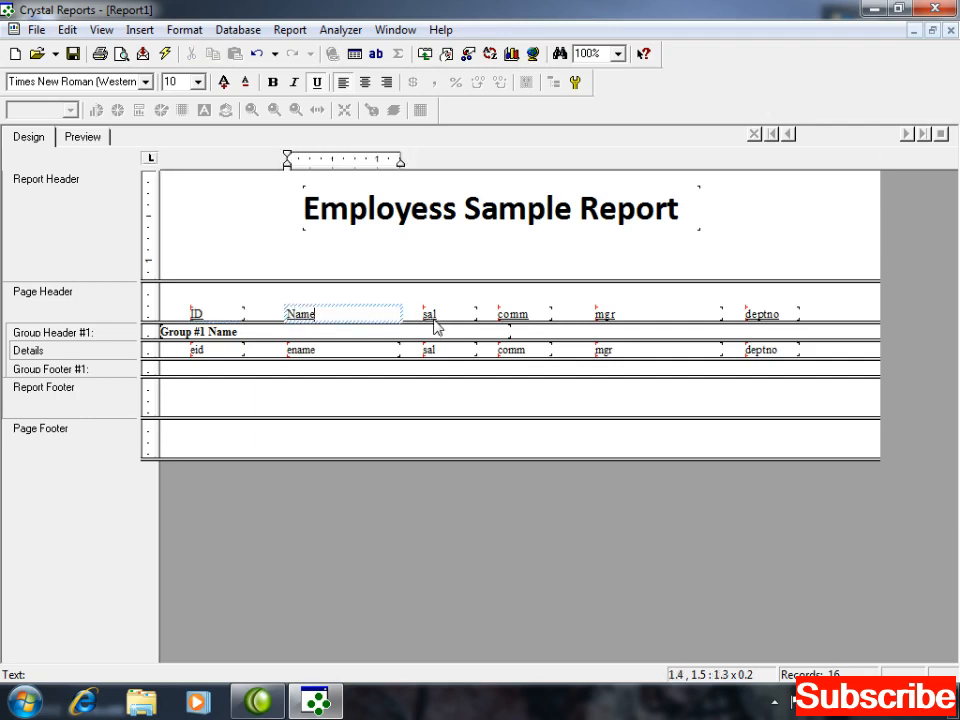
pyautogui.click(430, 314)
pyautogui.hotkey('ctrl', 'a')
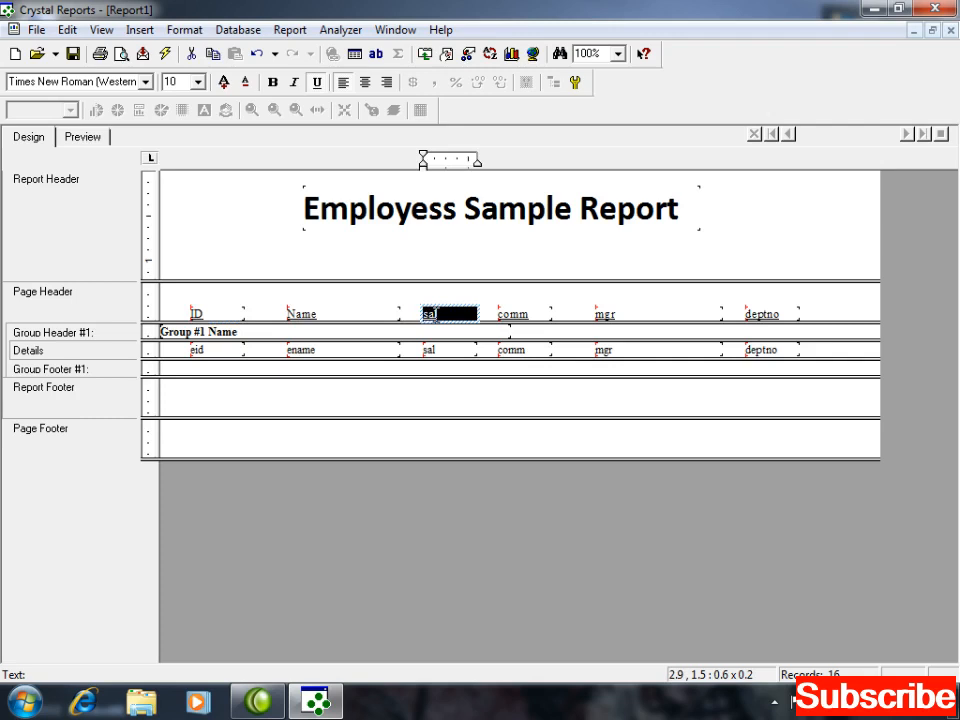
pyautogui.write('Salary')
# Step: Rename the page header column headings comm, mgr and deptno as Commission, Manager and Deptno
pyautogui.click(525, 316)
pyautogui.doubleClick(529, 316)
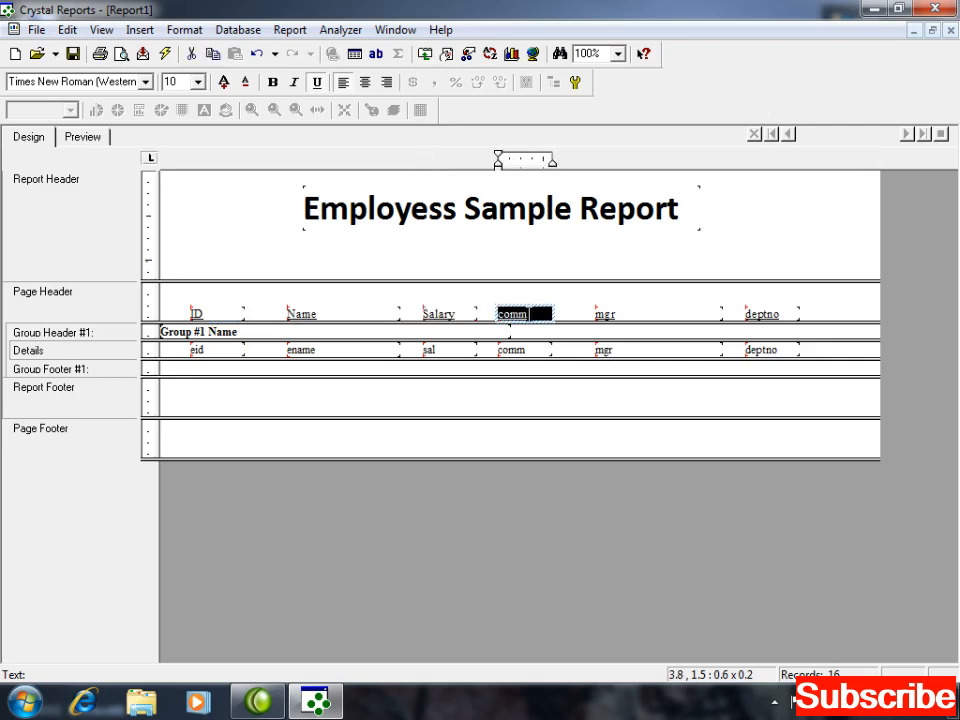
pyautogui.write('Commission')
pyautogui.click(620, 314)
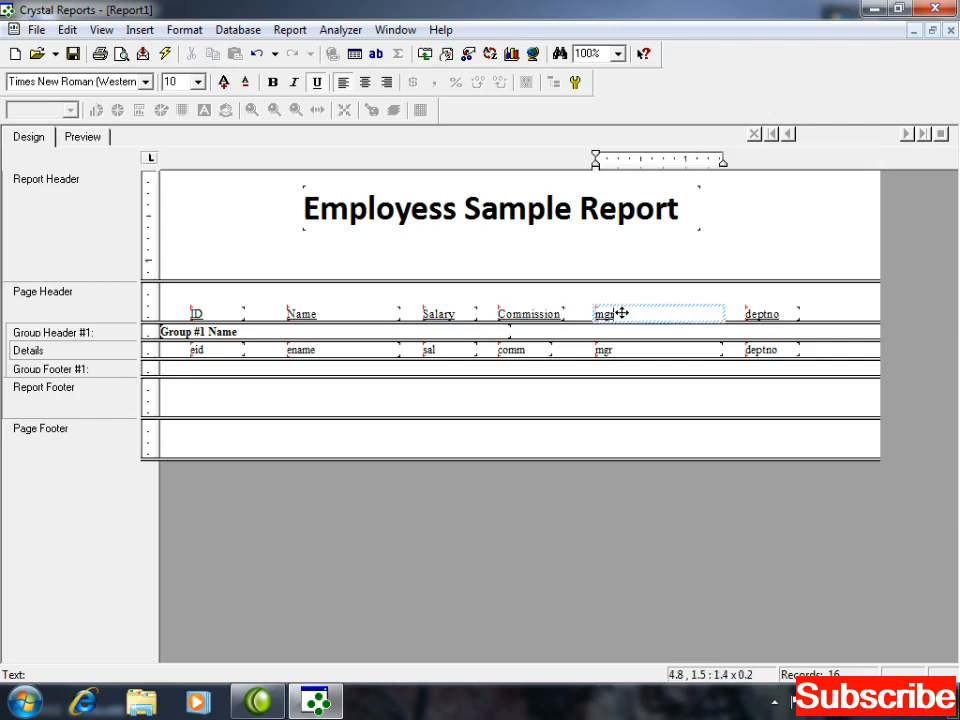
pyautogui.doubleClick(620, 314)
pyautogui.write('Manager')
pyautogui.click(760, 314)
pyautogui.doubleClick(760, 314)
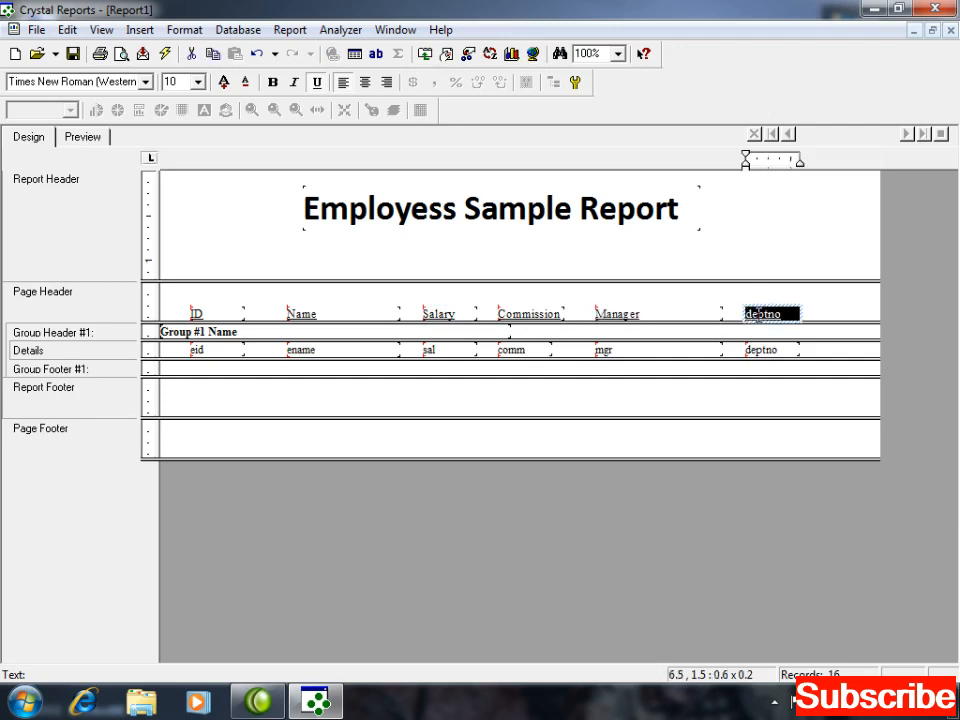
pyautogui.write('Dep')
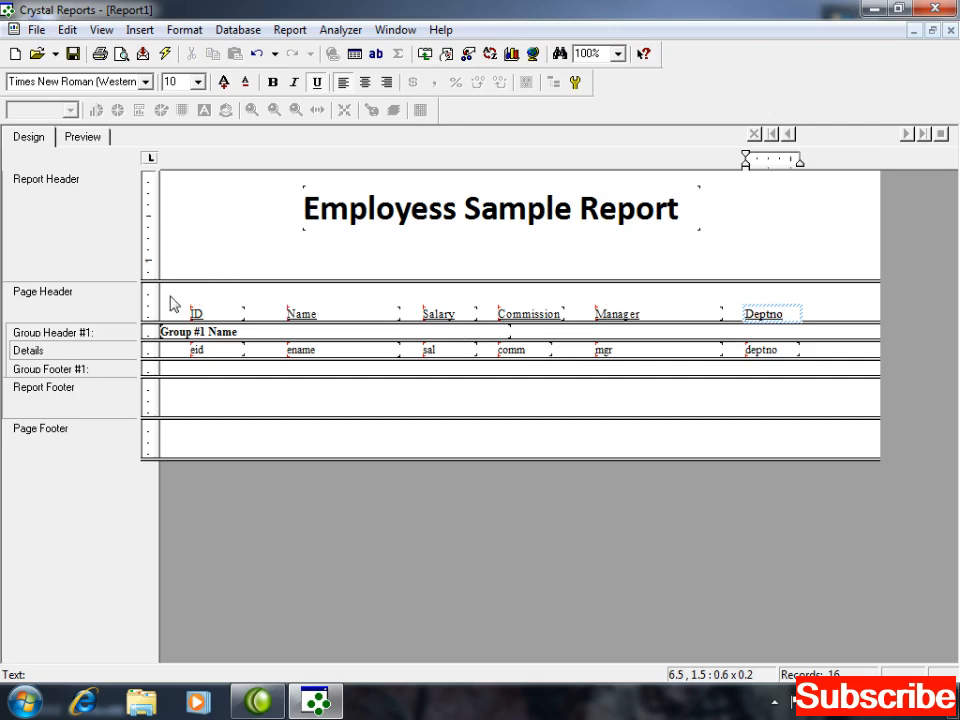
# Step: Remove the underline from all page header column headings and make them bold in Calibri (Baltic)
pyautogui.click(232, 303)
pyautogui.moveTo(178, 294); pyautogui.dragTo(789, 328)
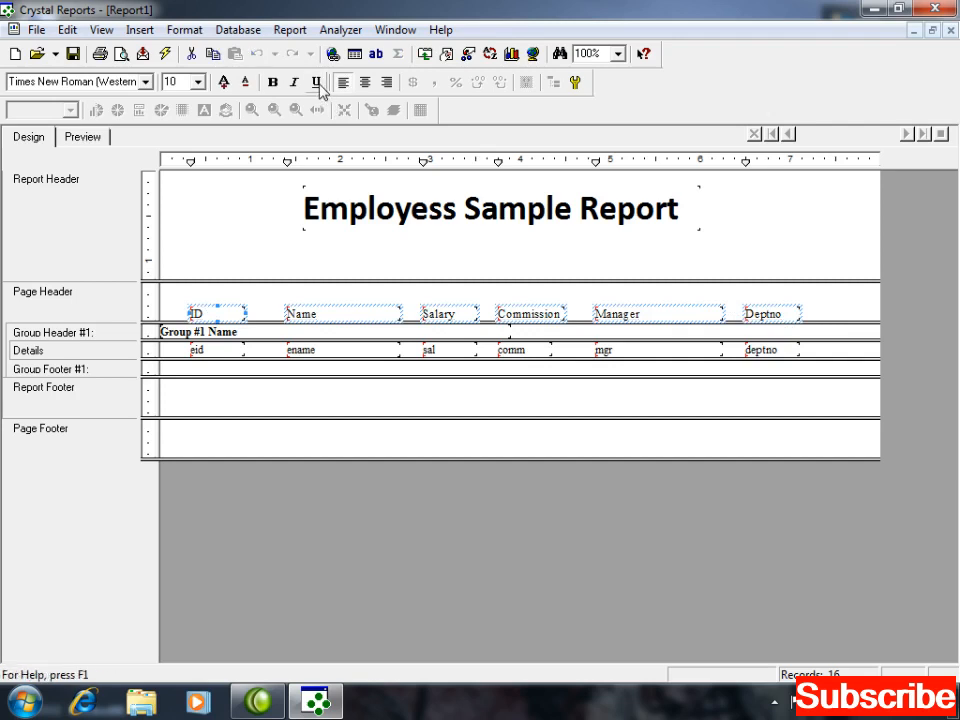
pyautogui.click(273, 83)
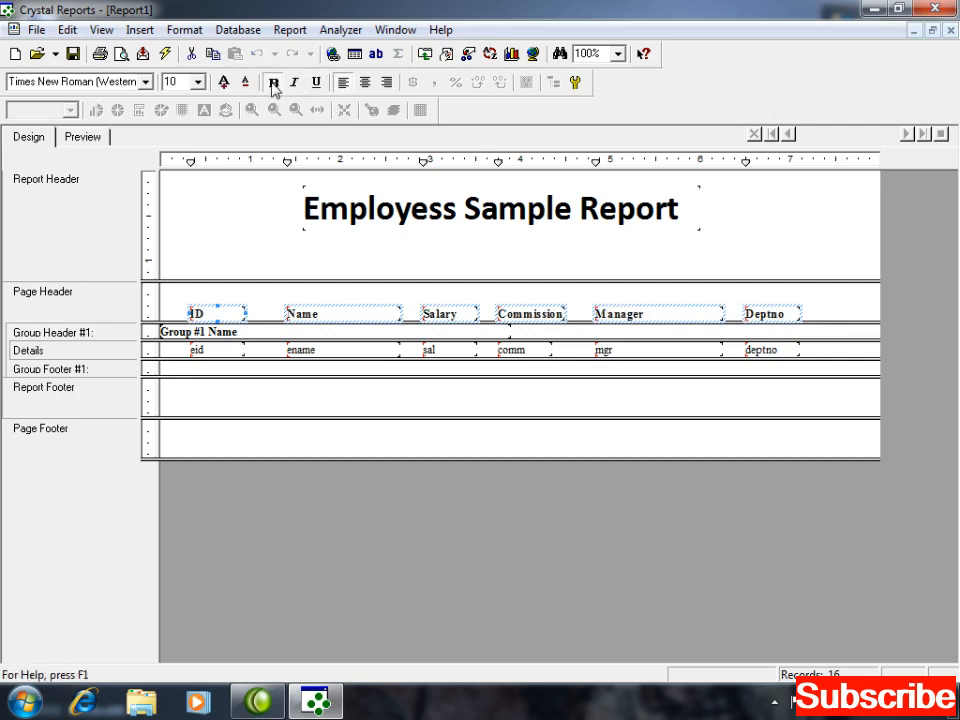
pyautogui.click(147, 83)
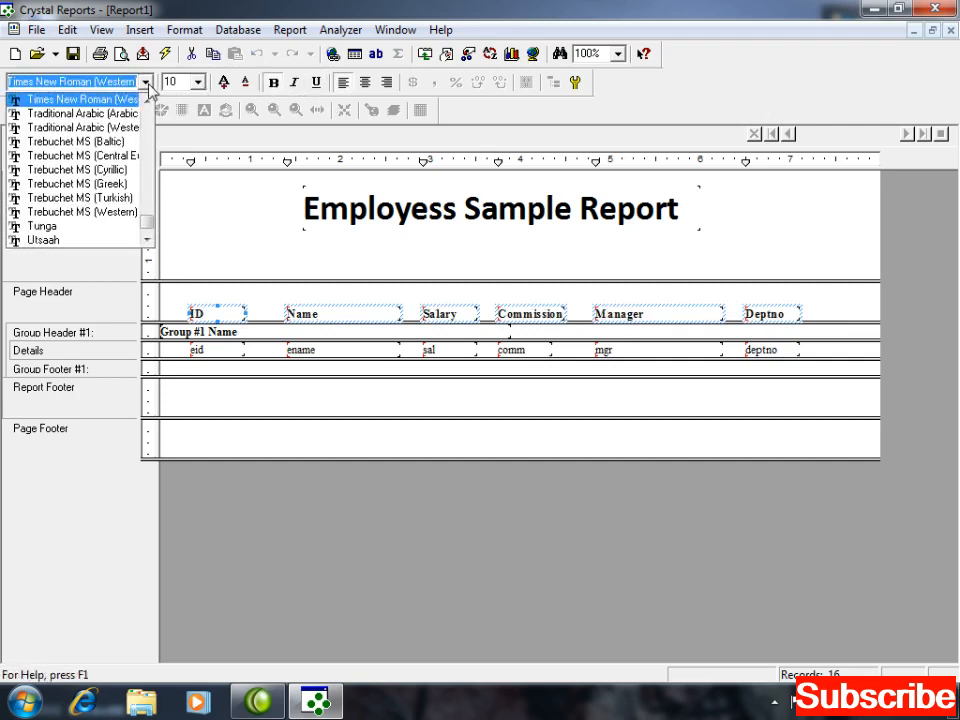
pyautogui.write('ca')
pyautogui.press('Down')
pyautogui.press('Return')
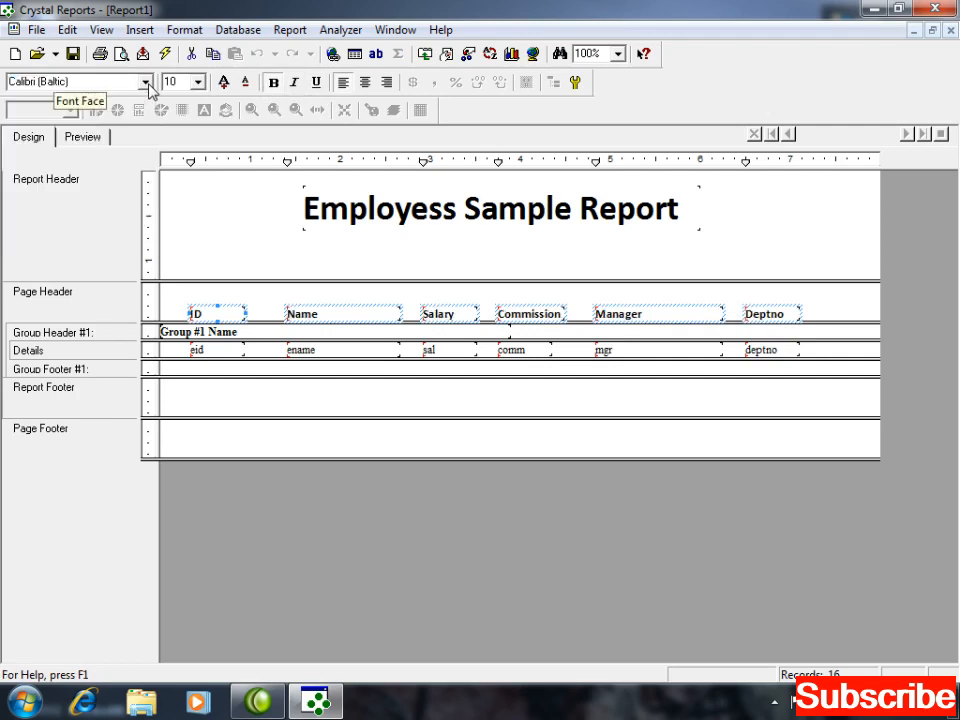
# Step: Narrow the Group #1 Name field in the group header to a width of about 1.1
pyautogui.click(195, 331)
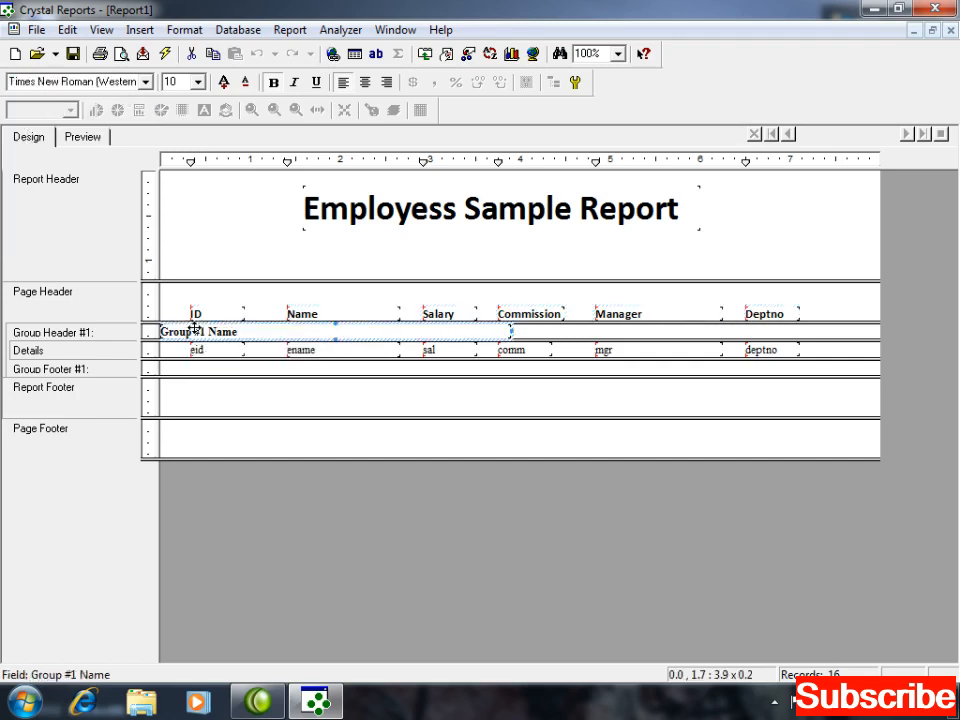
pyautogui.hotkey('shift', 'Left')
pyautogui.hotkey('shift', 'Left')
pyautogui.hotkey('shift', 'Left')
pyautogui.hotkey('shift', 'Left')
pyautogui.hotkey('shift', 'Left')
pyautogui.hotkey('shift', 'Left')
pyautogui.hotkey('shift', 'Left')
pyautogui.hotkey('shift', 'Left')
pyautogui.hotkey('shift', 'Left')
pyautogui.hotkey('shift', 'Left')
pyautogui.hotkey('shift', 'Left')
pyautogui.hotkey('shift', 'Left')
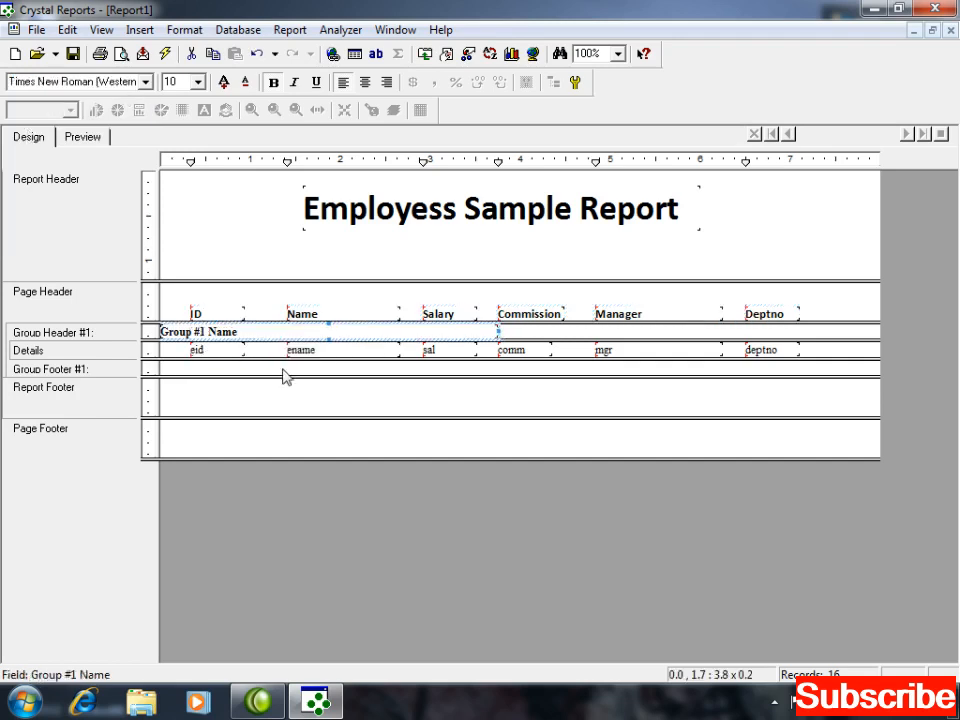
pyautogui.hotkey('shift', 'Left')
pyautogui.hotkey('shift', 'Left')
pyautogui.hotkey('shift', 'Left')
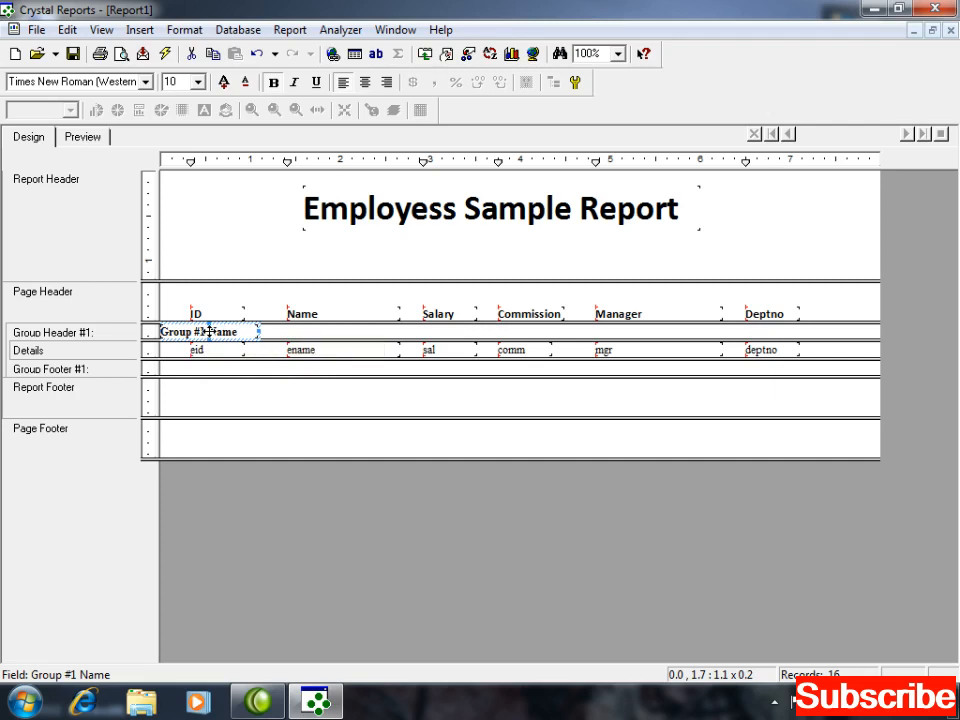
# Step: Set the Group #1 Name field's font to Calibri (Baltic)
pyautogui.click(146, 83)
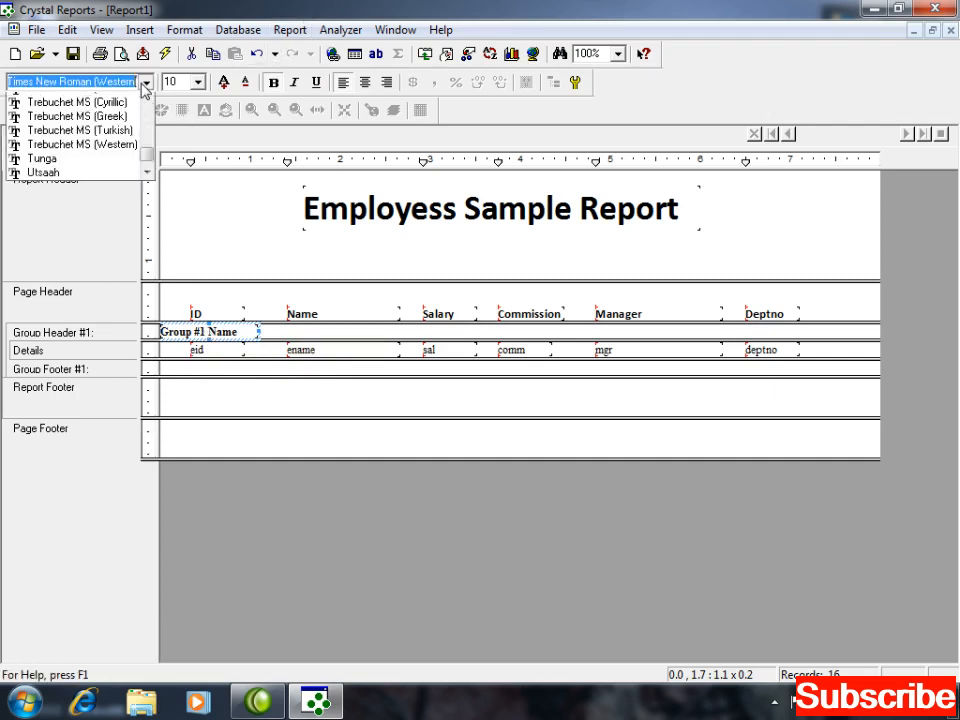
pyautogui.write('cal')
pyautogui.press('Down')
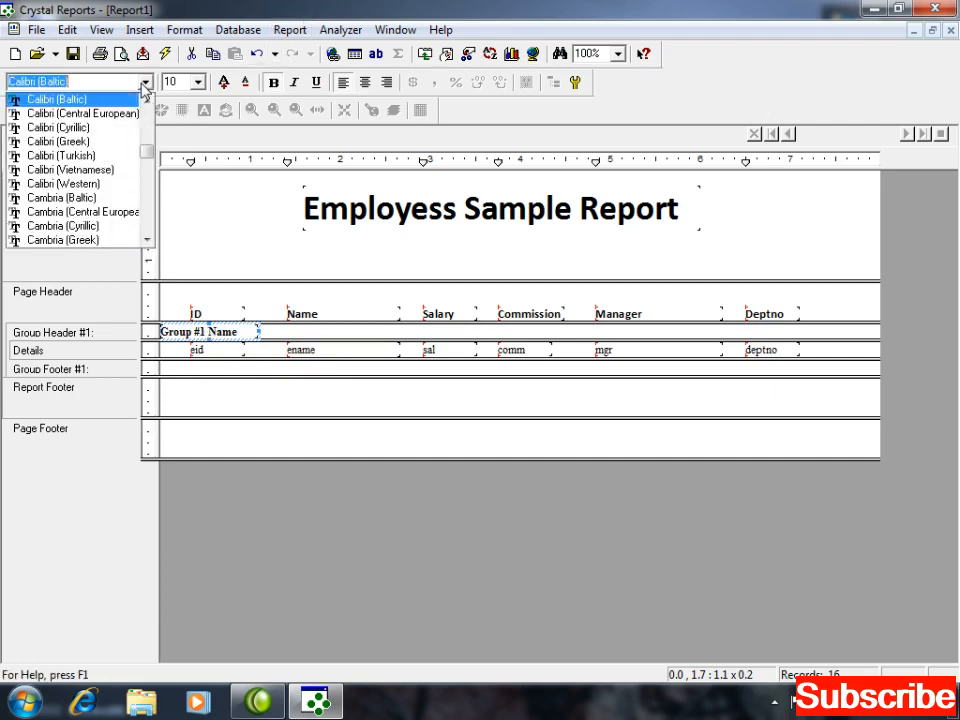
pyautogui.press('Return')
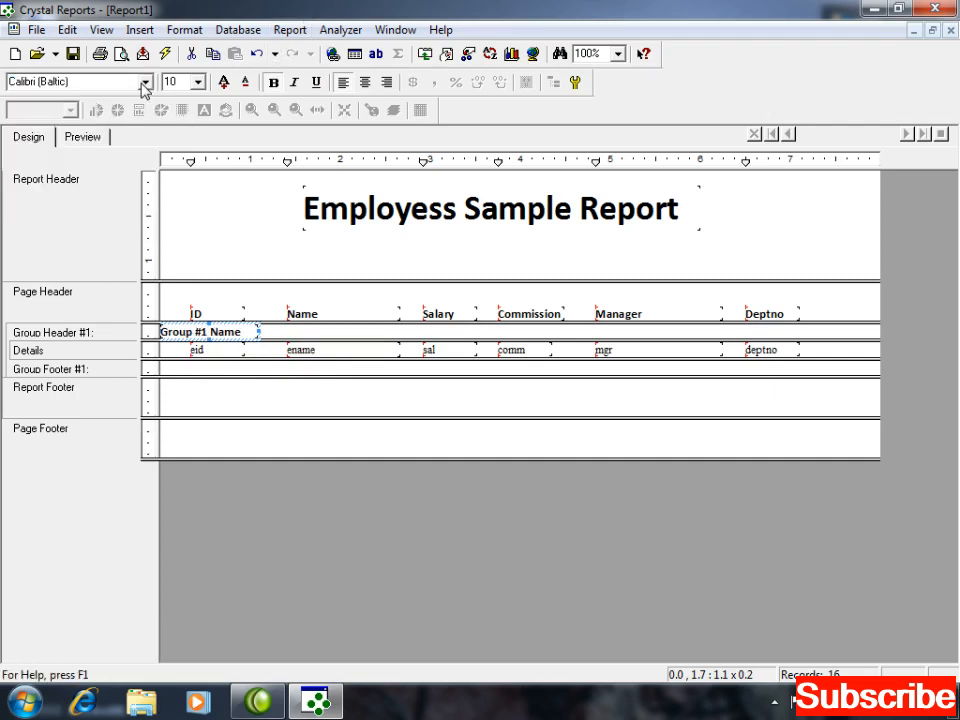
# Step: Set the font of all the fields in the Details section to Calibri (Baltic)
pyautogui.click(173, 352)
pyautogui.moveTo(170, 350); pyautogui.dragTo(369, 360)
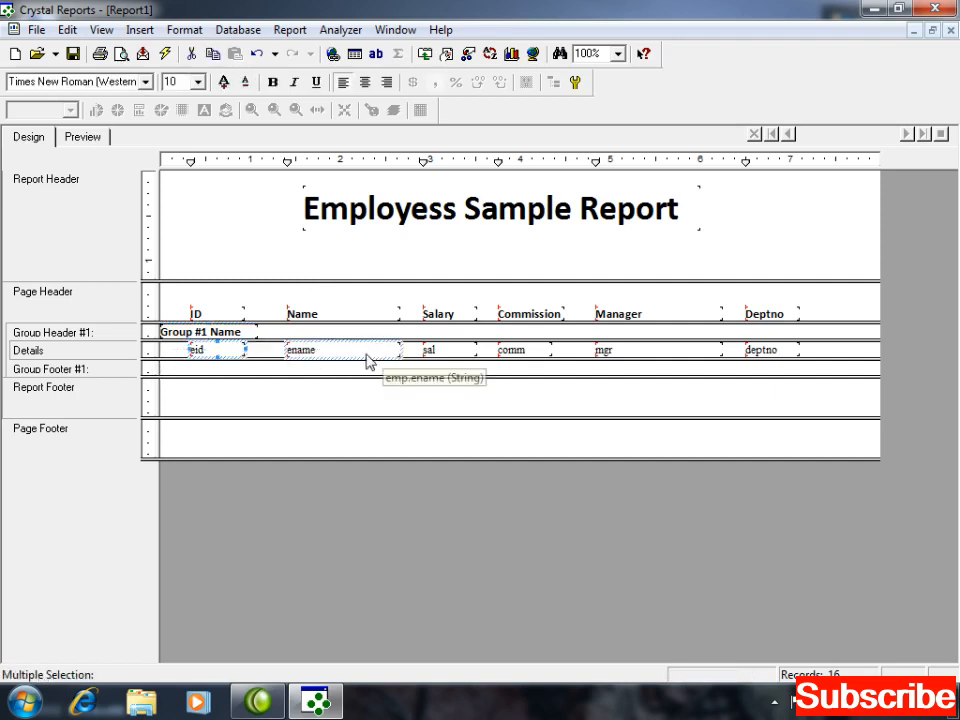
pyautogui.moveTo(173, 362); pyautogui.dragTo(817, 361)
pyautogui.click(146, 82)
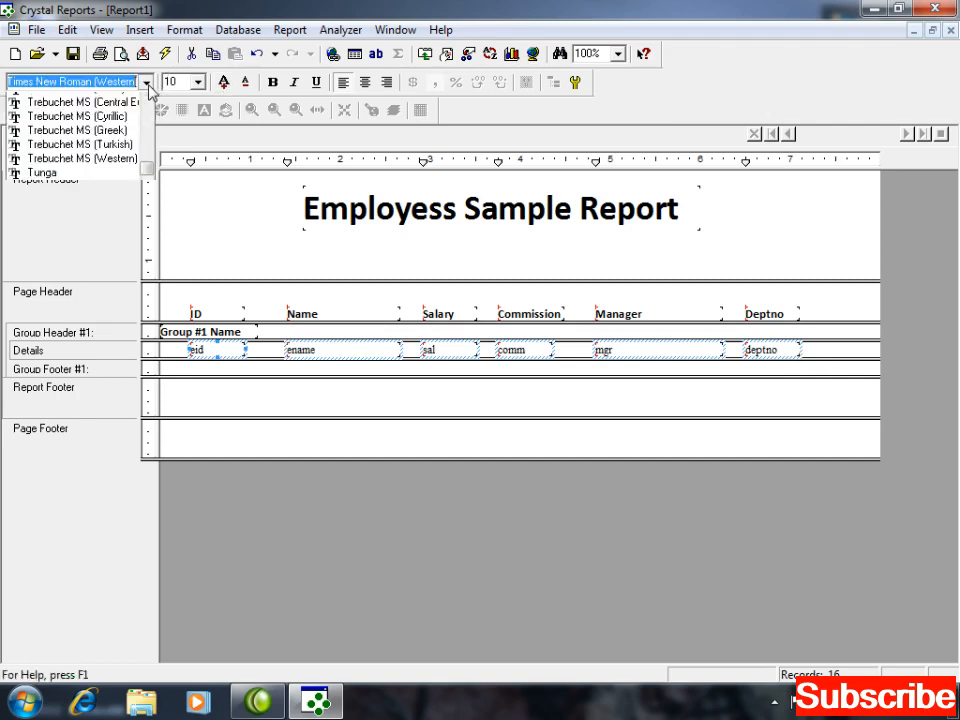
pyautogui.write('Cali')
pyautogui.press('Return')
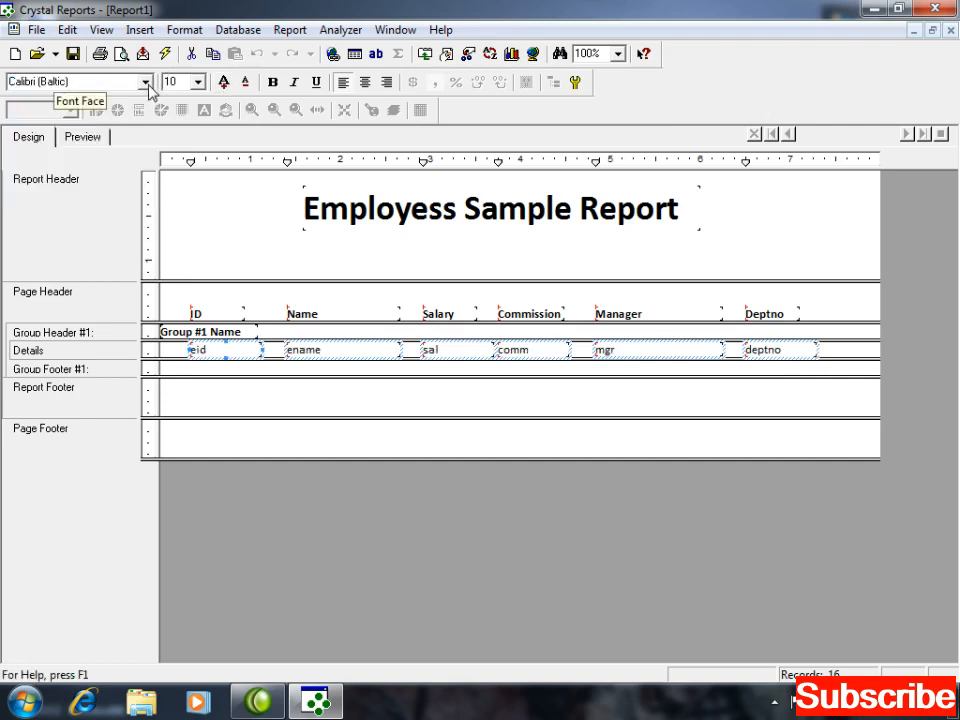
# Step: Preview the report, and shorten the Report Header section in the design to just below the title
pyautogui.click(80, 138)
pyautogui.click(200, 296)
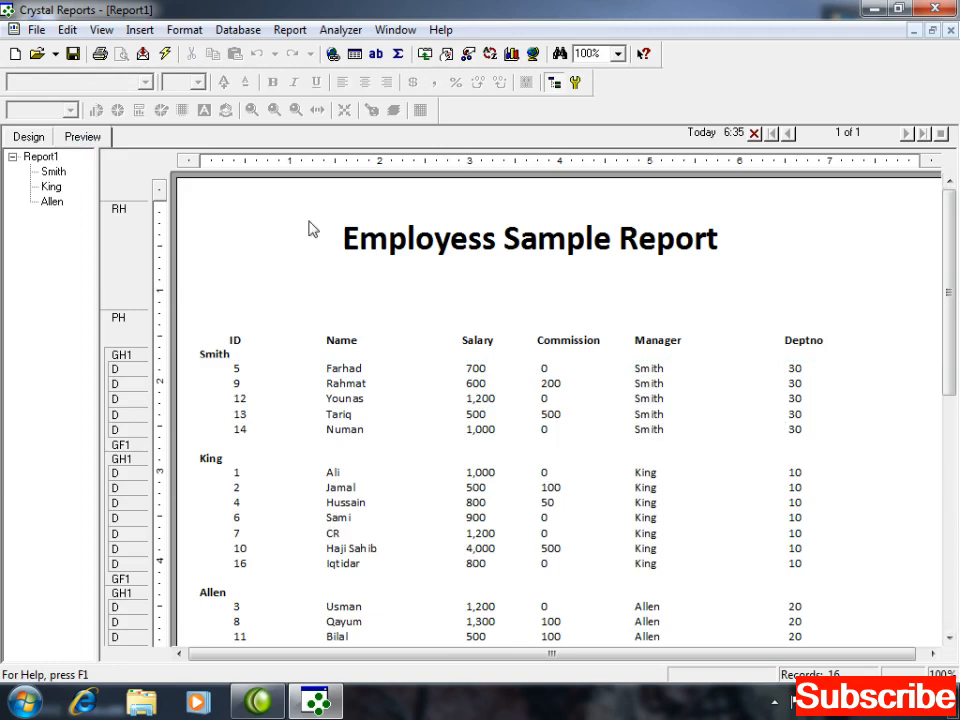
pyautogui.click(45, 137)
pyautogui.moveTo(268, 278); pyautogui.dragTo(268, 251)
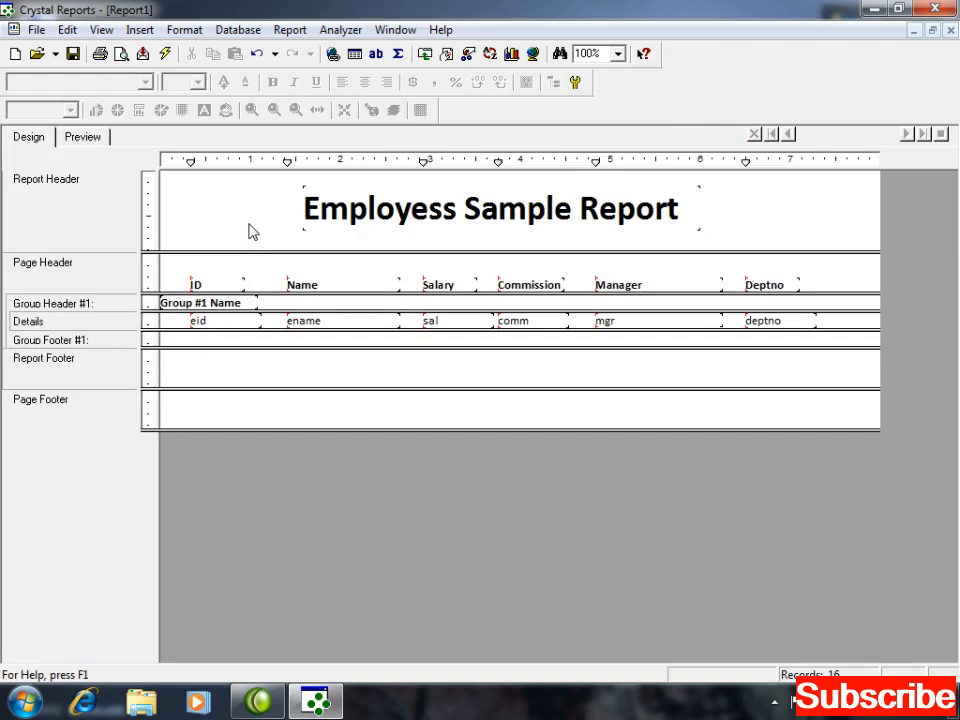
# Step: Draw a box of about 7.9 x 0.8 around the title in the Report Header
pyautogui.click(140, 30)
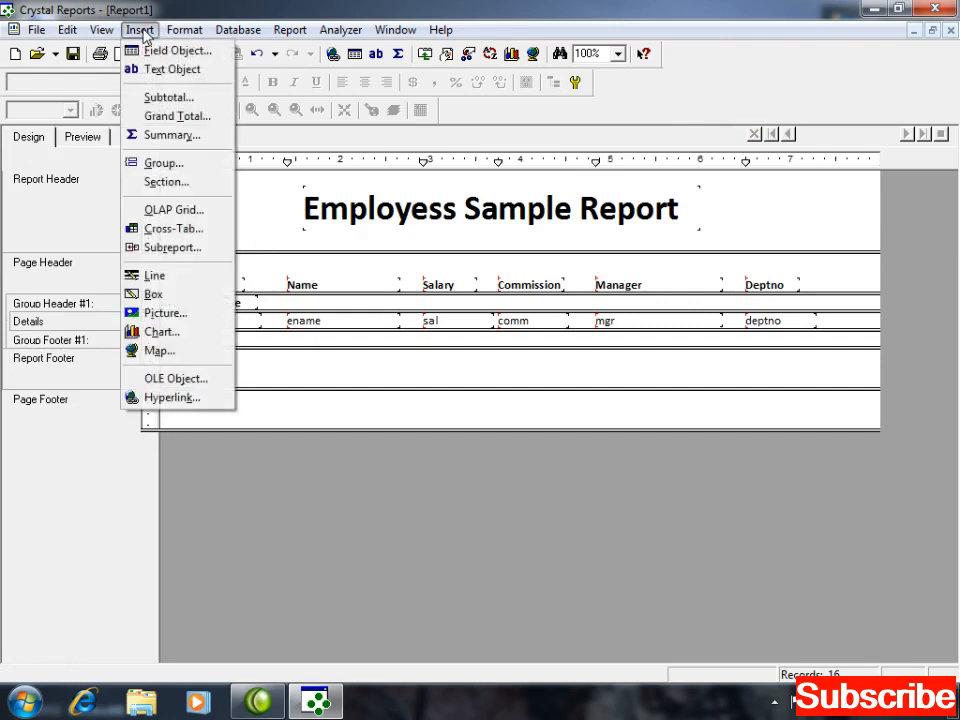
pyautogui.click(150, 298)
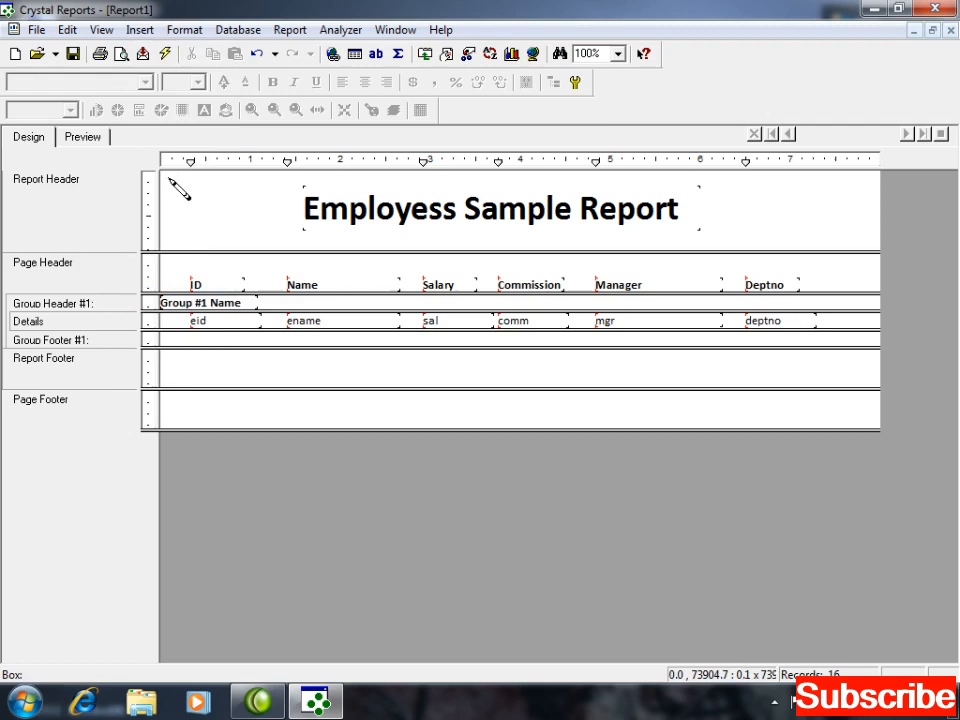
pyautogui.moveTo(162, 175)
pyautogui.mouseDown()
pyautogui.moveTo(242, 240)
pyautogui.moveTo(626, 238)
pyautogui.moveTo(877, 250)
pyautogui.mouseUp()
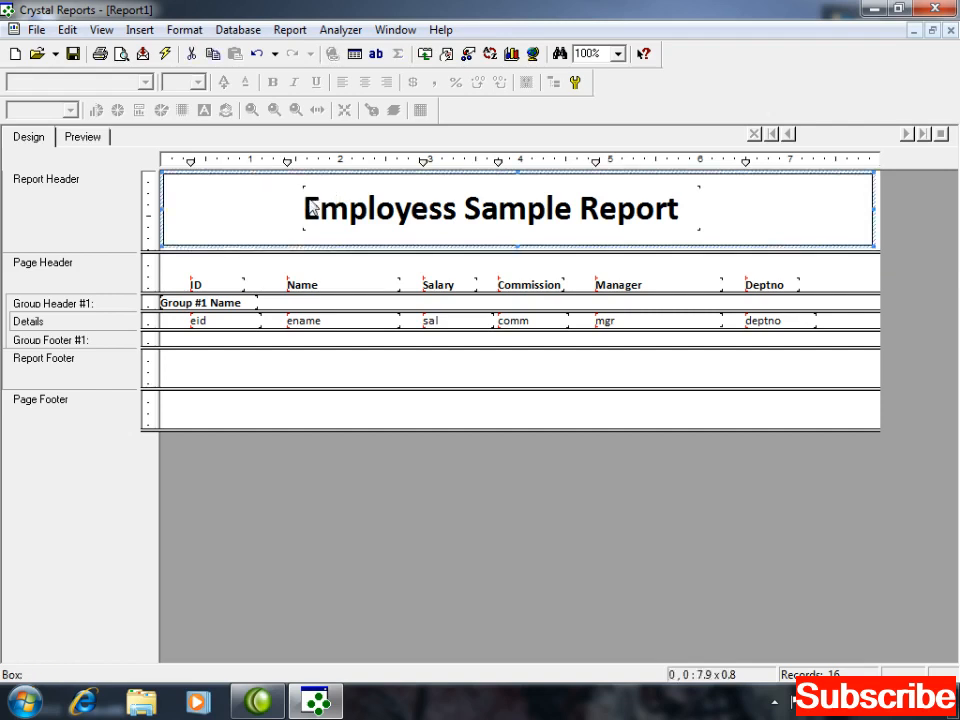
# Step: Align the title's box with the Report Header's upper-left corner at 0.0, 0.0, keeping it about 7.9 x 0.8
pyautogui.press('Up')
pyautogui.press('Right')
pyautogui.press('Left')
pyautogui.press('Left')
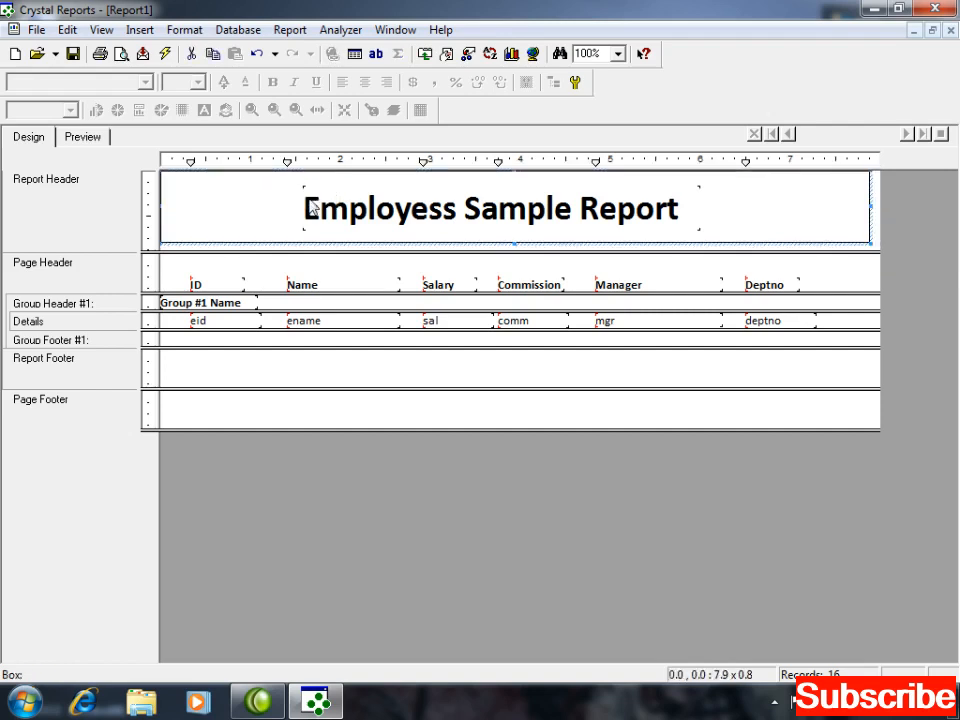
pyautogui.press('Down')
pyautogui.press('Up')
pyautogui.hotkey('shift', 'Right')
pyautogui.hotkey('shift', 'Left')
pyautogui.hotkey('shift', 'Up')
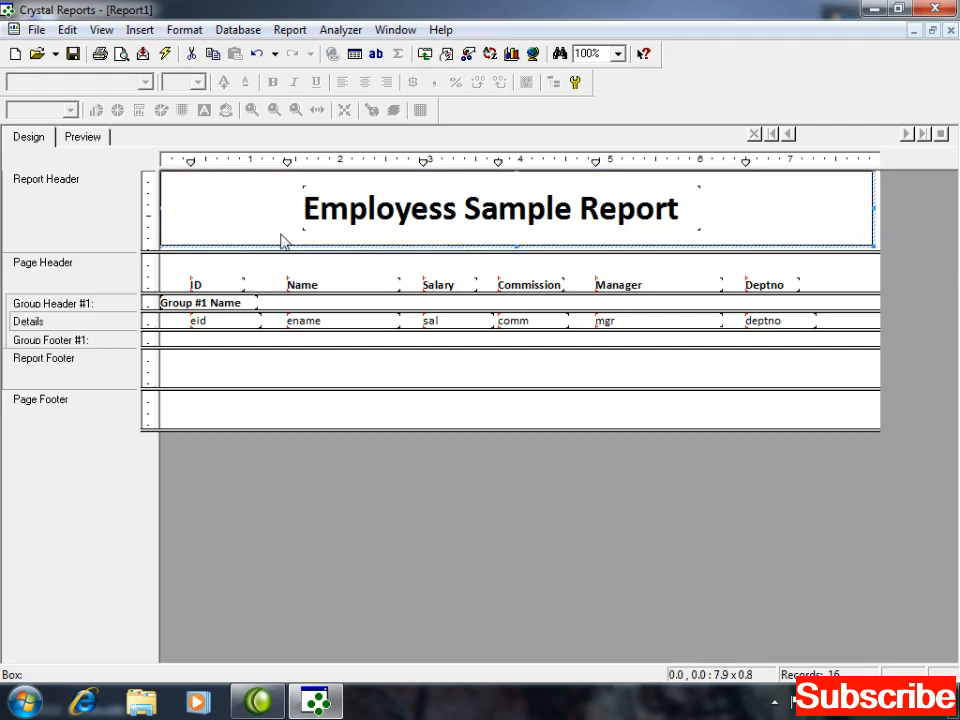
# Step: Nudge the title to a horizontal position of about 1.7 and extend the Report Header section below the box
pyautogui.click(470, 212)
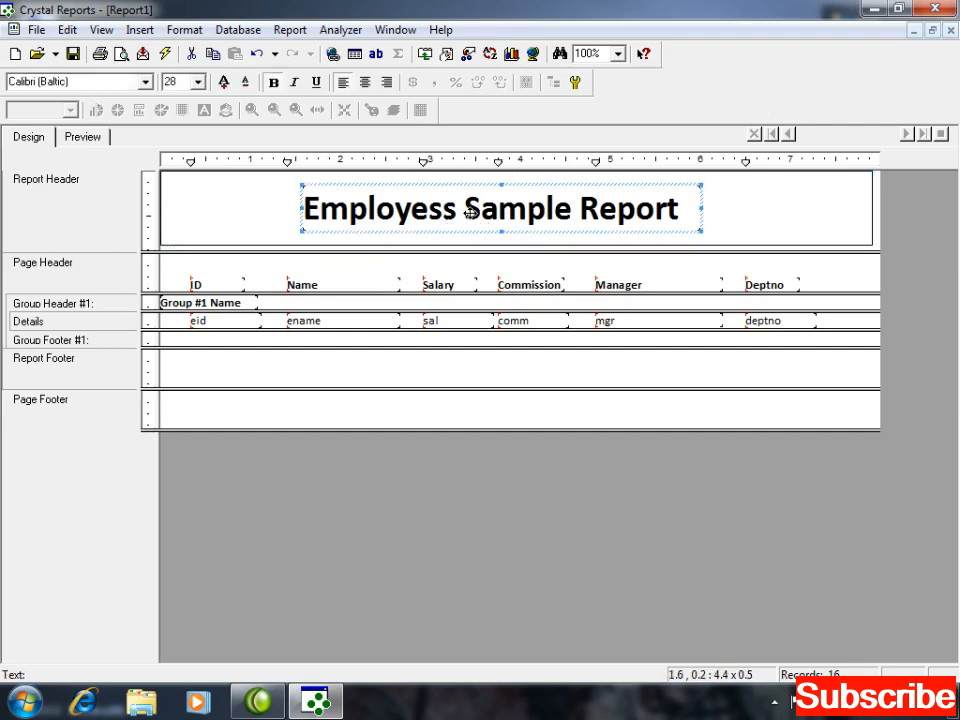
pyautogui.press('Right')
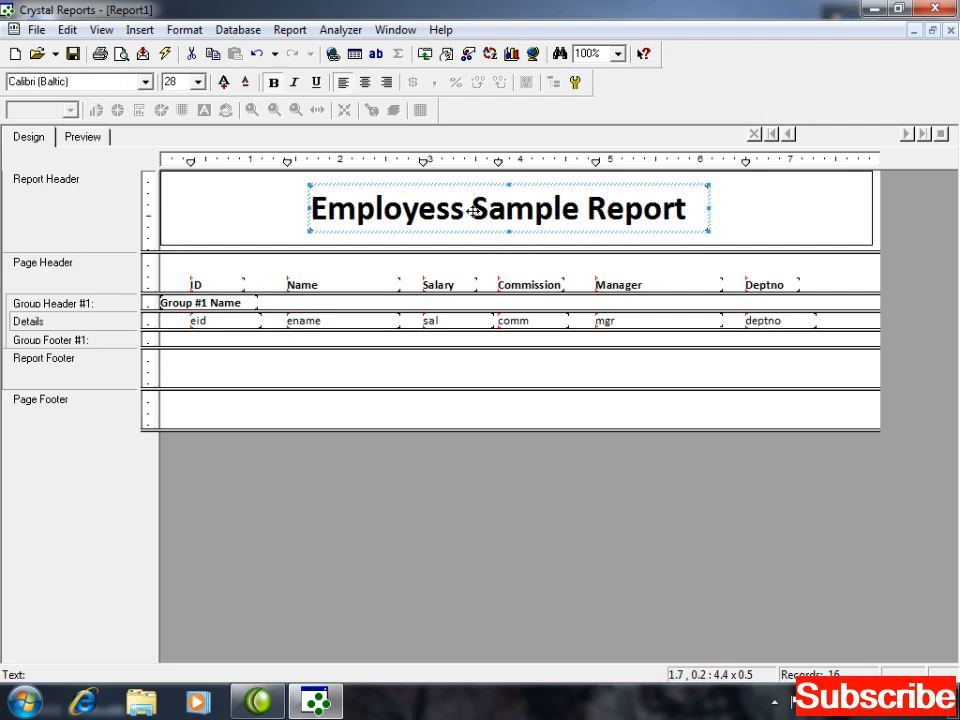
pyautogui.moveTo(543, 250); pyautogui.dragTo(542, 266)
pyautogui.click(525, 260)
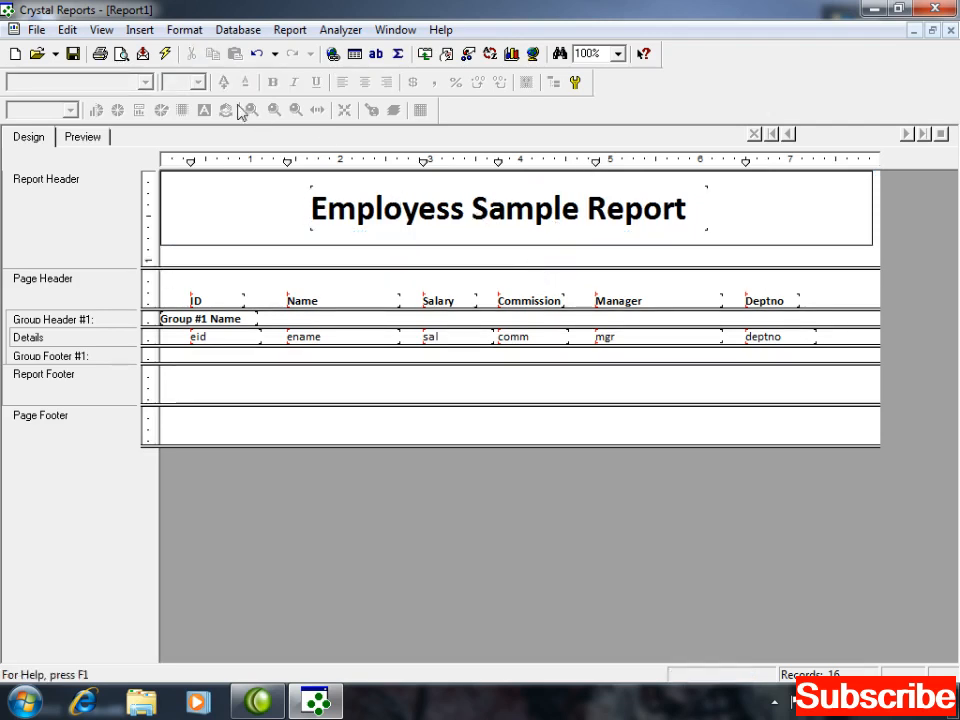
# Step: Try drawing a short horizontal line below the title's box in the Report Header, and delete it
pyautogui.click(137, 29)
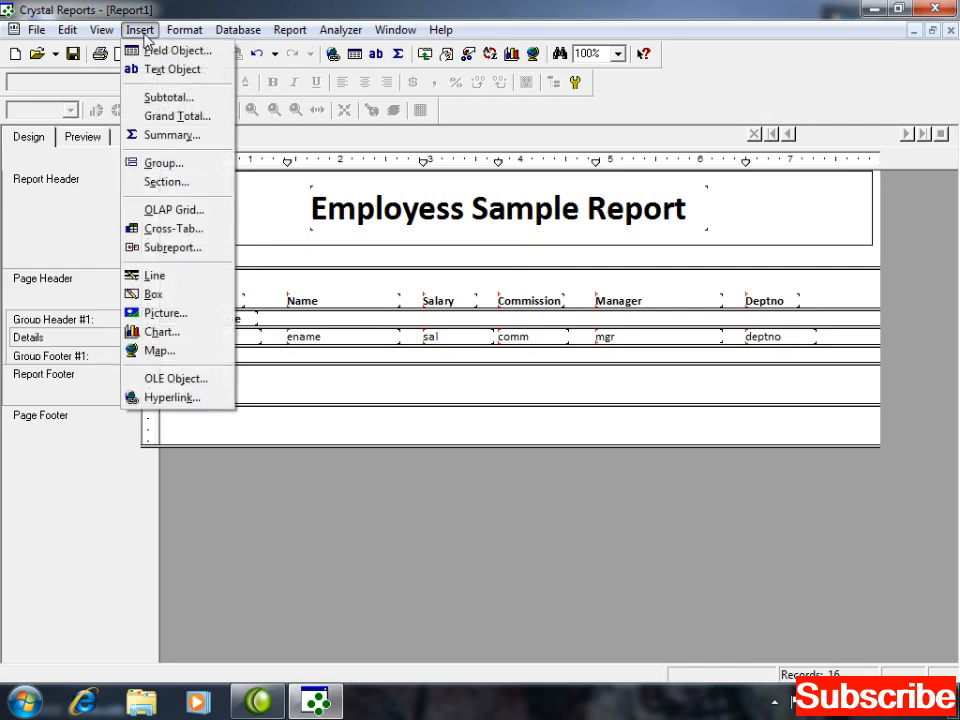
pyautogui.click(155, 275)
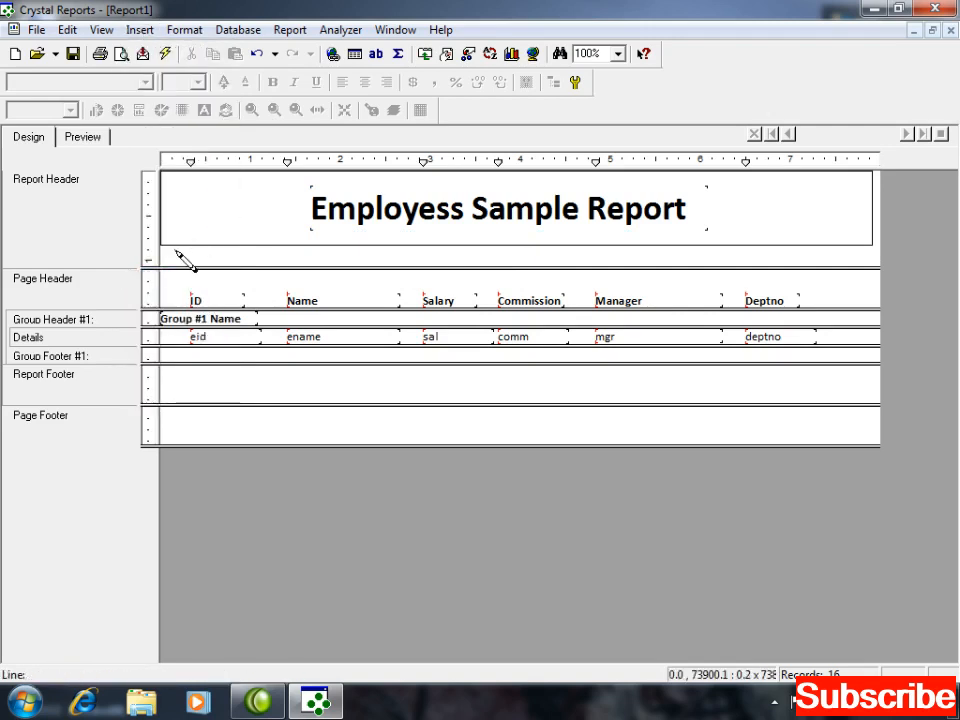
pyautogui.moveTo(168, 255); pyautogui.dragTo(193, 255)
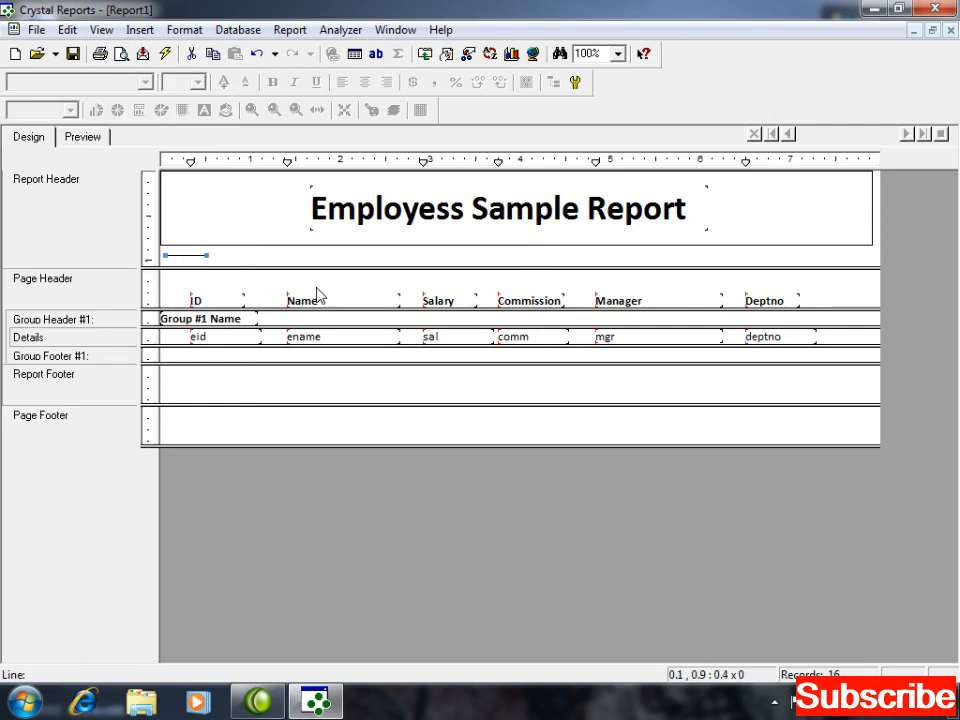
pyautogui.click(274, 261)
pyautogui.click(191, 256)
pyautogui.hotkey('shift', 'Left')
pyautogui.click(196, 258)
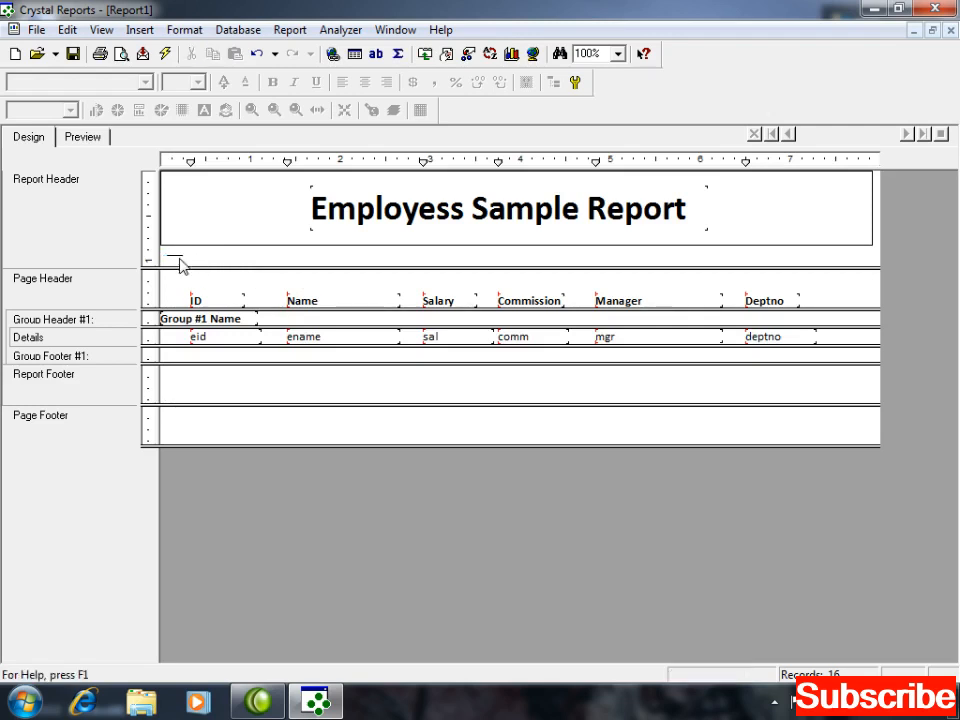
pyautogui.click(176, 256)
pyautogui.press('Delete')
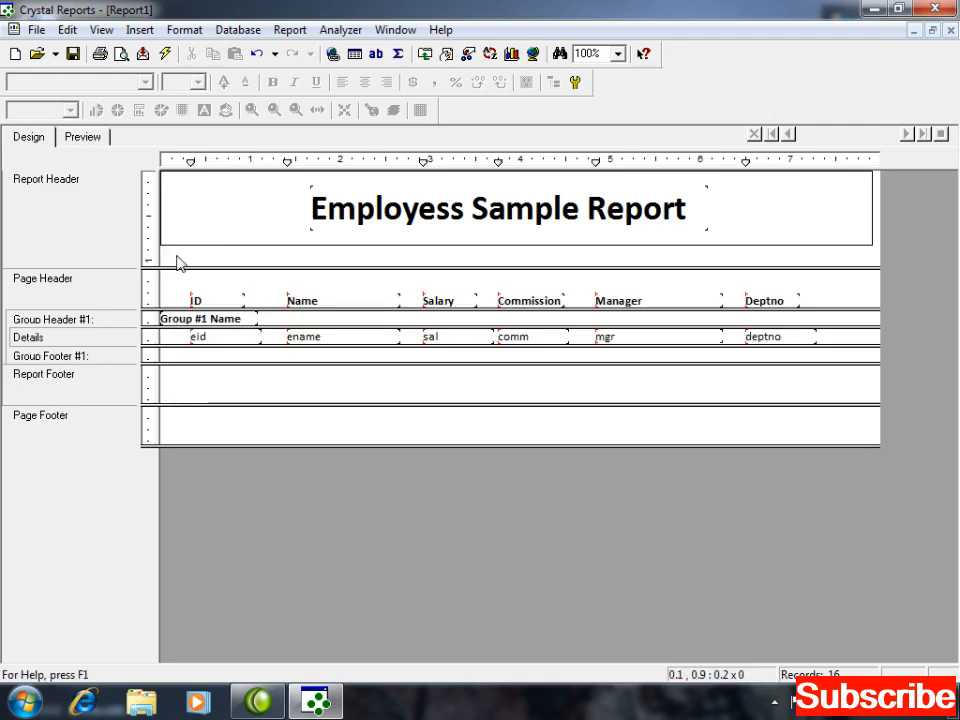
# Step: Draw a horizontal line about 7.9 long just beneath the title's box, and shorten the Report Header section to just below it
pyautogui.click(139, 30)
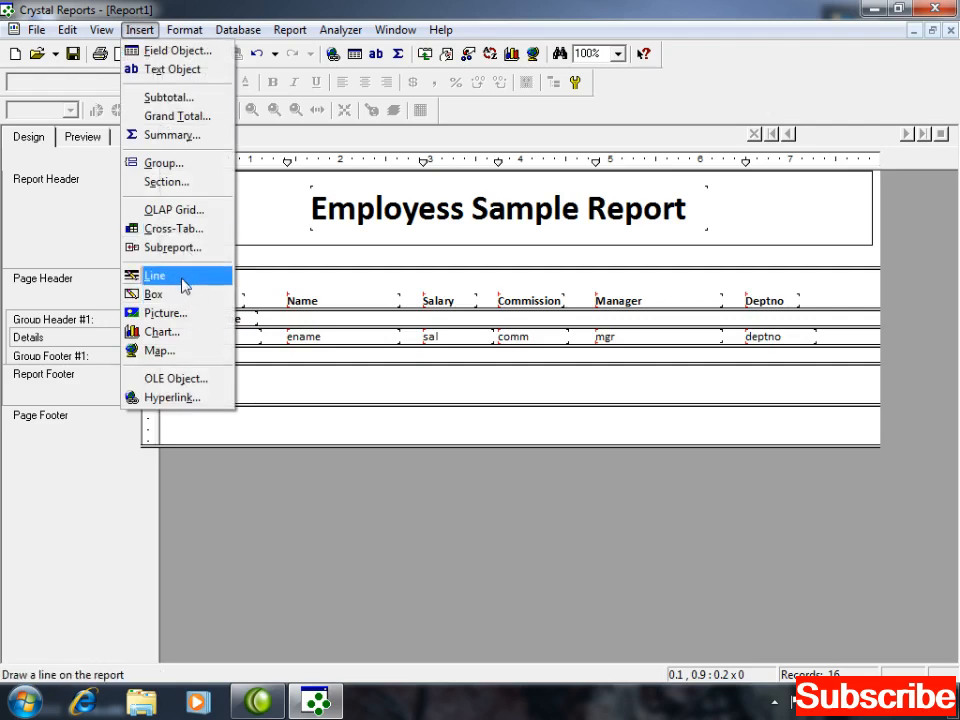
pyautogui.click(184, 277)
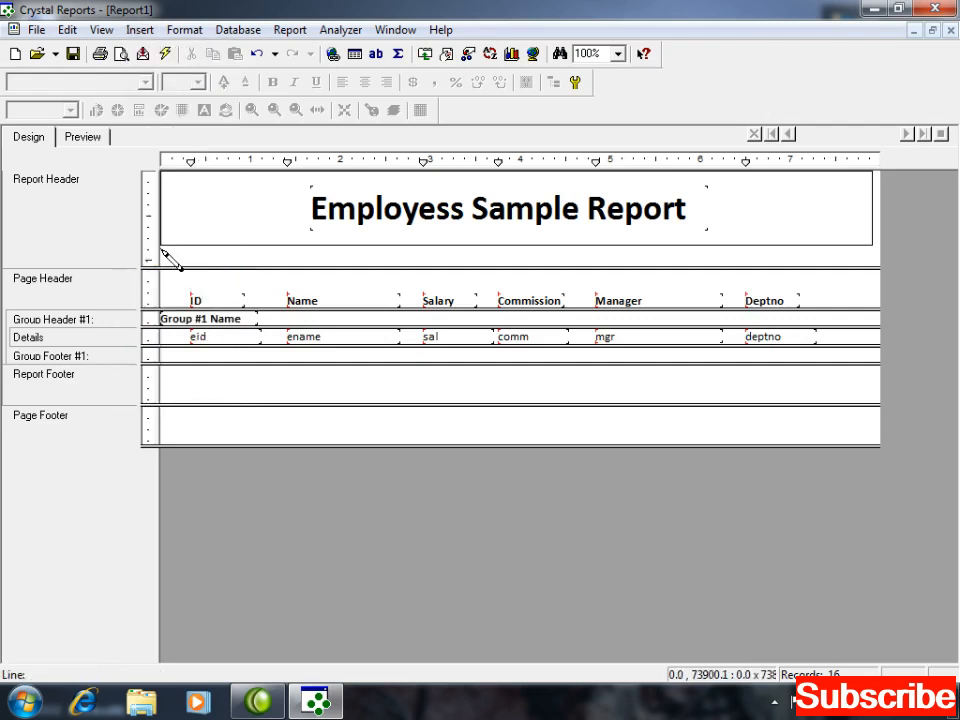
pyautogui.moveTo(165, 254)
pyautogui.mouseDown()
pyautogui.moveTo(345, 268)
pyautogui.moveTo(640, 268)
pyautogui.moveTo(822, 242)
pyautogui.moveTo(874, 258)
pyautogui.mouseUp()
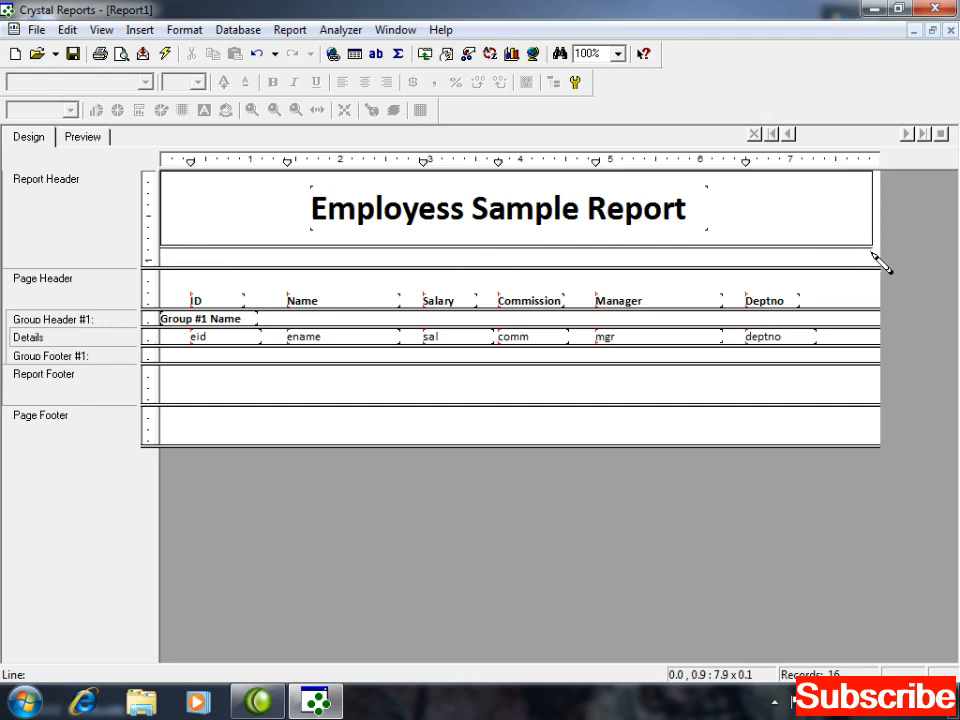
pyautogui.moveTo(791, 266); pyautogui.dragTo(785, 238)
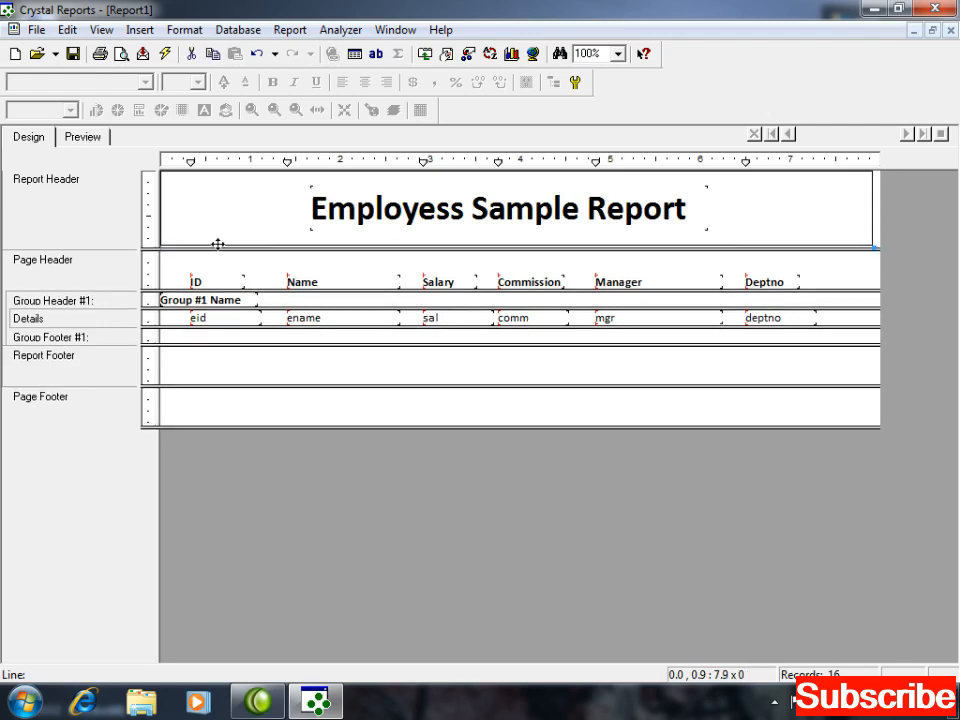
pyautogui.click(180, 273)
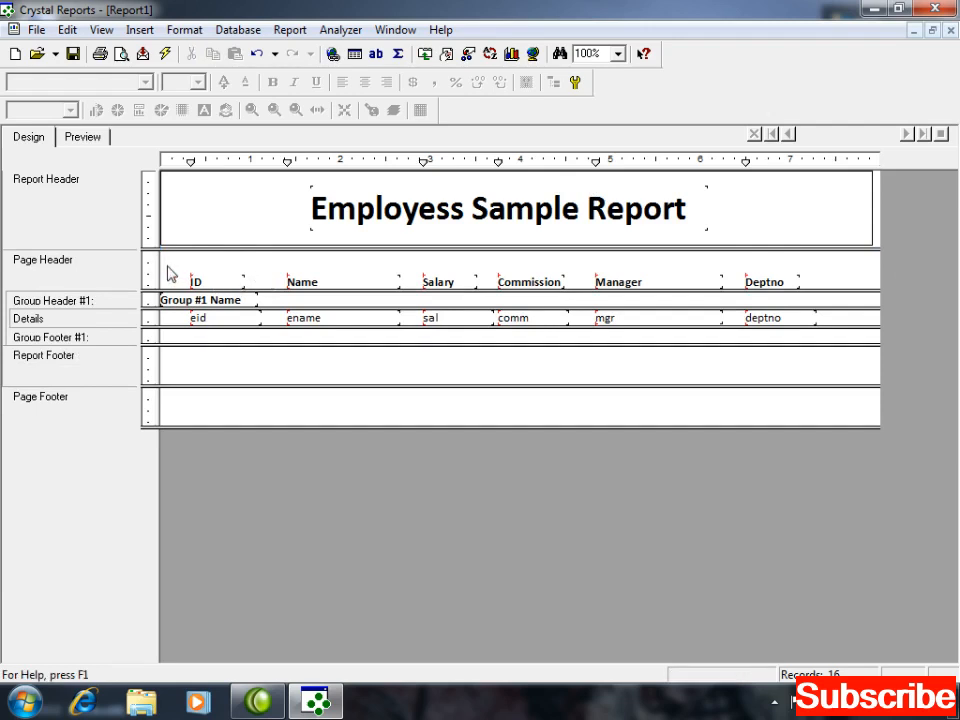
# Step: Cut the six column headings from the Page Header and draw a box of about 7.9 x 0.4 across that section
pyautogui.moveTo(177, 265); pyautogui.dragTo(803, 291)
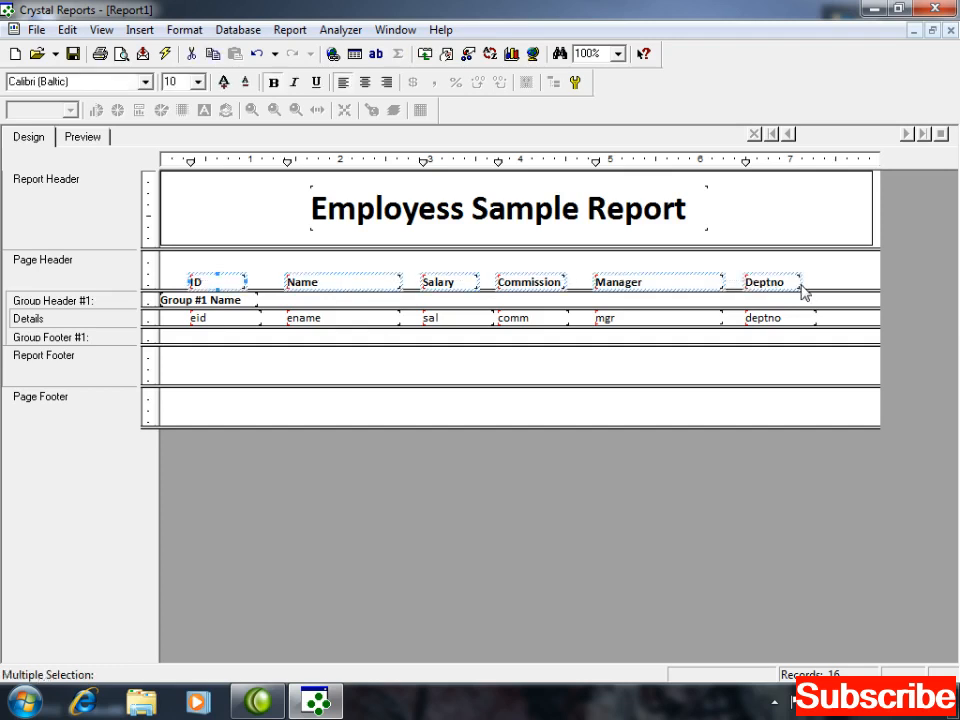
pyautogui.press('Delete')
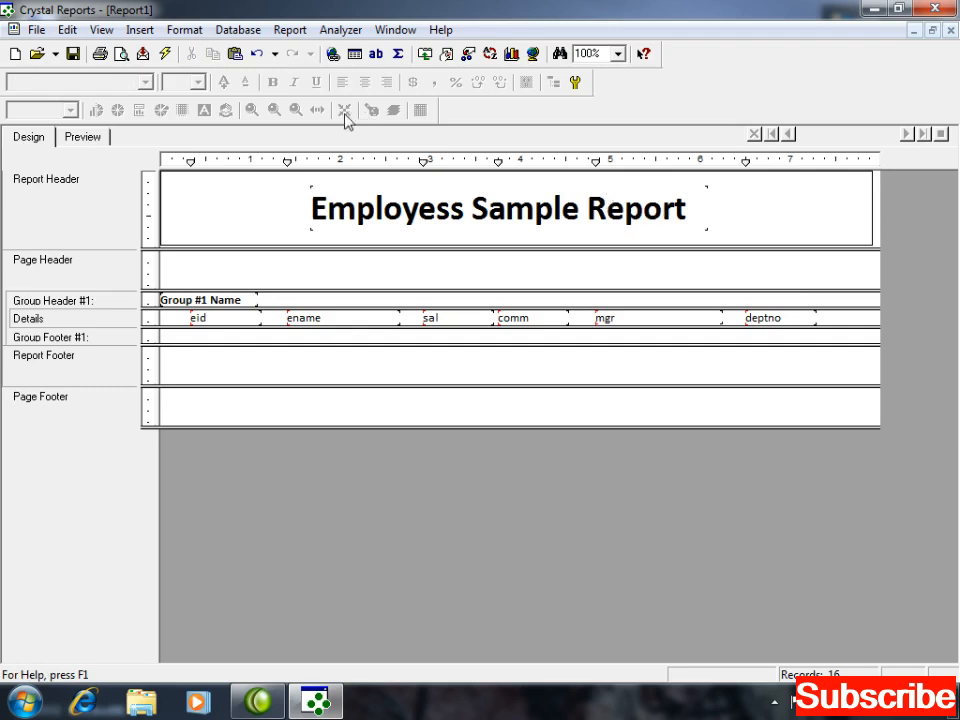
pyautogui.click(153, 33)
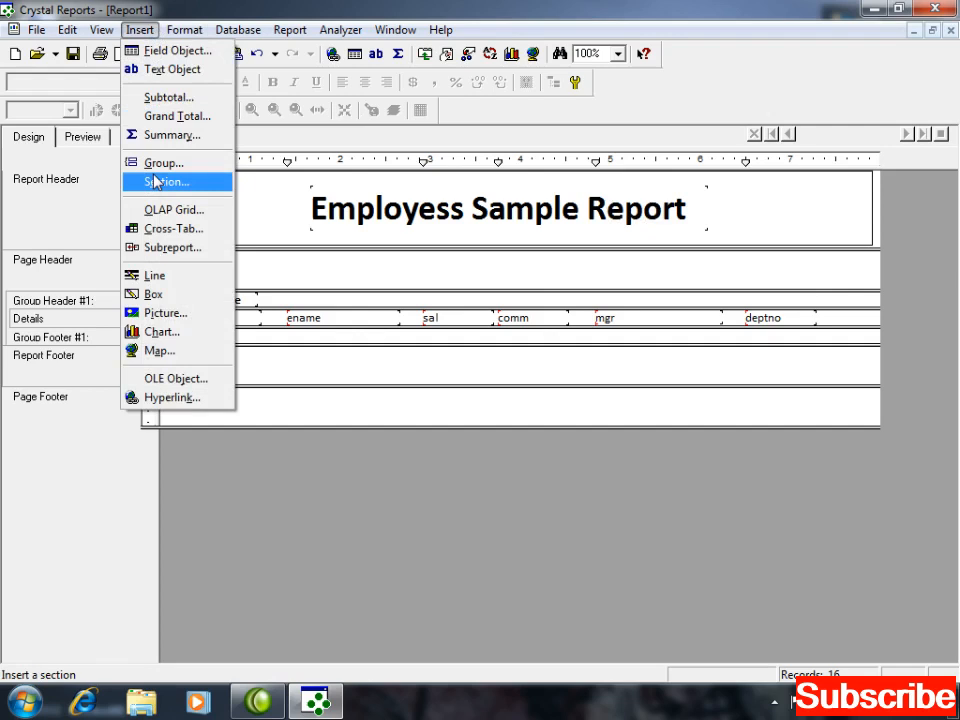
pyautogui.click(153, 293)
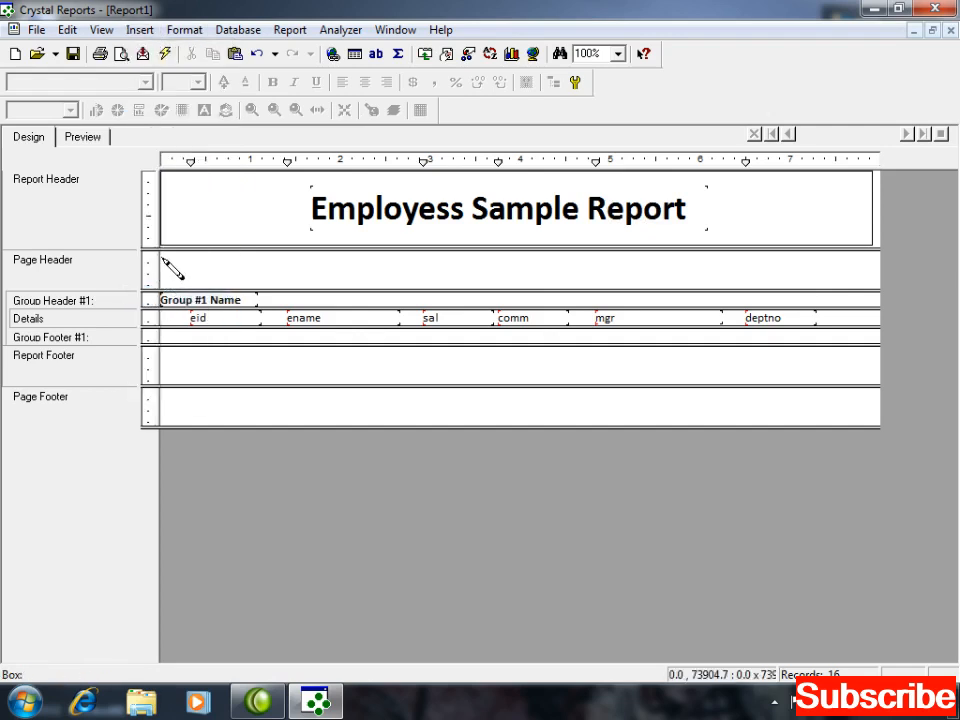
pyautogui.moveTo(162, 258); pyautogui.dragTo(866, 298)
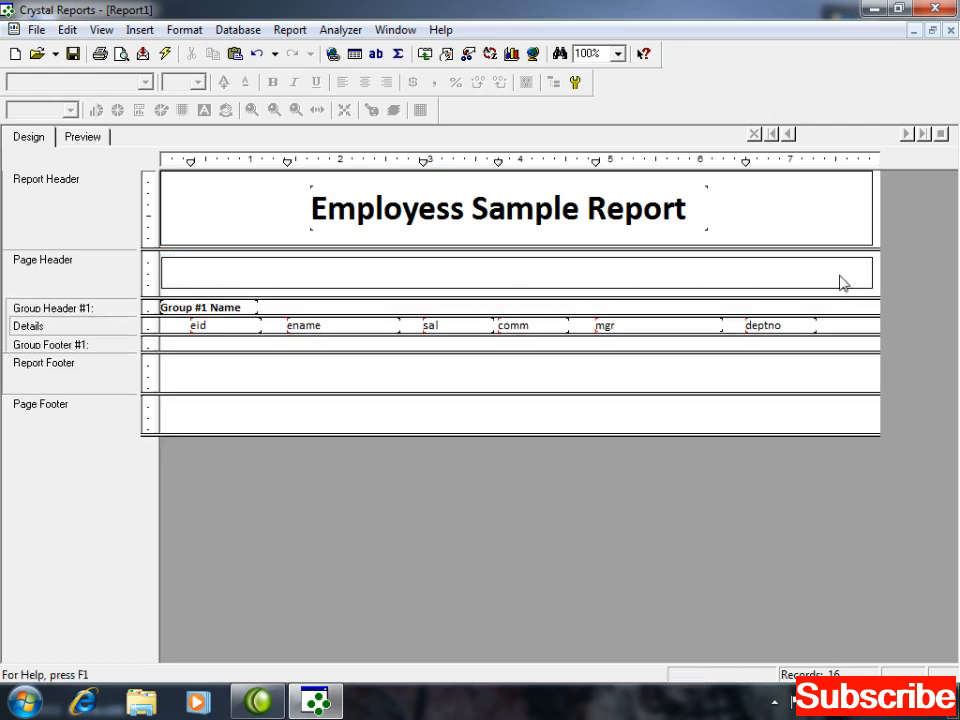
# Step: Paste the column headings inside the Page Header box, starting at about 0.3, 1.1, and preview the report
pyautogui.hotkey('ctrl', 'v')
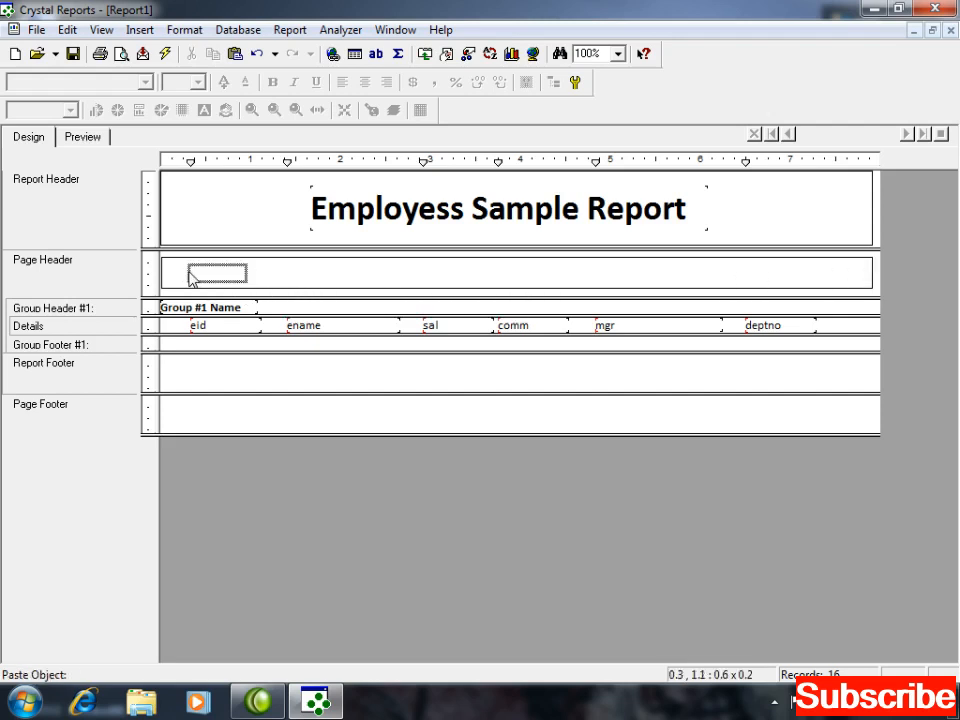
pyautogui.click(191, 277)
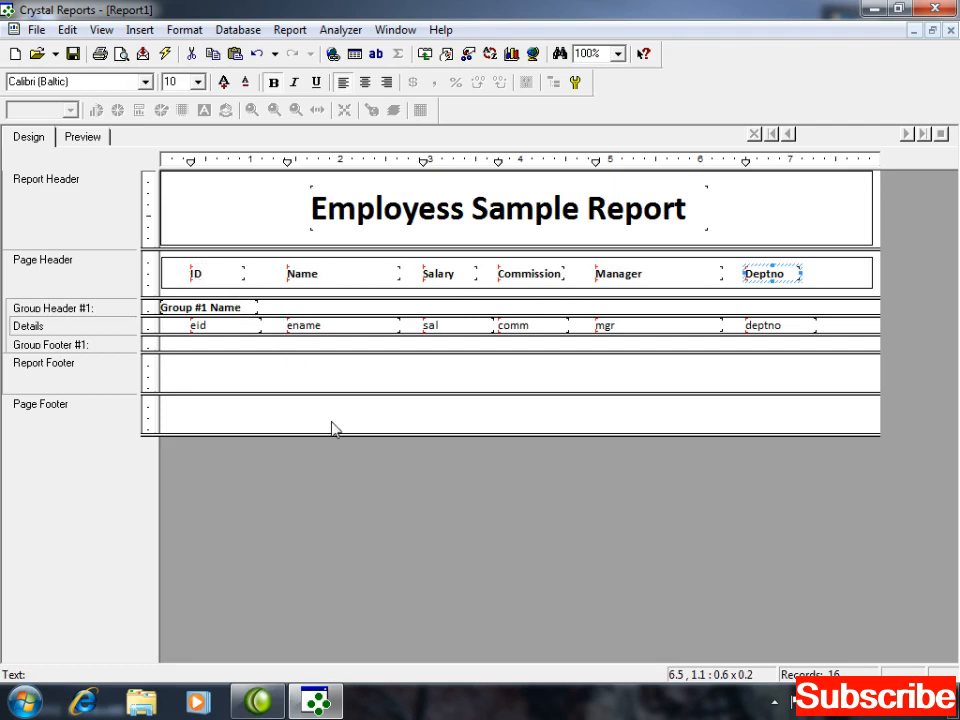
pyautogui.click(179, 275)
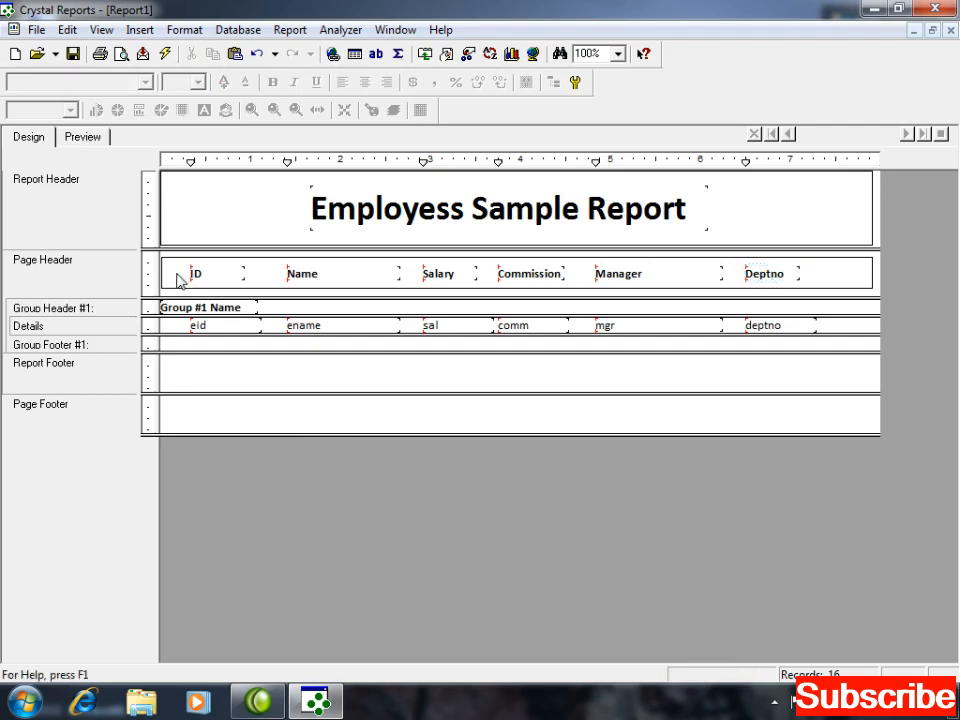
pyautogui.click(84, 142)
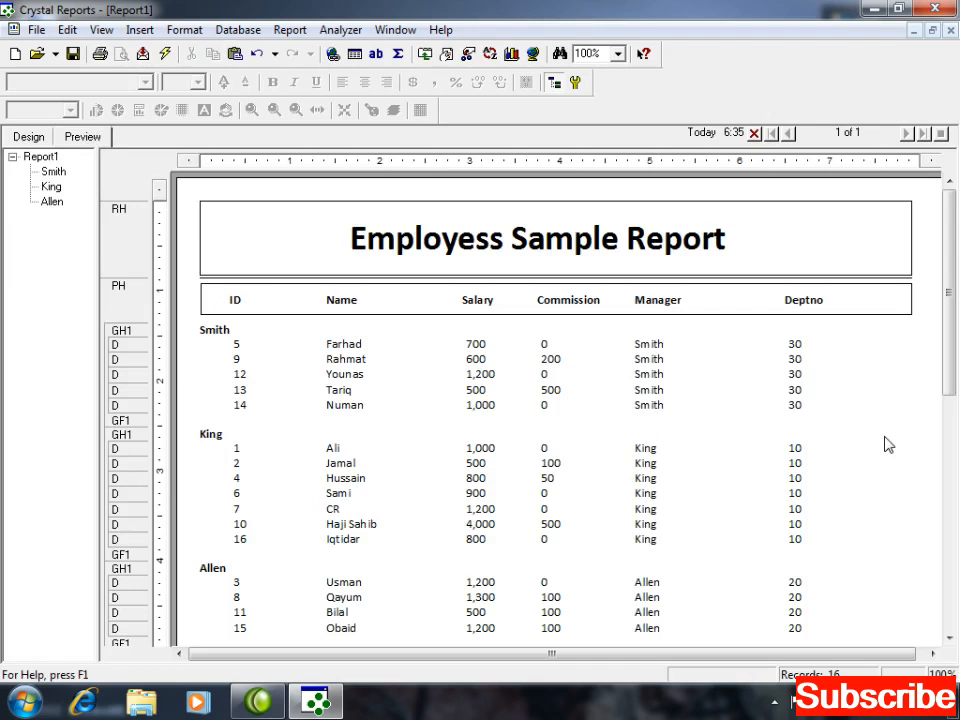
# Step: Set the font color of the Group #1 Name field to Blue in the design and preview the report
pyautogui.click(30, 137)
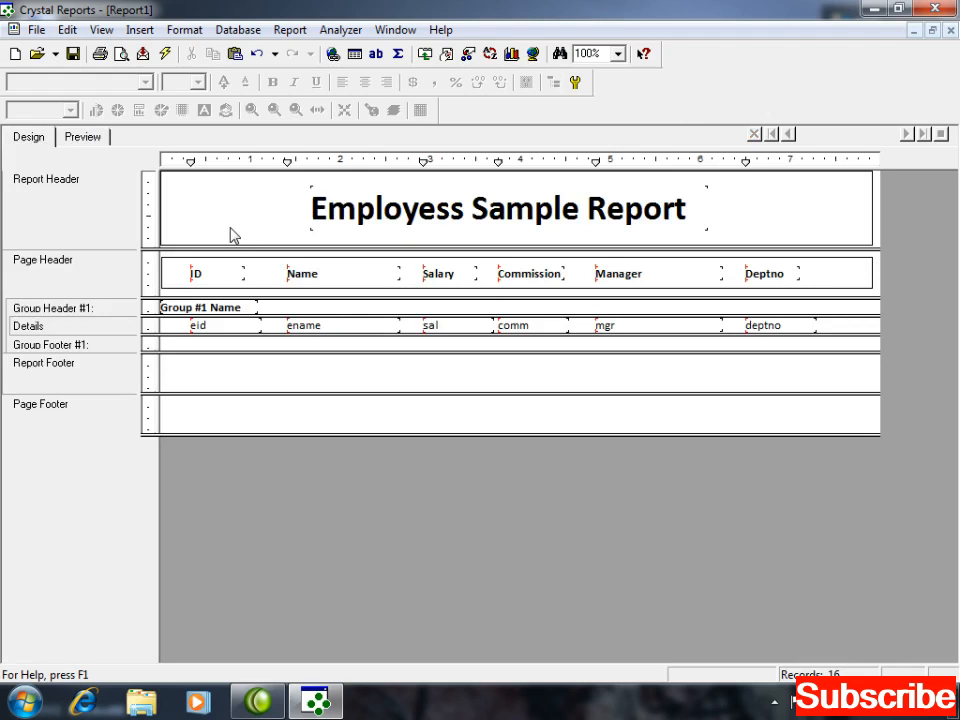
pyautogui.click(195, 307)
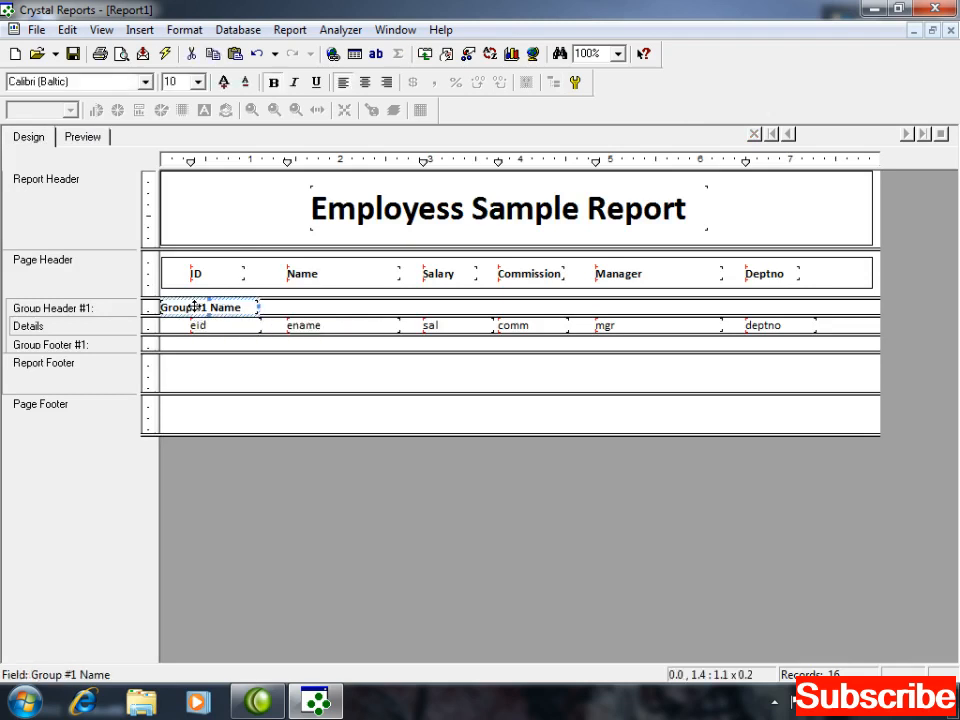
pyautogui.rightClick(195, 308)
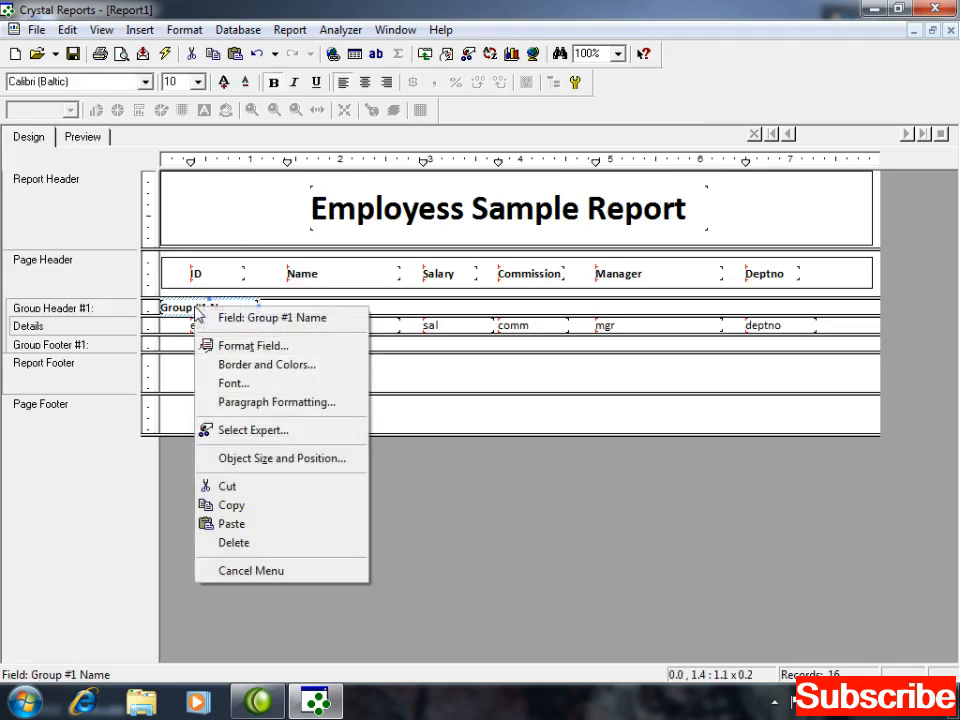
pyautogui.click(233, 350)
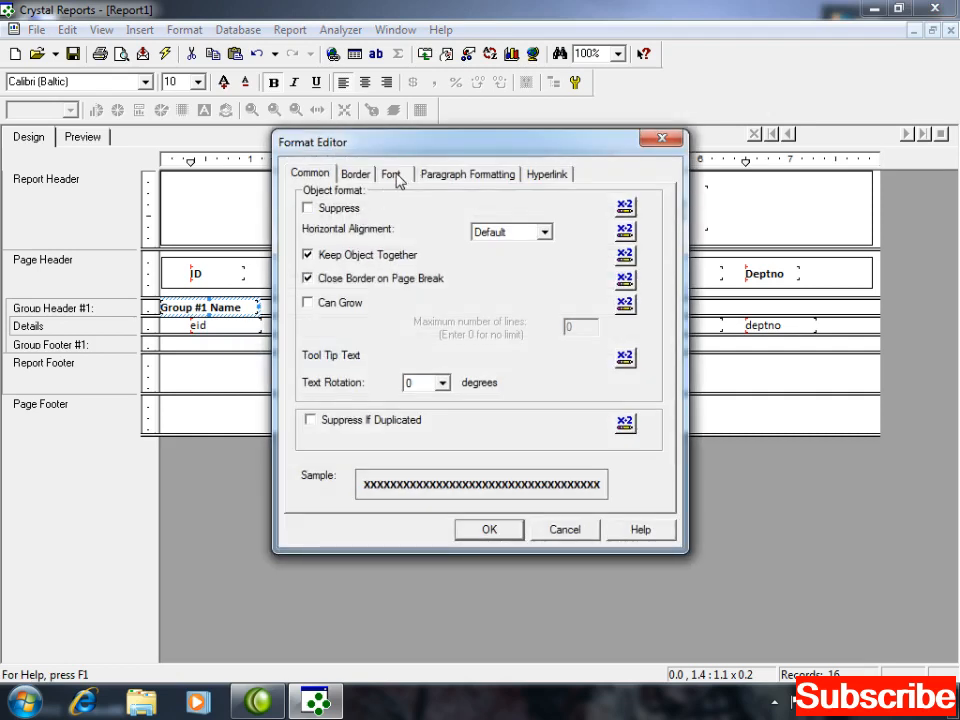
pyautogui.click(392, 176)
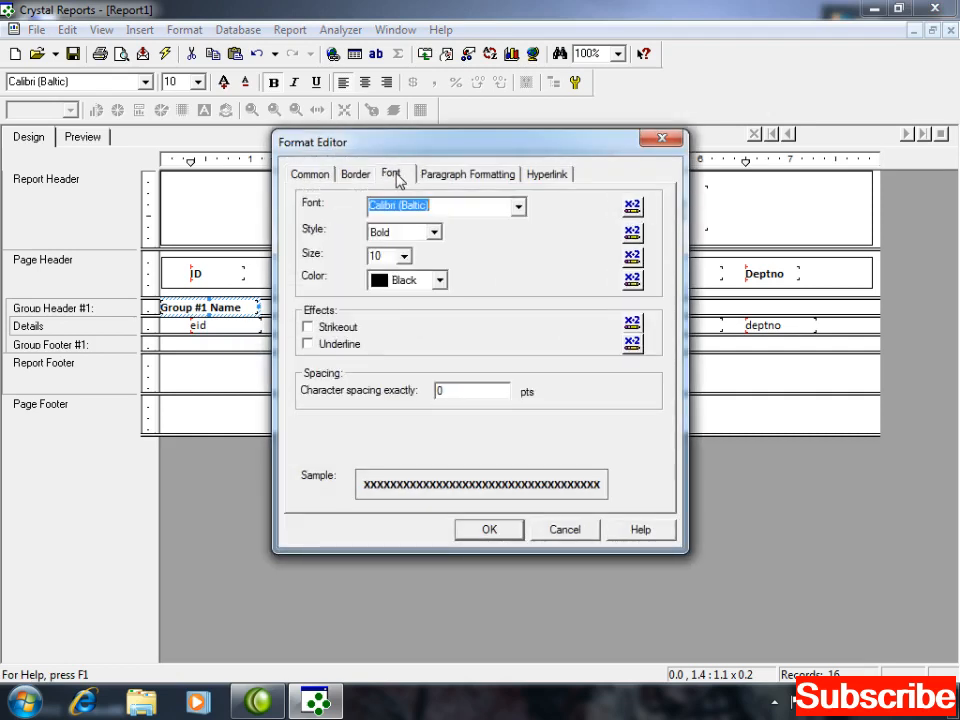
pyautogui.click(439, 280)
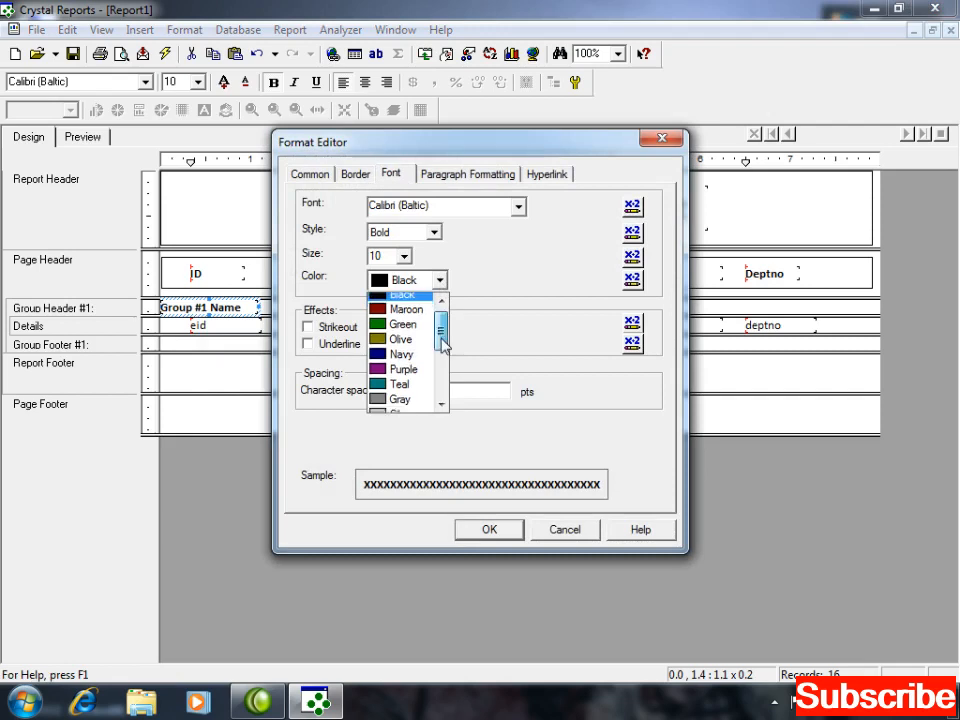
pyautogui.moveTo(441, 338); pyautogui.dragTo(443, 378)
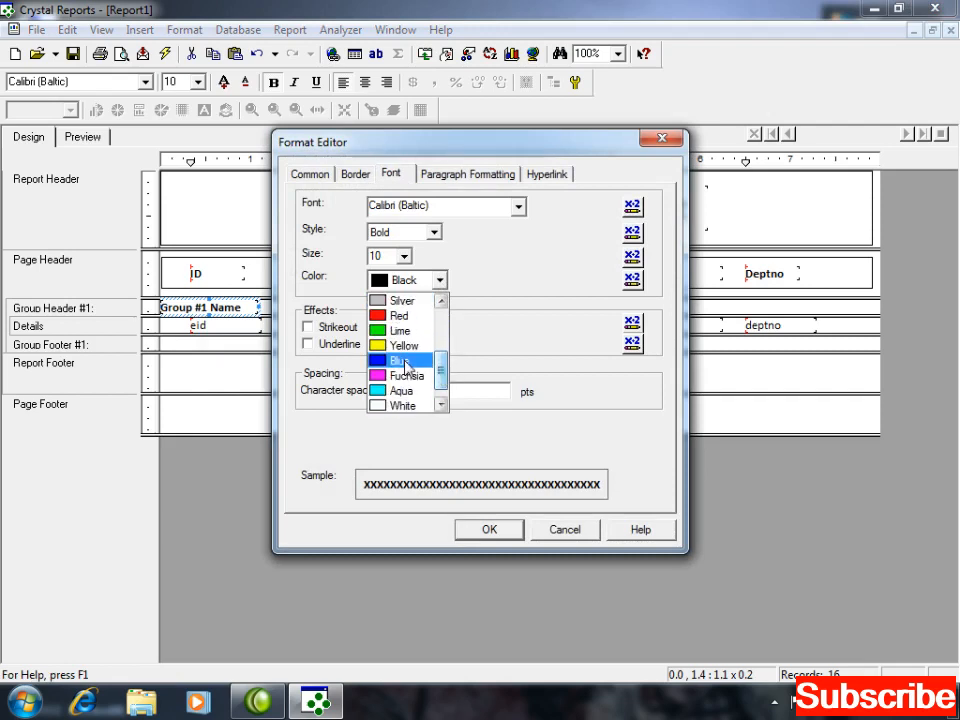
pyautogui.click(422, 360)
pyautogui.click(482, 529)
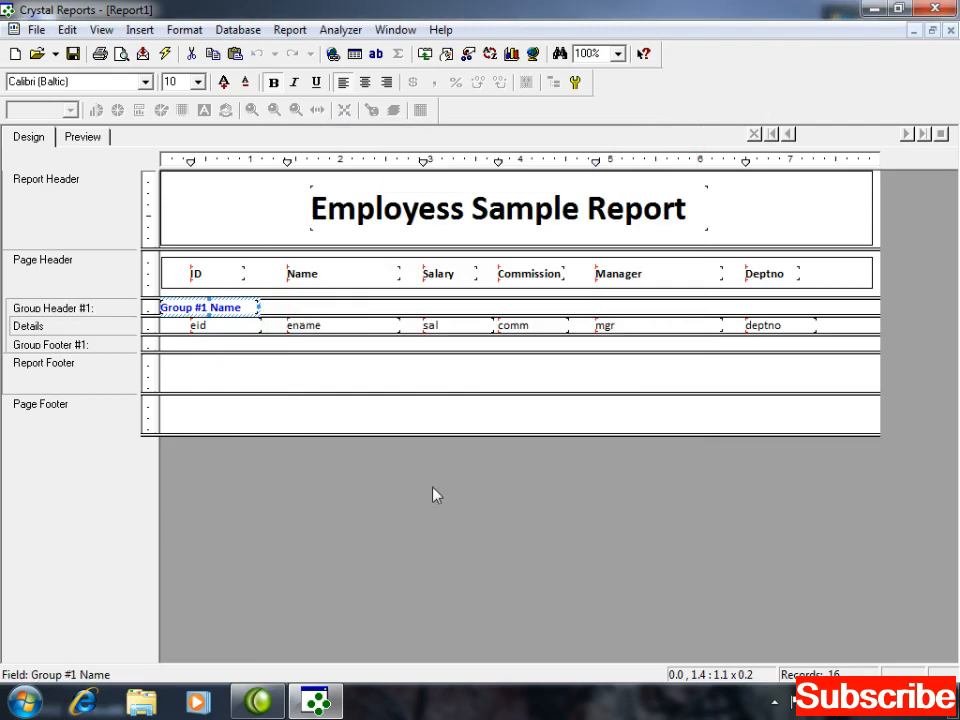
pyautogui.click(82, 138)
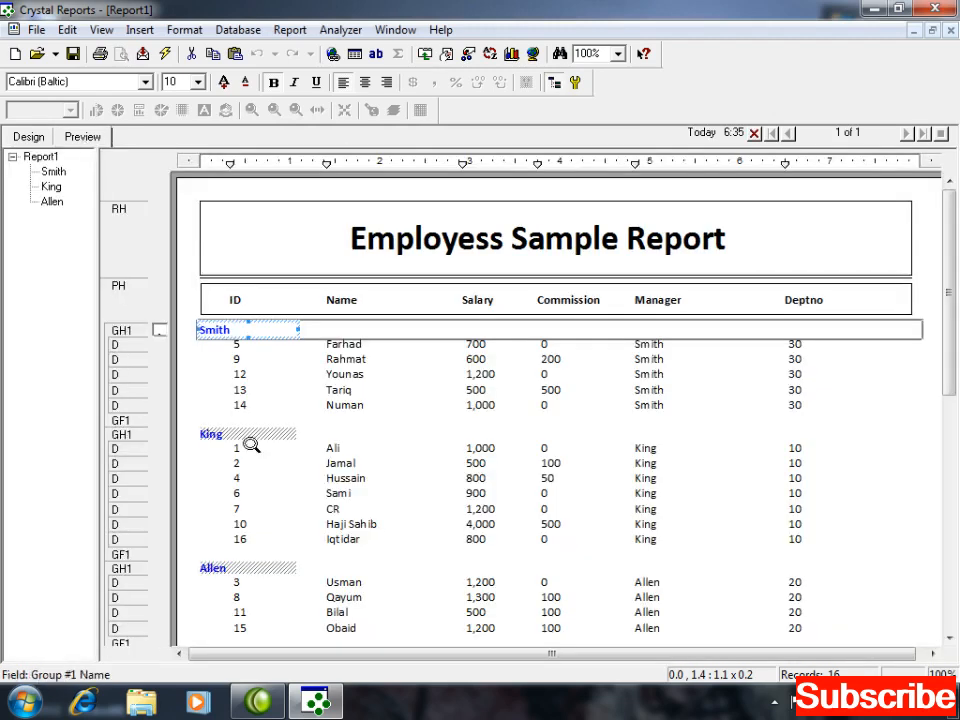
pyautogui.click(402, 448)
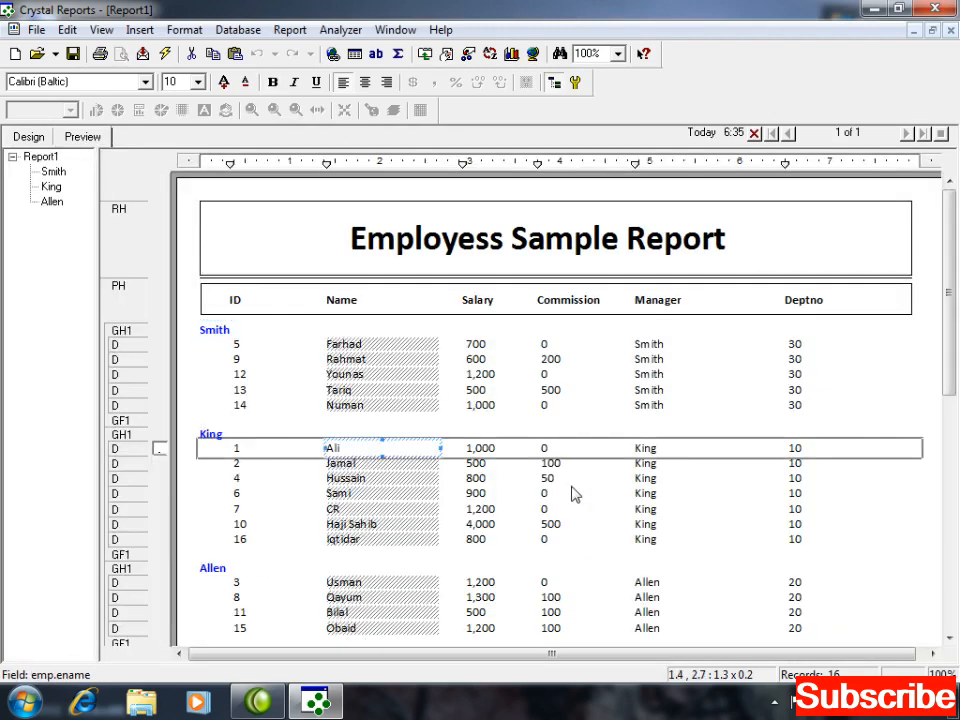
pyautogui.click(928, 399)
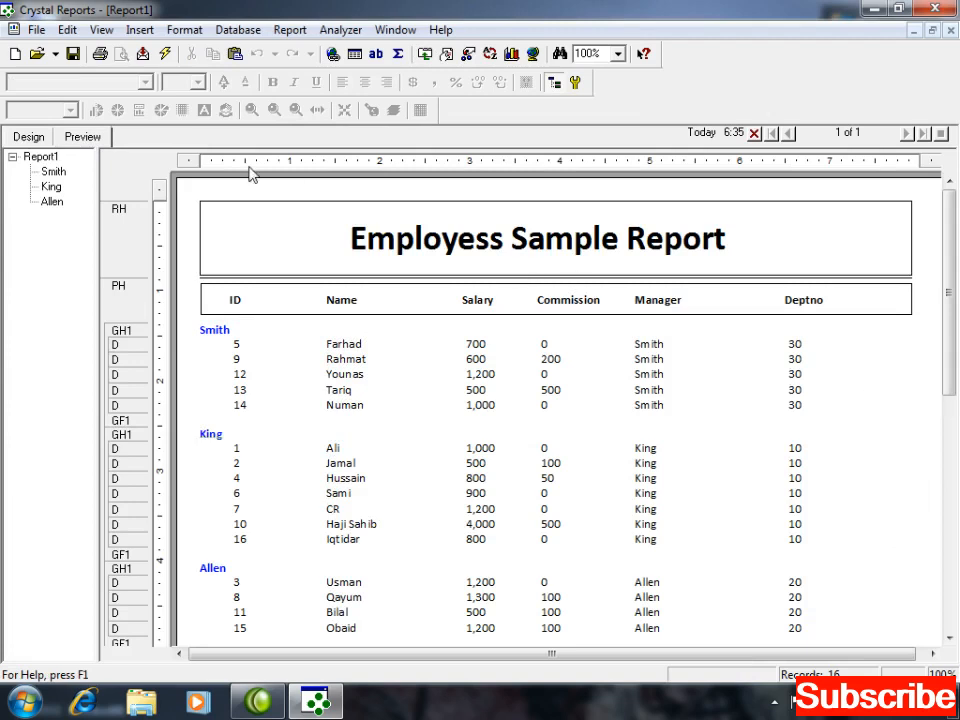
# Step: Fill the box around the column headings in the Page Header with Silver in the report design
pyautogui.click(30, 137)
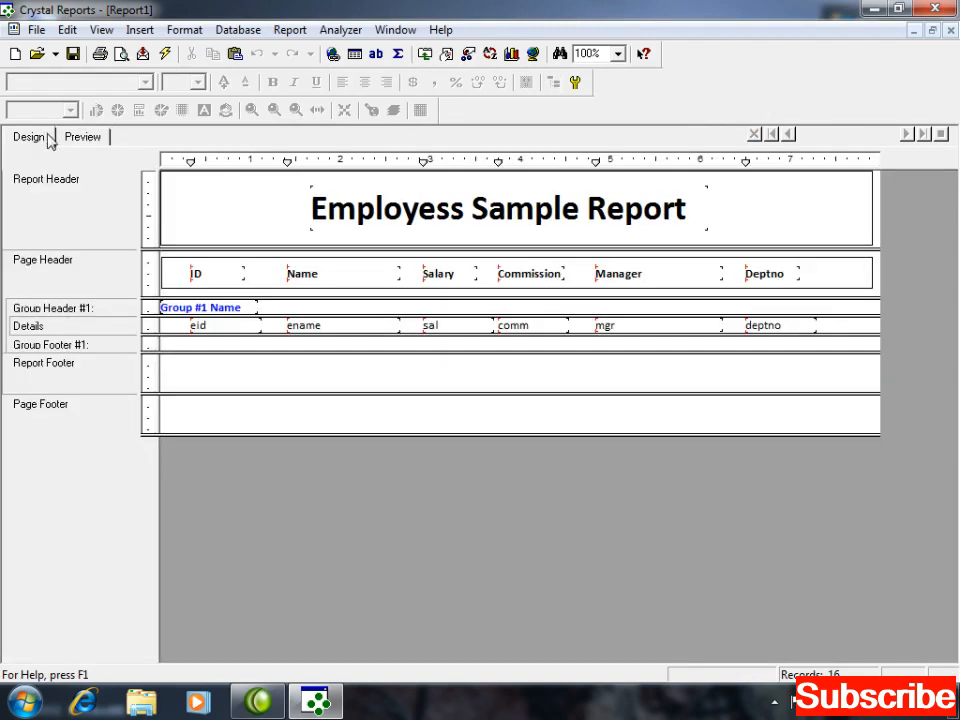
pyautogui.click(174, 258)
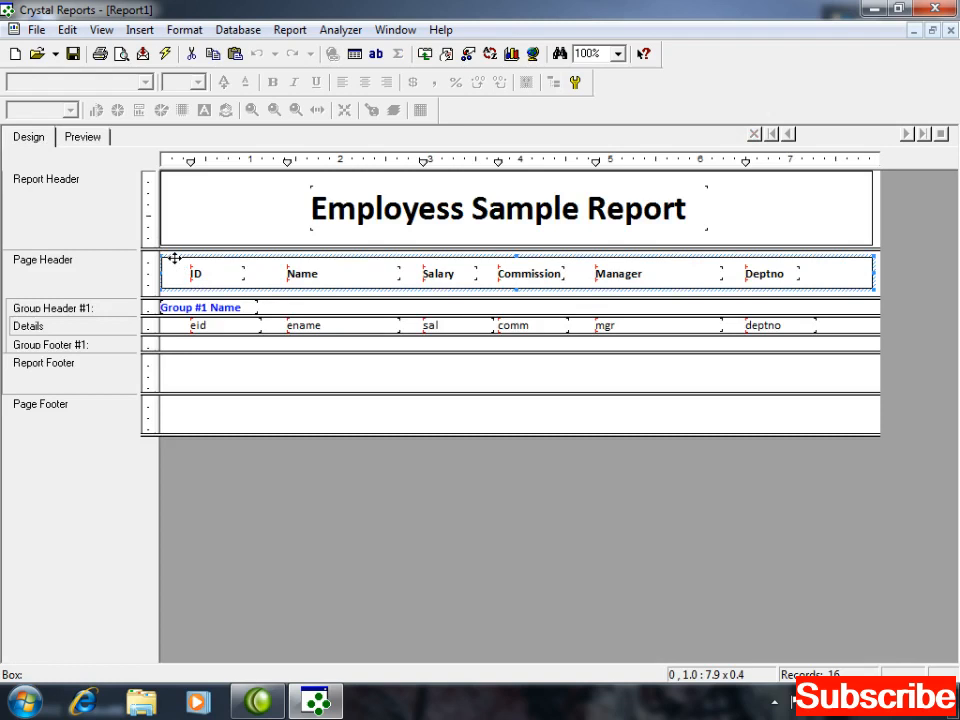
pyautogui.rightClick(174, 258)
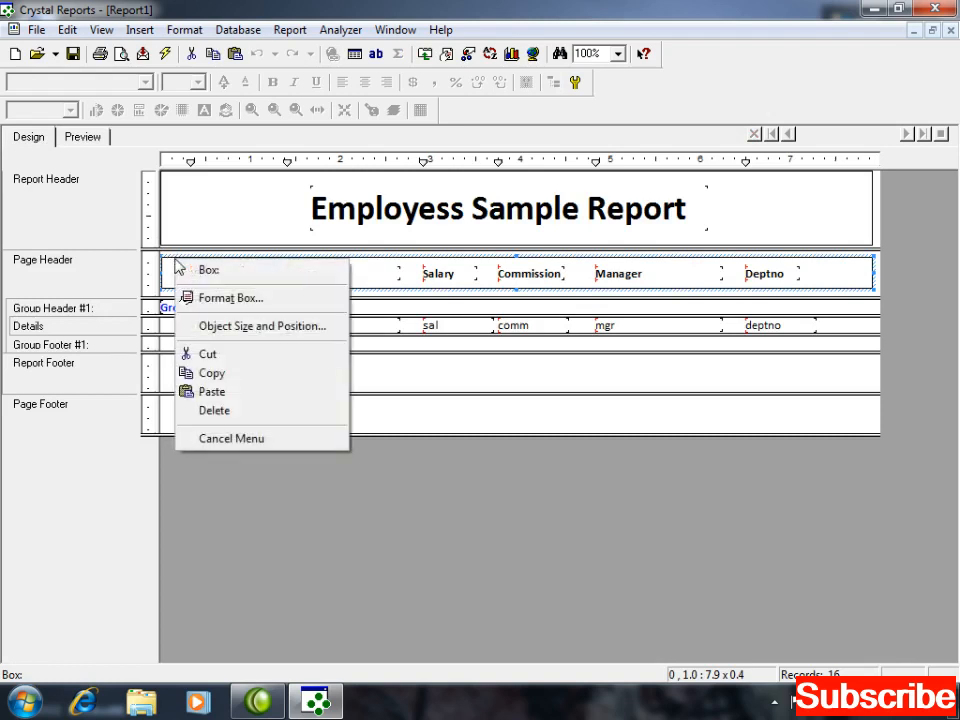
pyautogui.click(240, 308)
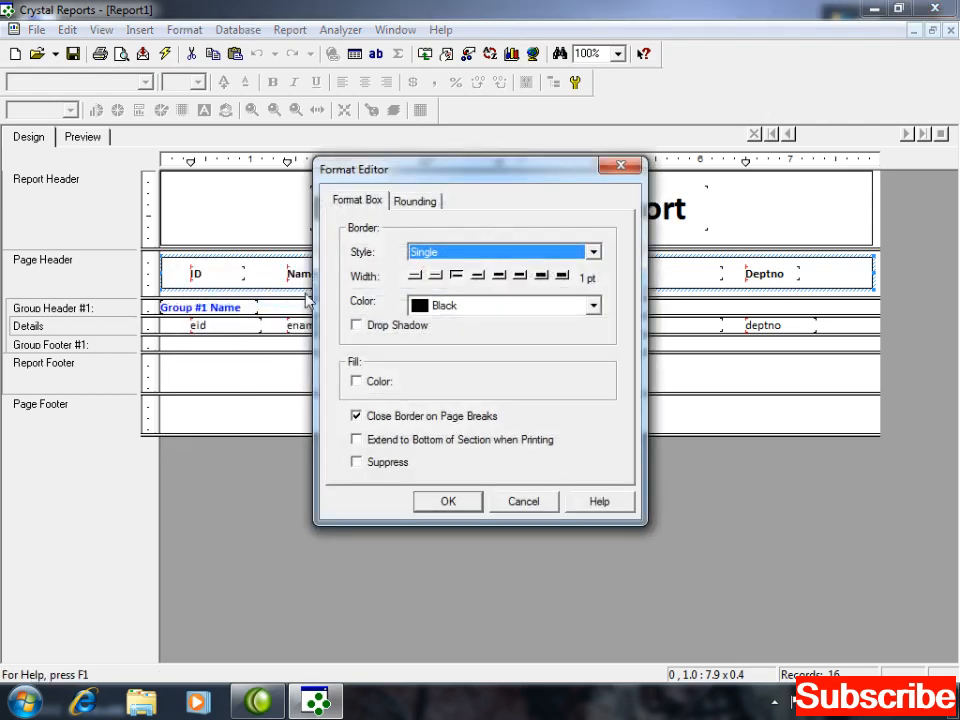
pyautogui.click(357, 382)
pyautogui.click(357, 382)
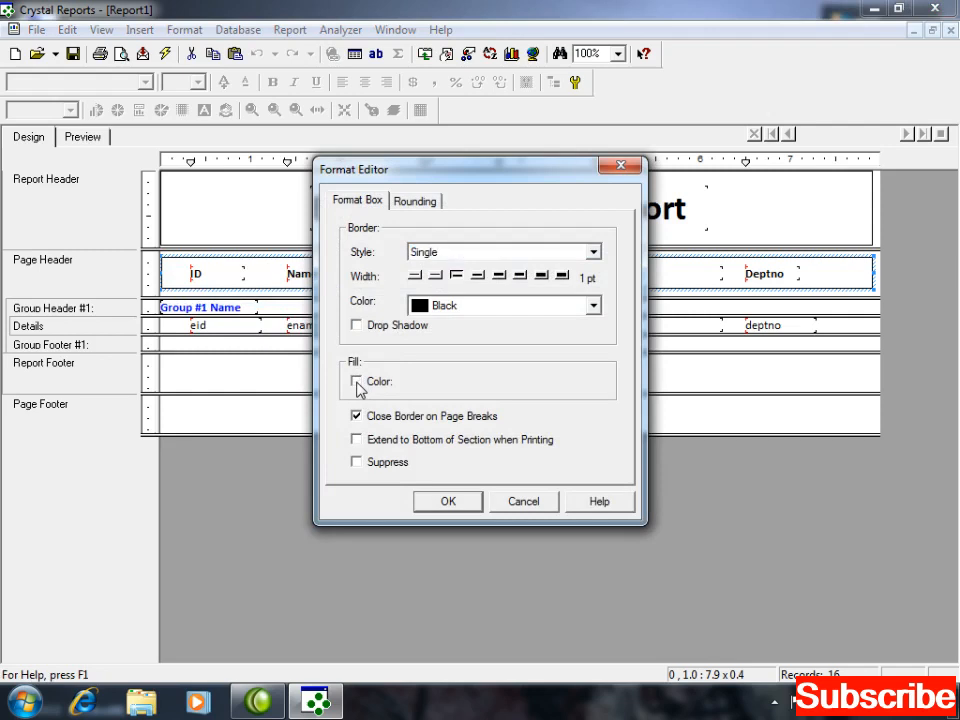
pyautogui.click(372, 388)
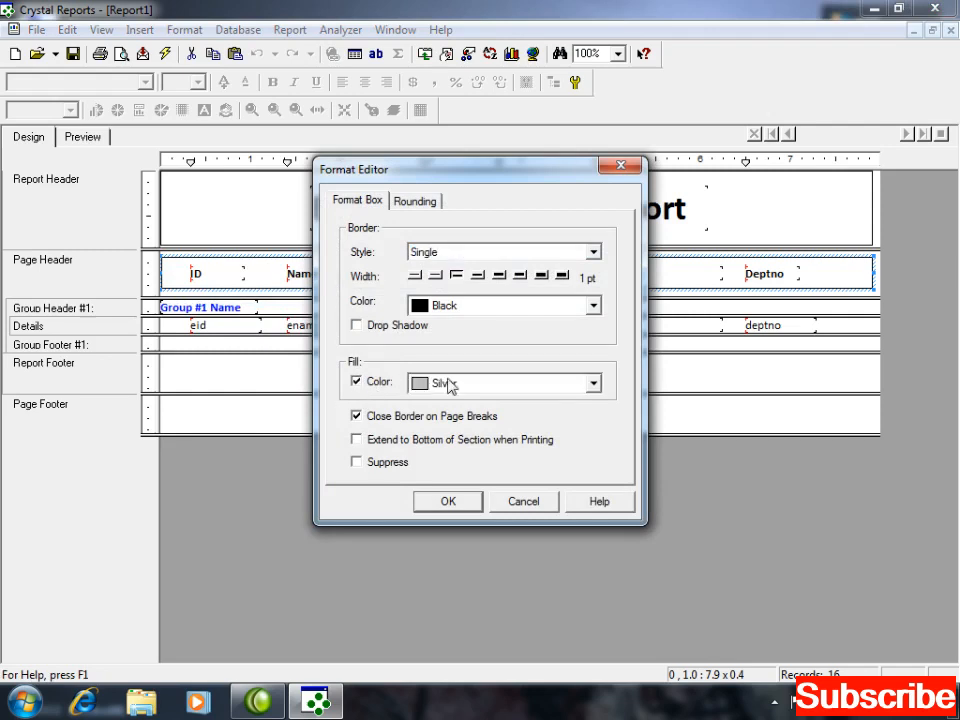
pyautogui.click(457, 386)
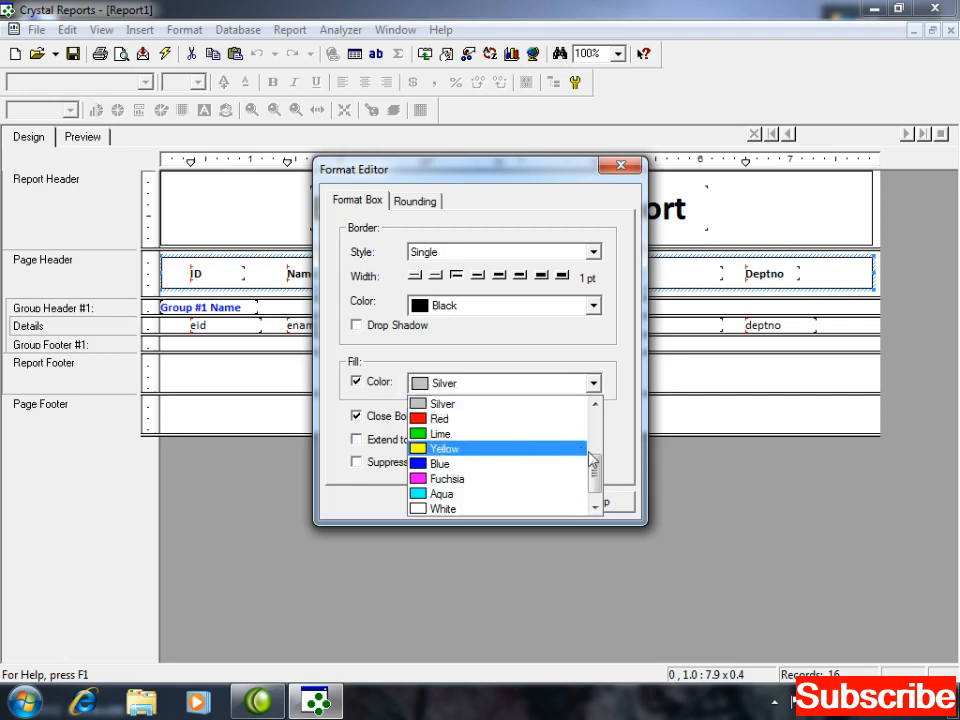
pyautogui.moveTo(598, 480); pyautogui.dragTo(598, 463)
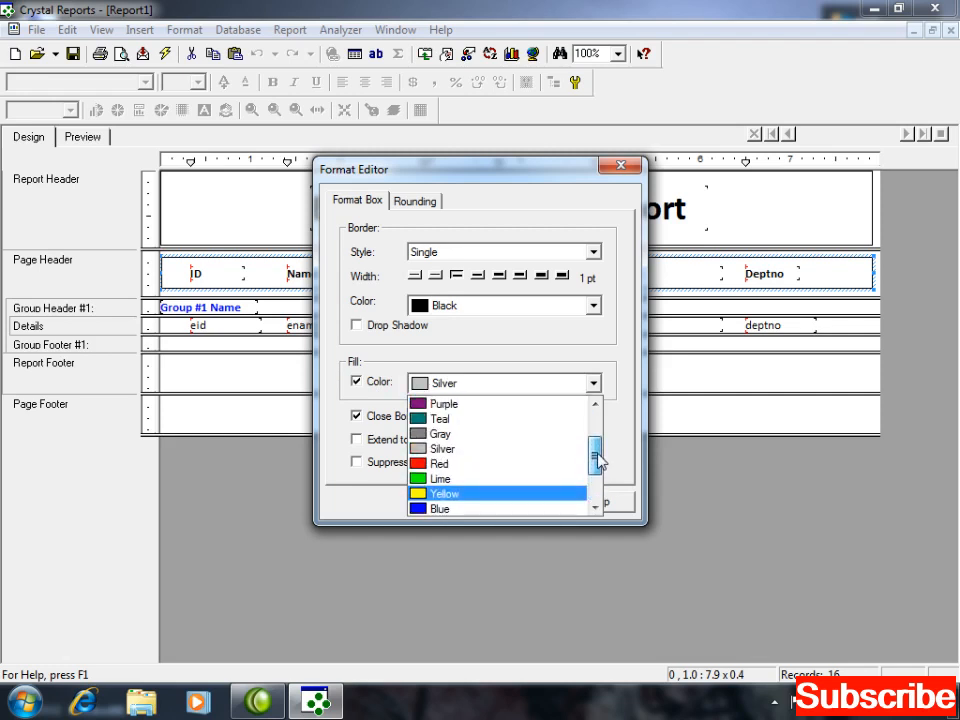
pyautogui.click(558, 458)
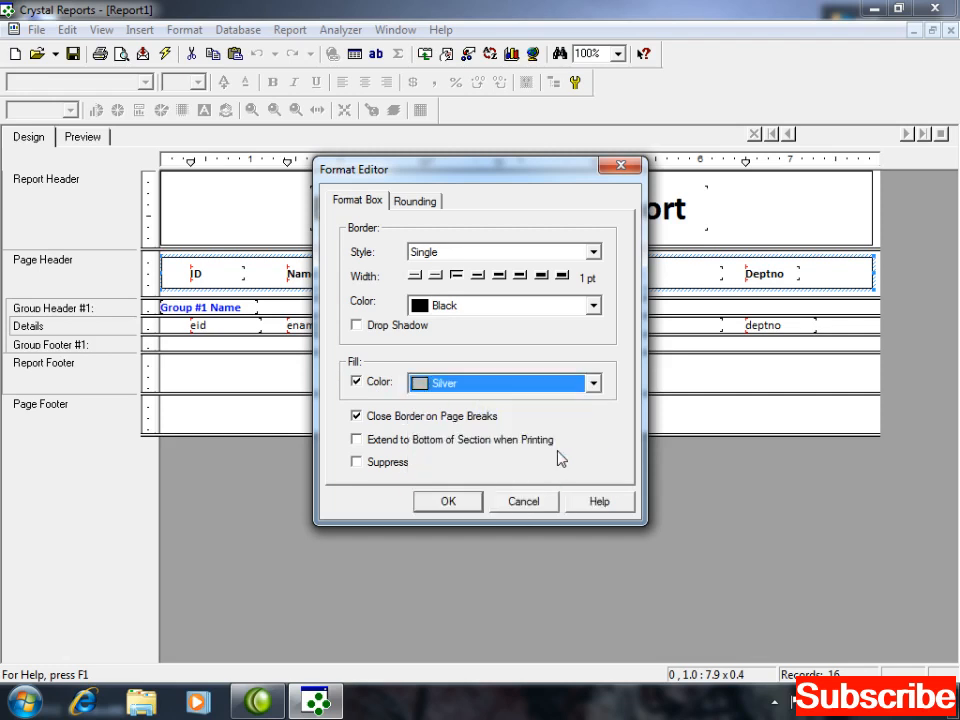
pyautogui.click(449, 508)
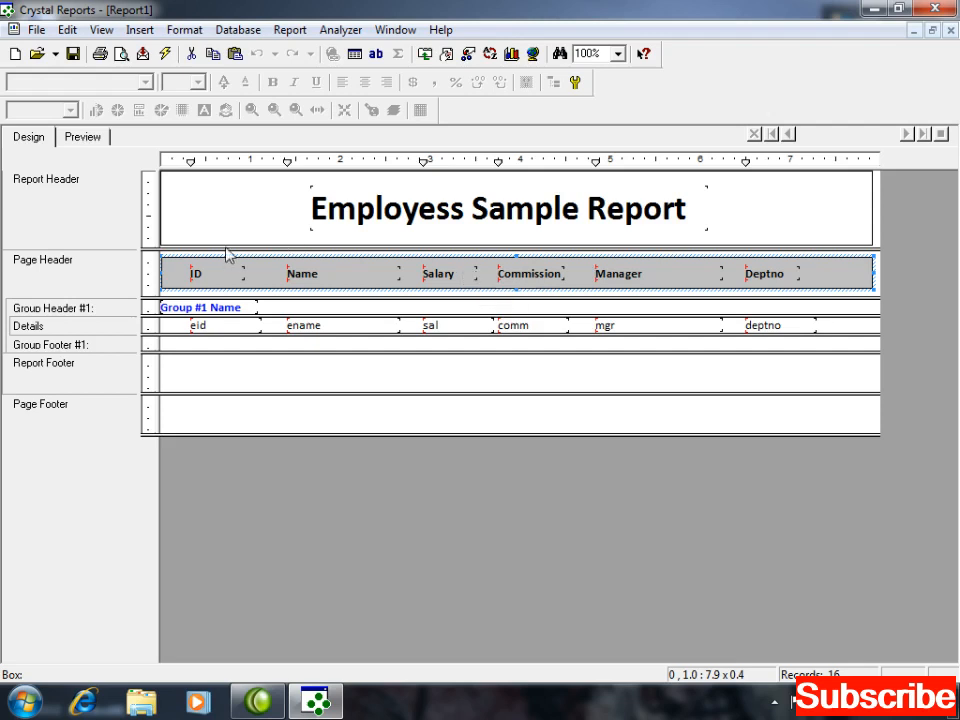
# Step: Fill the title's box in the Report Header with Gray
pyautogui.click(273, 204)
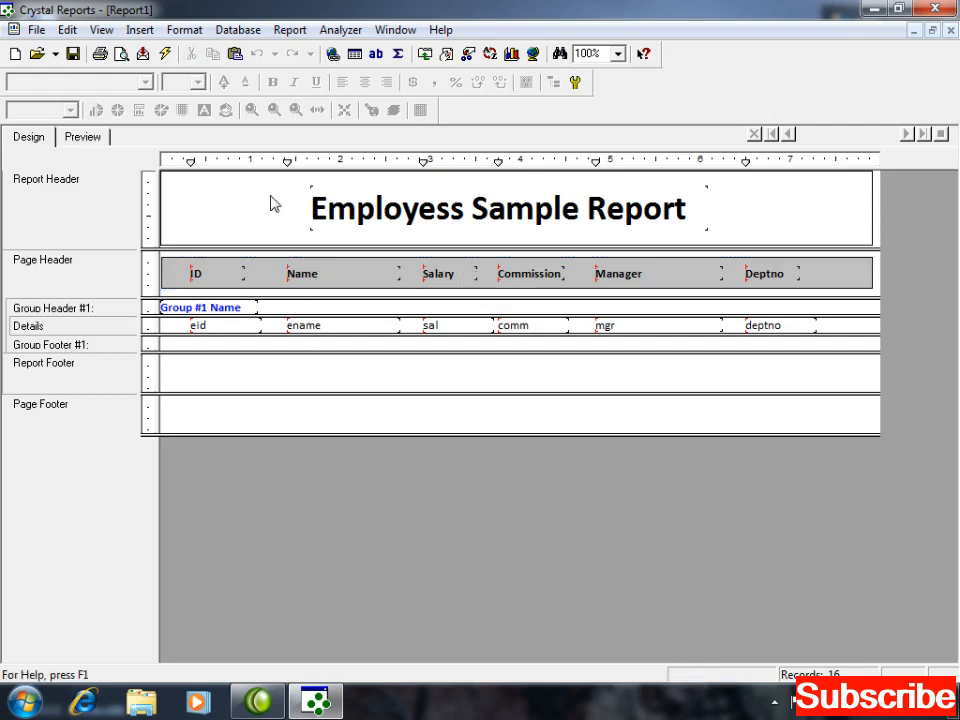
pyautogui.click(264, 252)
pyautogui.click(261, 242)
pyautogui.rightClick(261, 242)
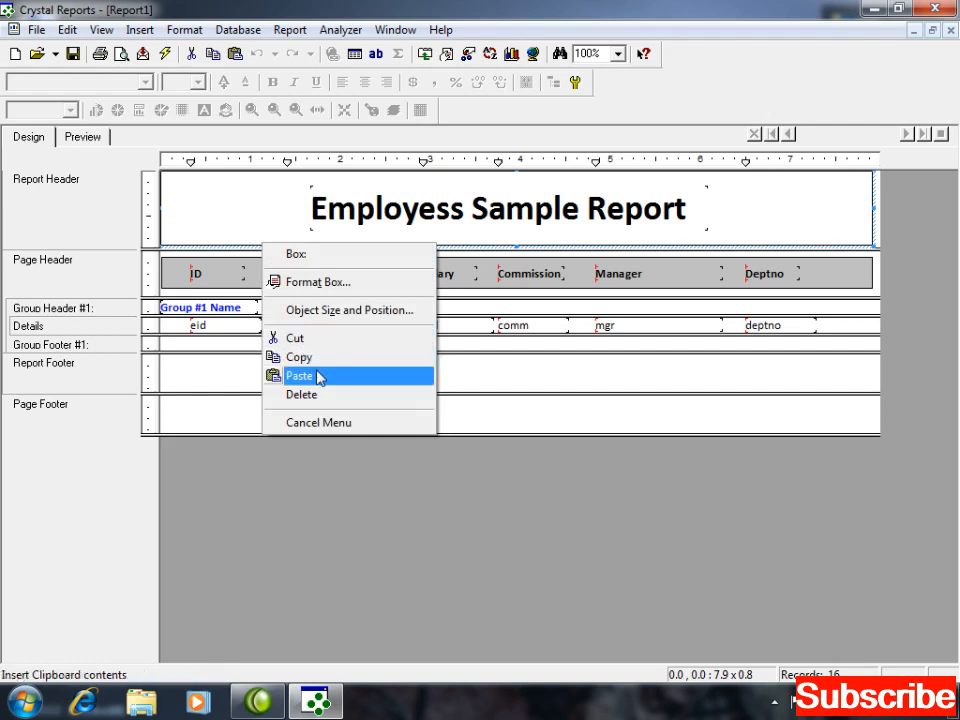
pyautogui.click(324, 286)
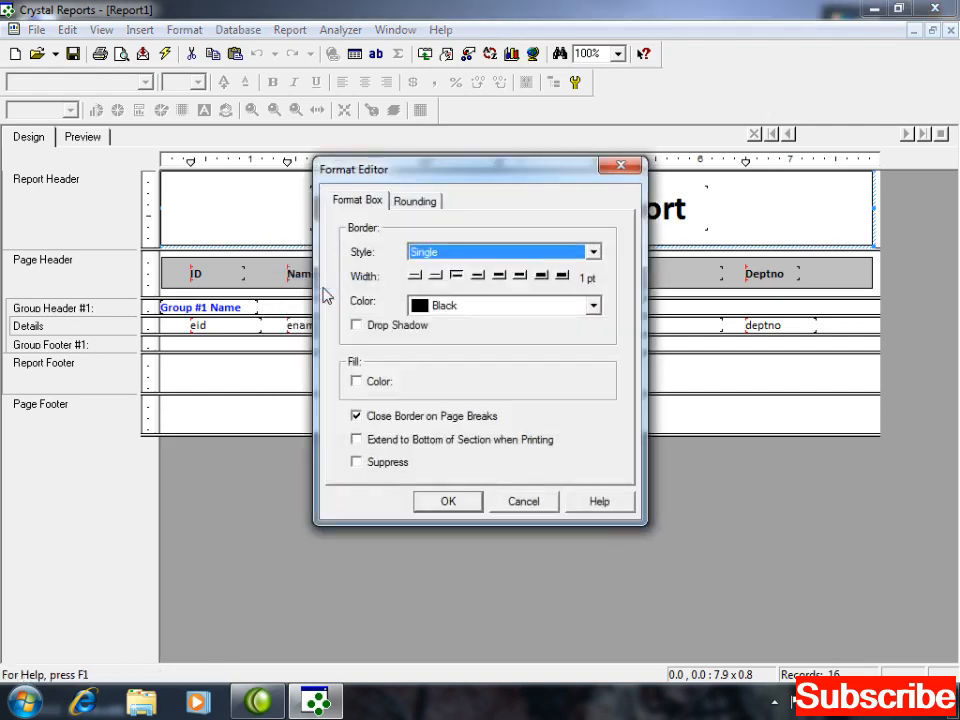
pyautogui.click(372, 383)
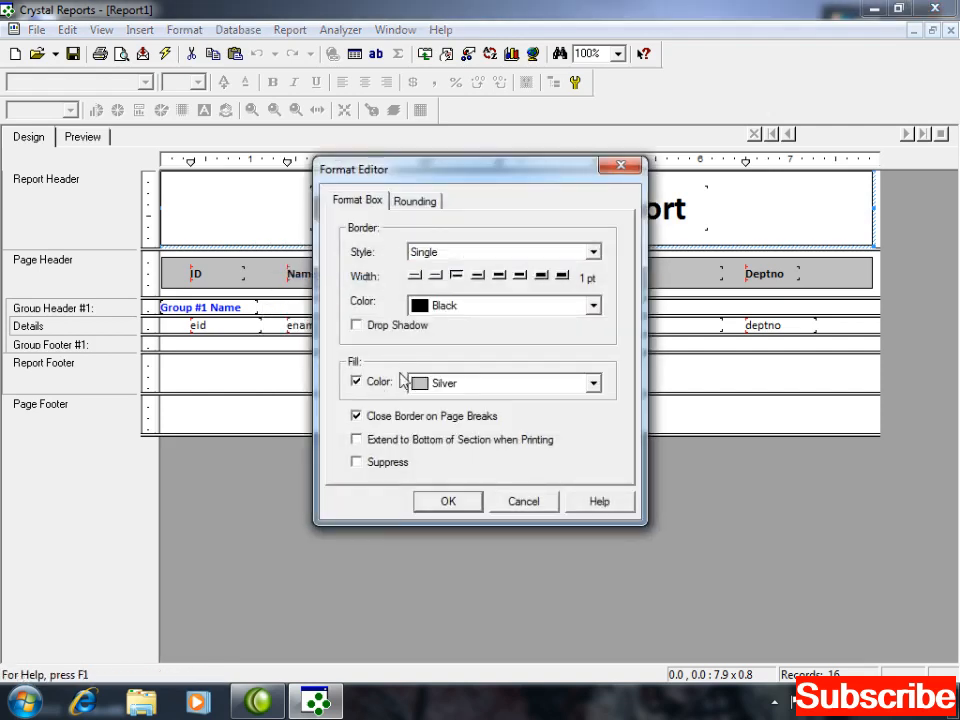
pyautogui.click(476, 391)
pyautogui.click(596, 405)
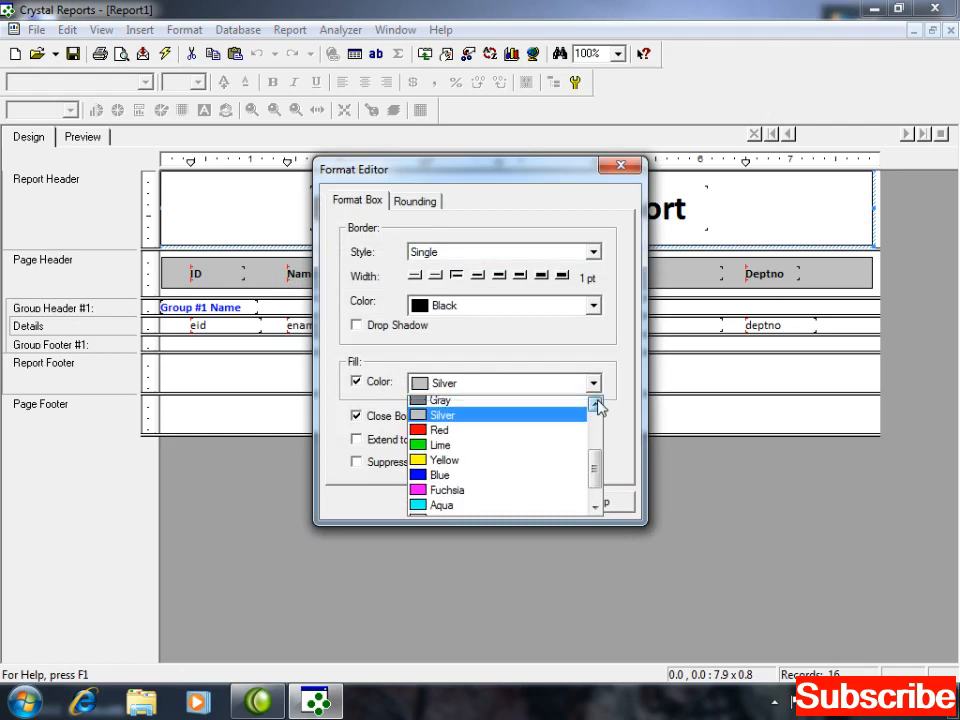
pyautogui.click(596, 404)
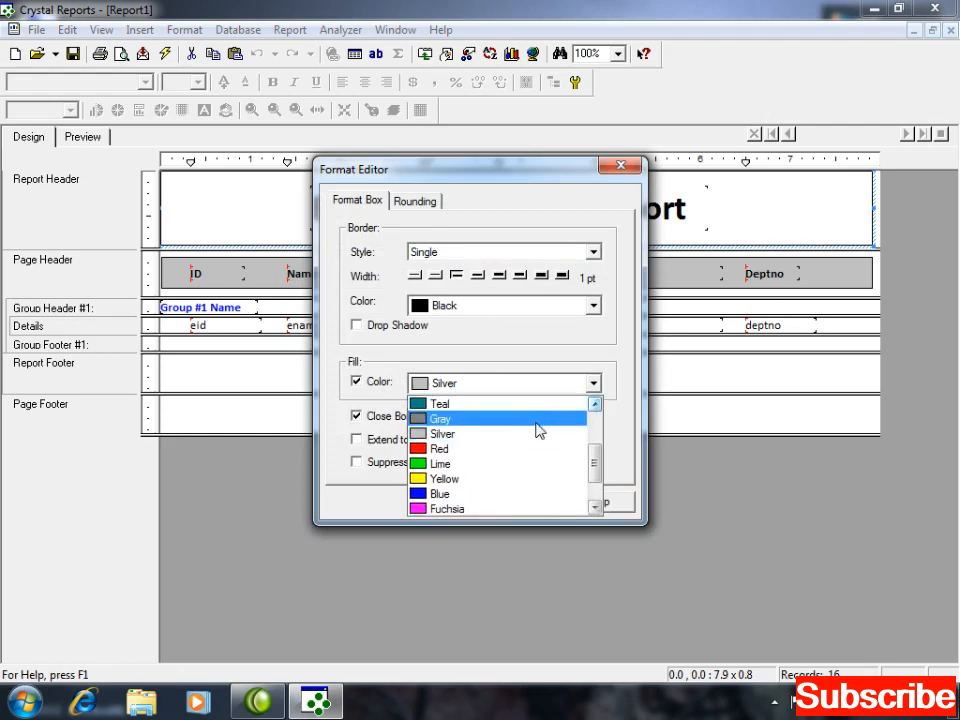
pyautogui.click(538, 430)
pyautogui.click(443, 503)
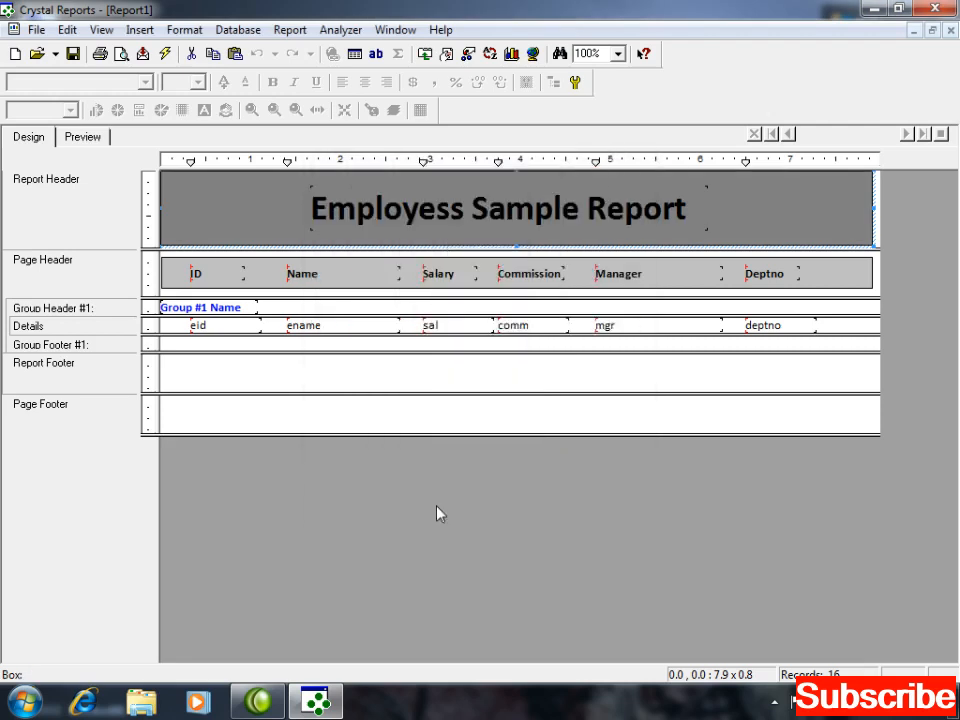
# Step: Select the whole report title text and set its font color to White in the text format settings
pyautogui.doubleClick(489, 208)
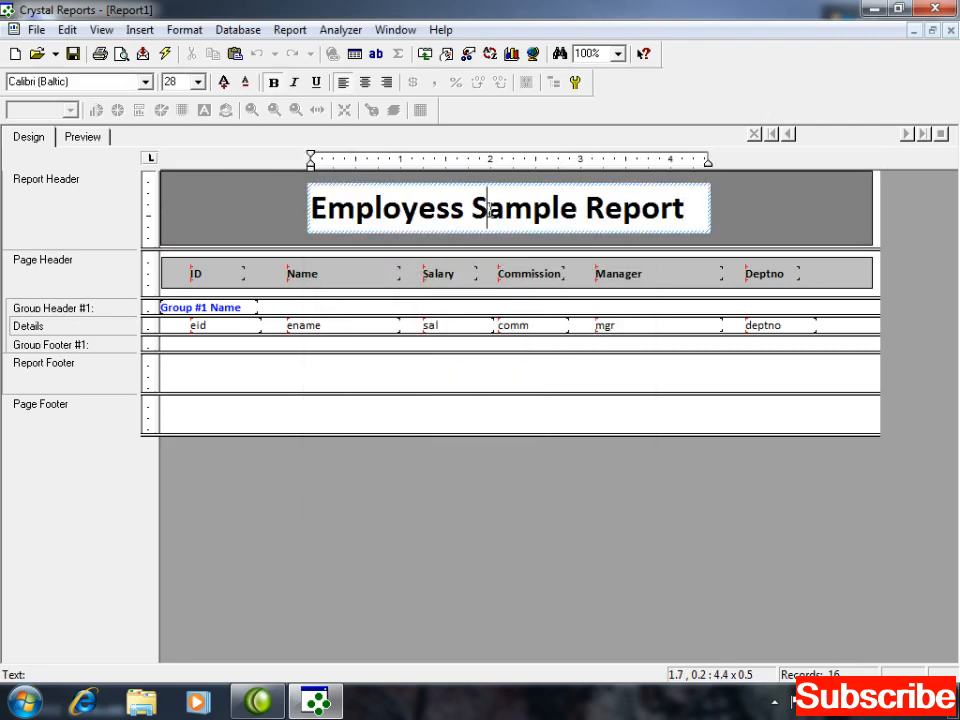
pyautogui.doubleClick(489, 208)
pyautogui.moveTo(313, 208); pyautogui.dragTo(700, 210)
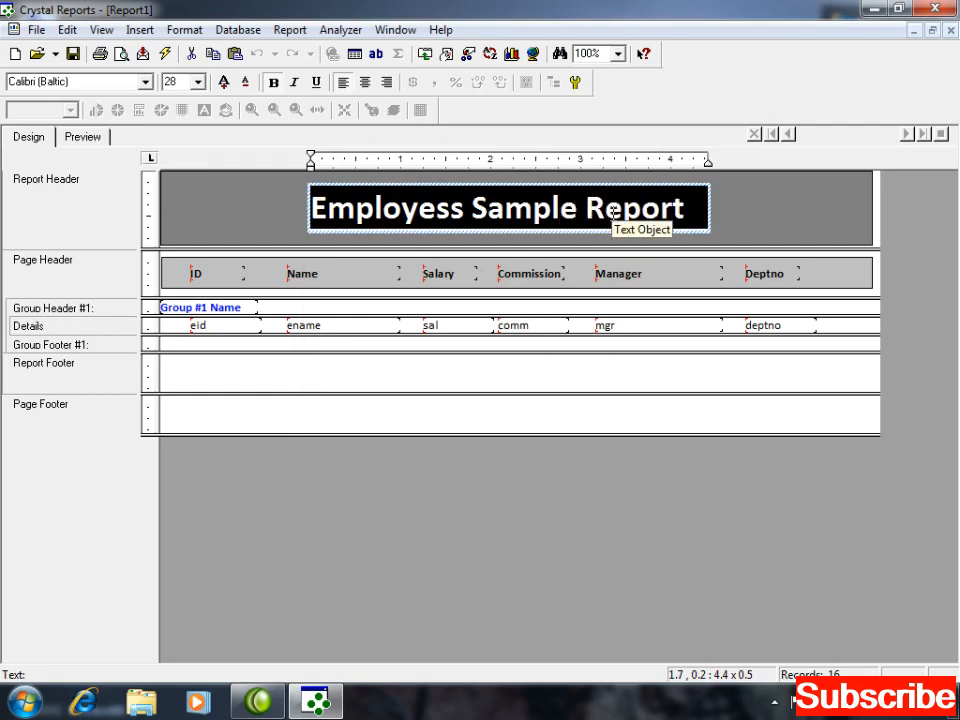
pyautogui.rightClick(613, 212)
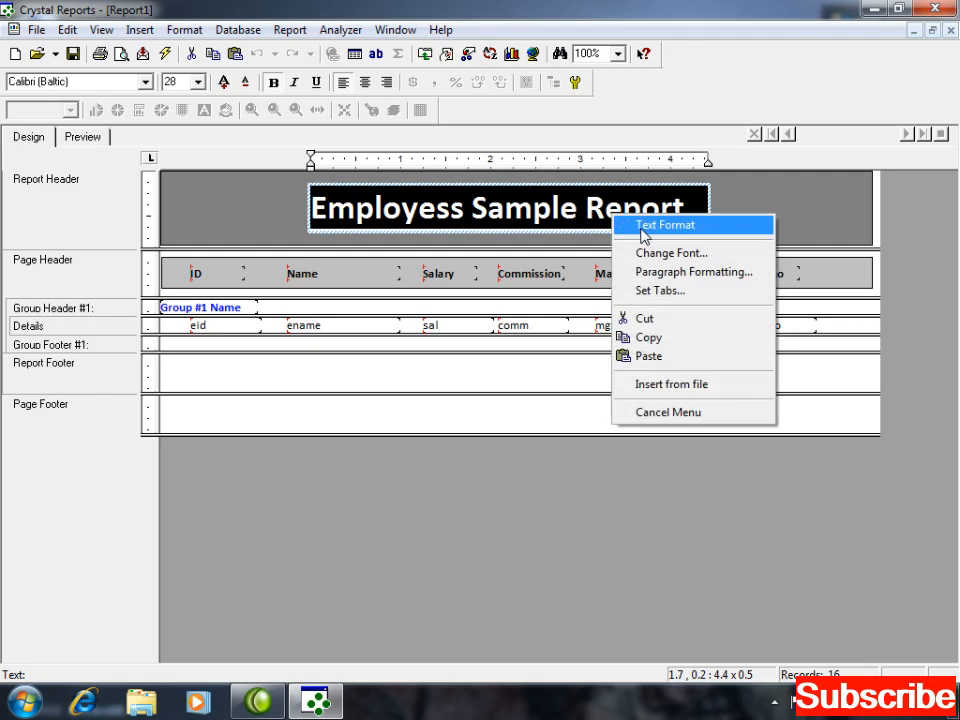
pyautogui.click(642, 229)
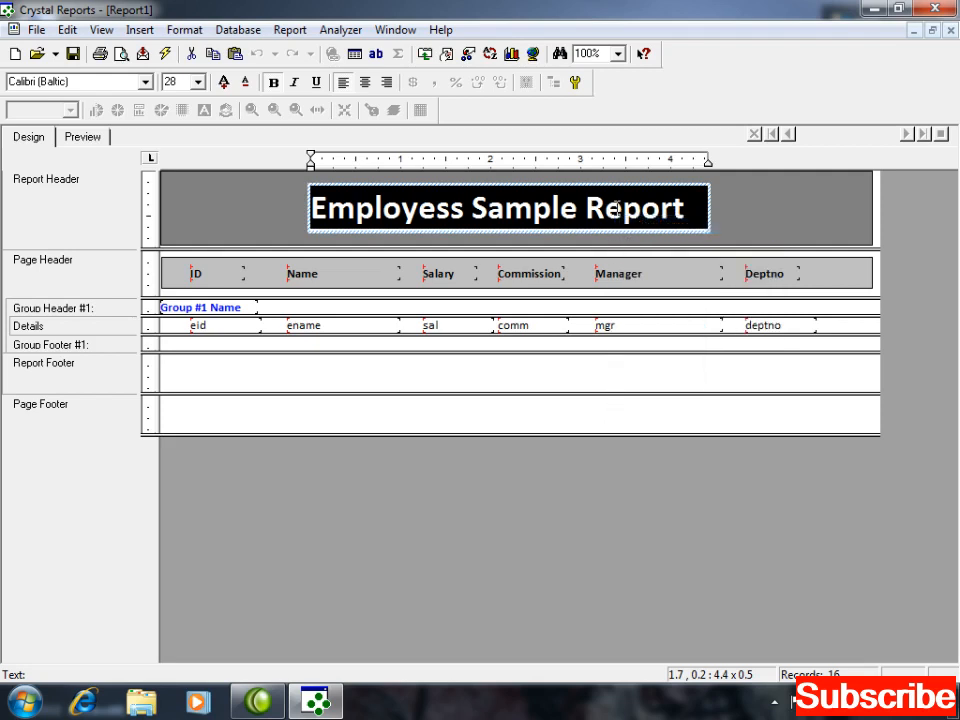
pyautogui.rightClick(617, 208)
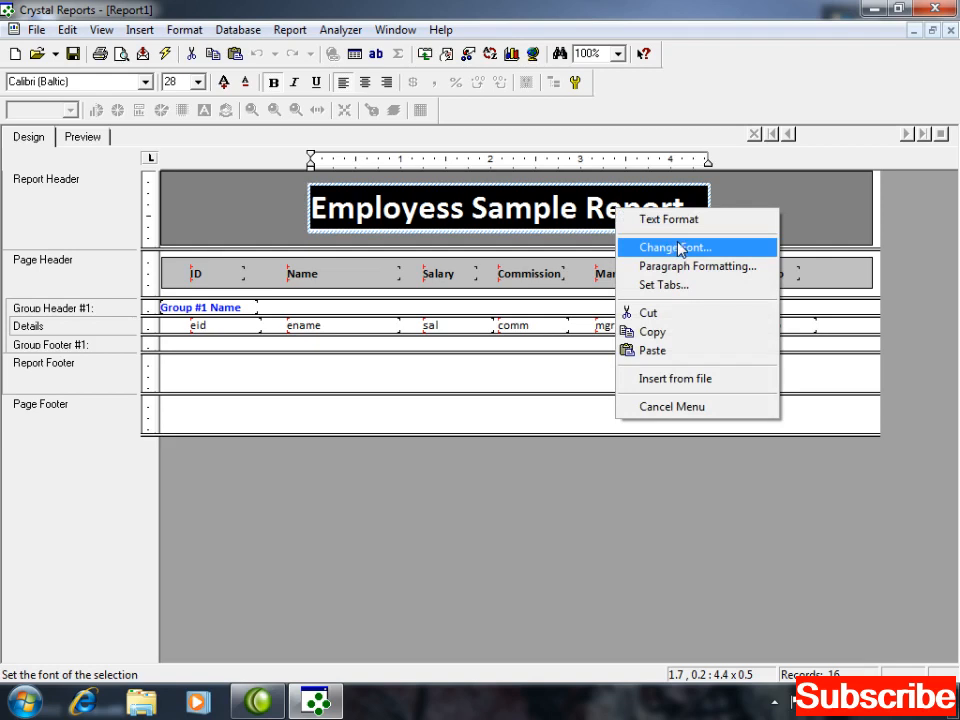
pyautogui.click(678, 247)
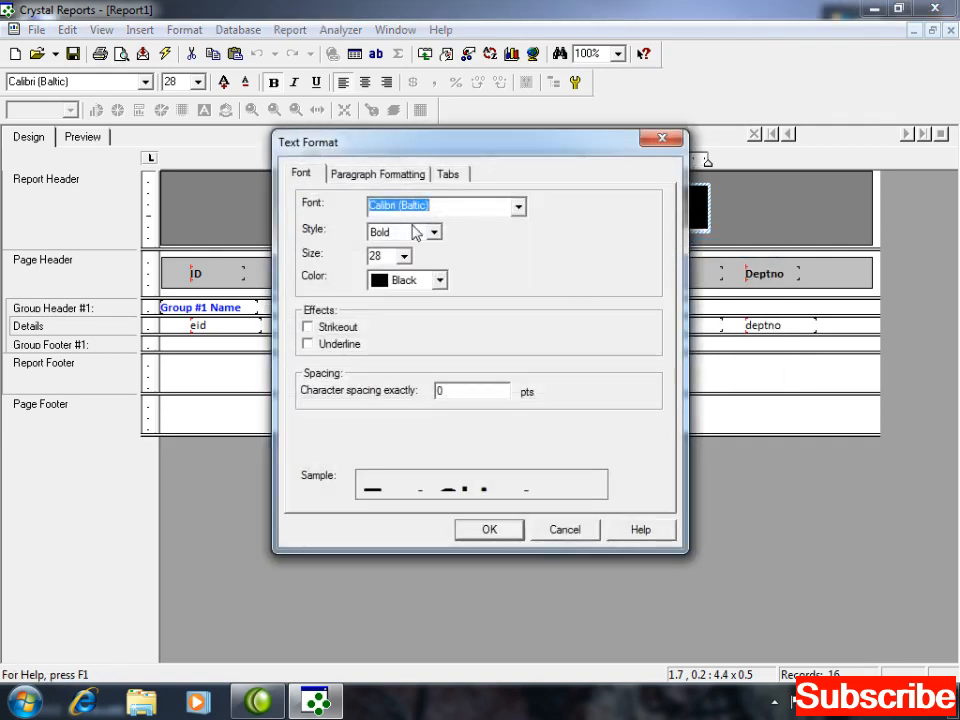
pyautogui.click(422, 282)
pyautogui.moveTo(439, 339); pyautogui.dragTo(440, 392)
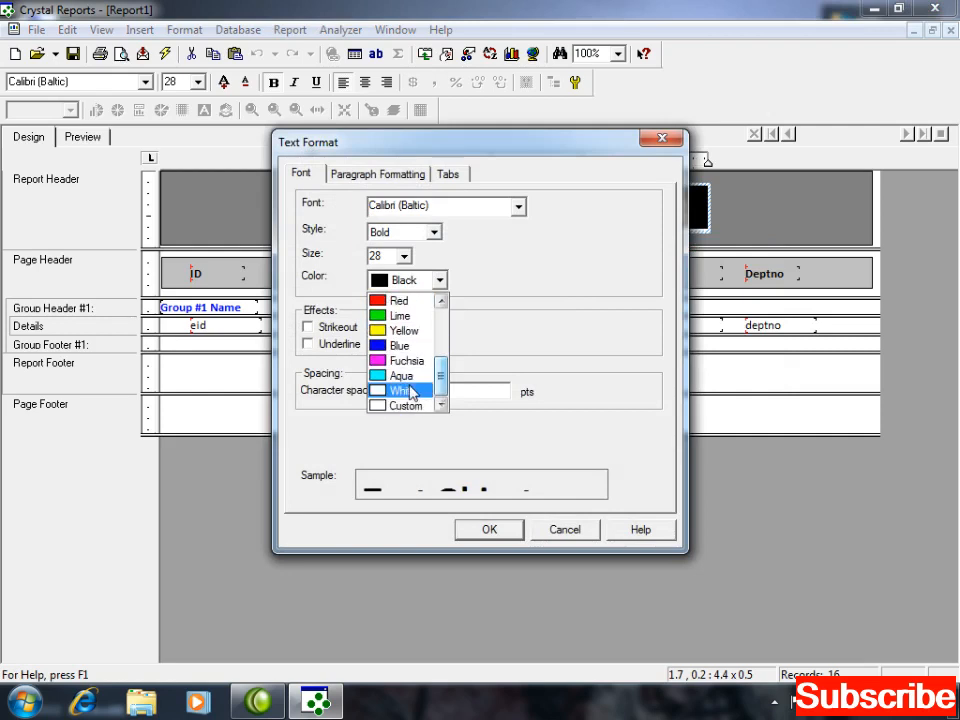
pyautogui.click(409, 391)
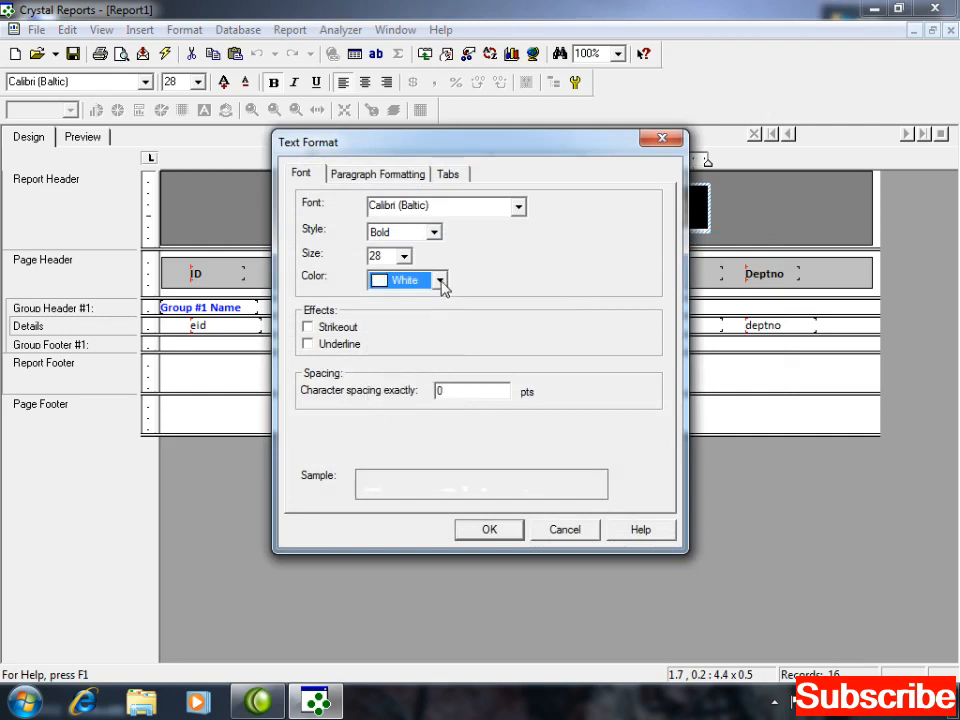
pyautogui.click(440, 282)
pyautogui.click(405, 406)
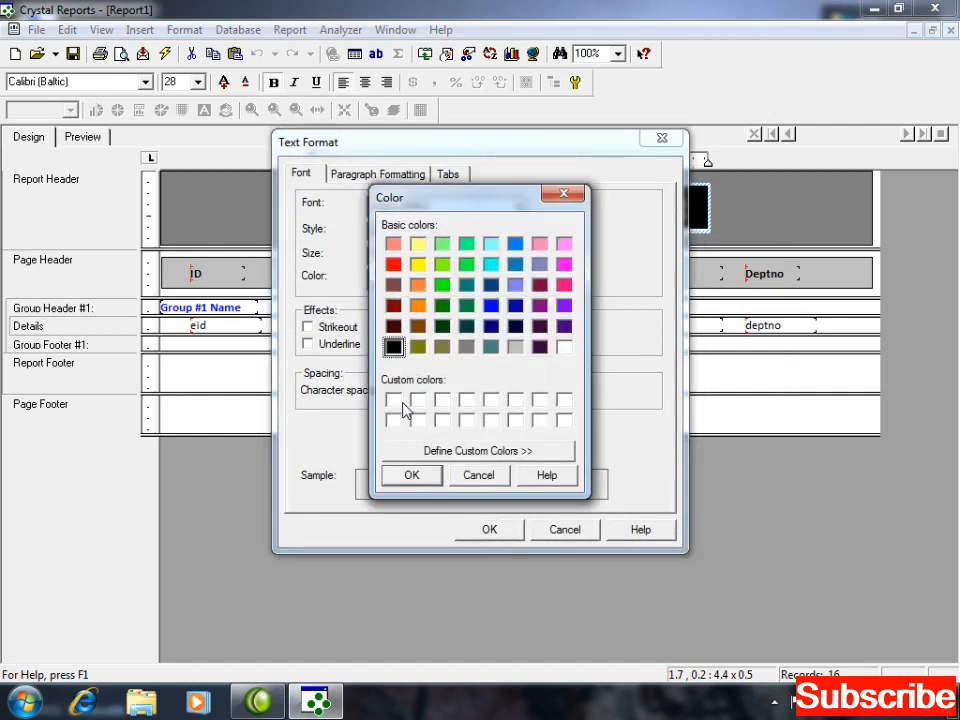
pyautogui.press('Escape')
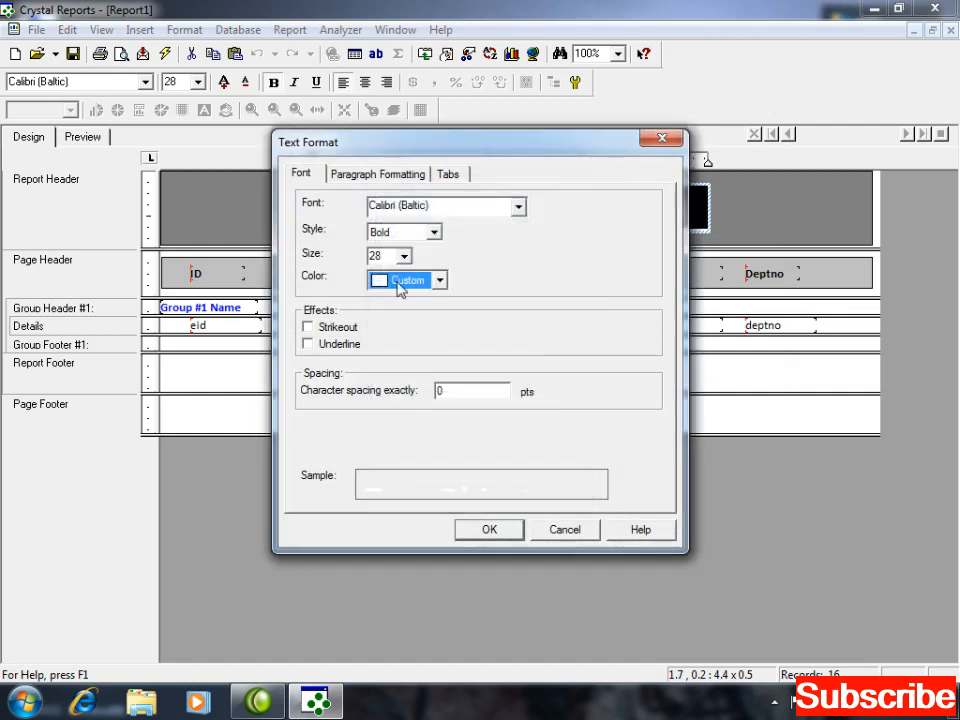
pyautogui.click(439, 280)
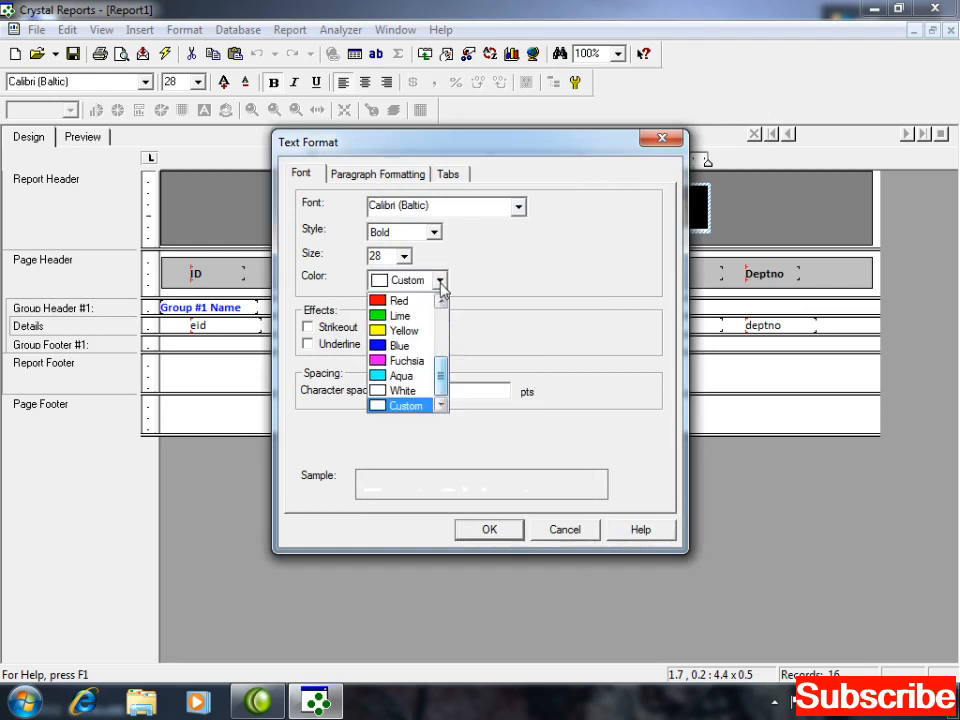
pyautogui.click(407, 391)
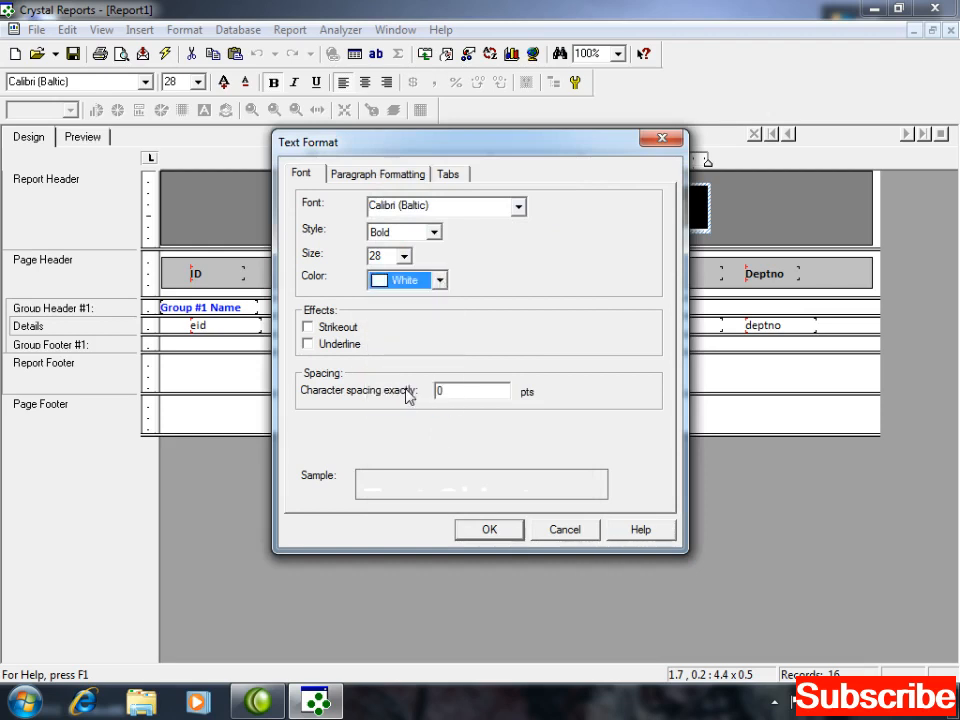
# Step: Turn on the underline effect for the report title and apply the text formatting
pyautogui.click(339, 346)
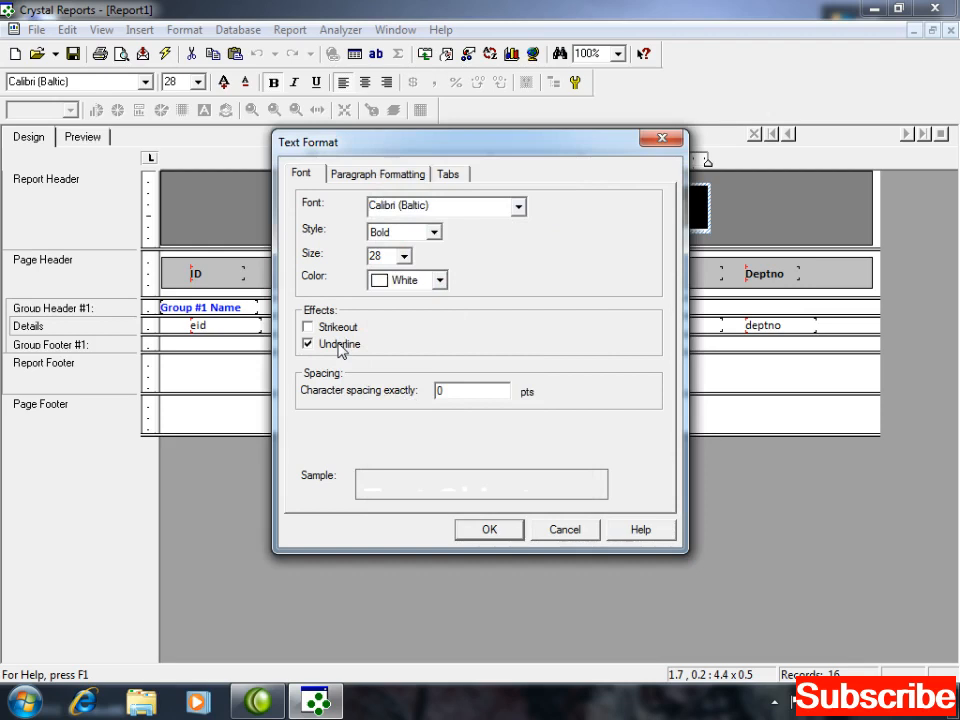
pyautogui.click(489, 530)
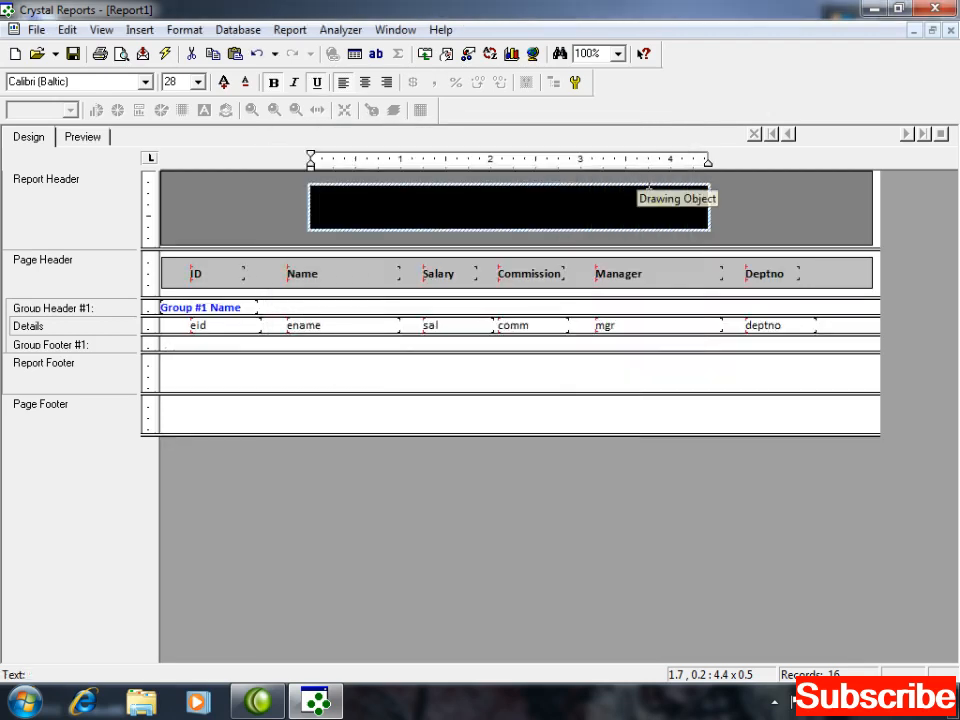
pyautogui.click(752, 220)
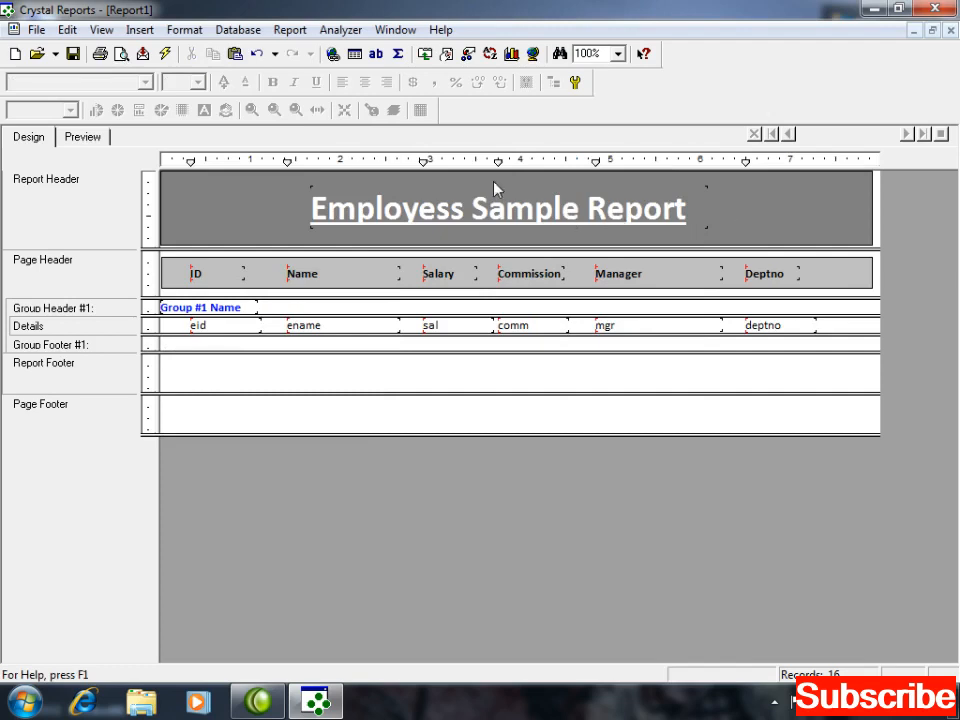
# Step: Increase the height of the title's text object to about 0.6 and preview the report
pyautogui.click(462, 211)
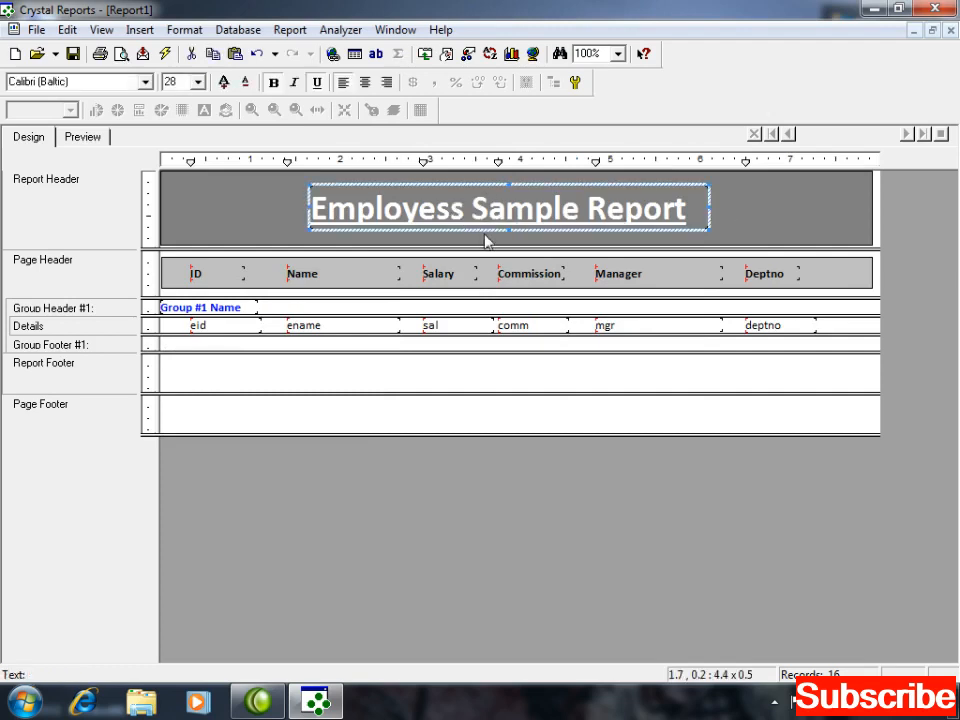
pyautogui.hotkey('shift', 'Down')
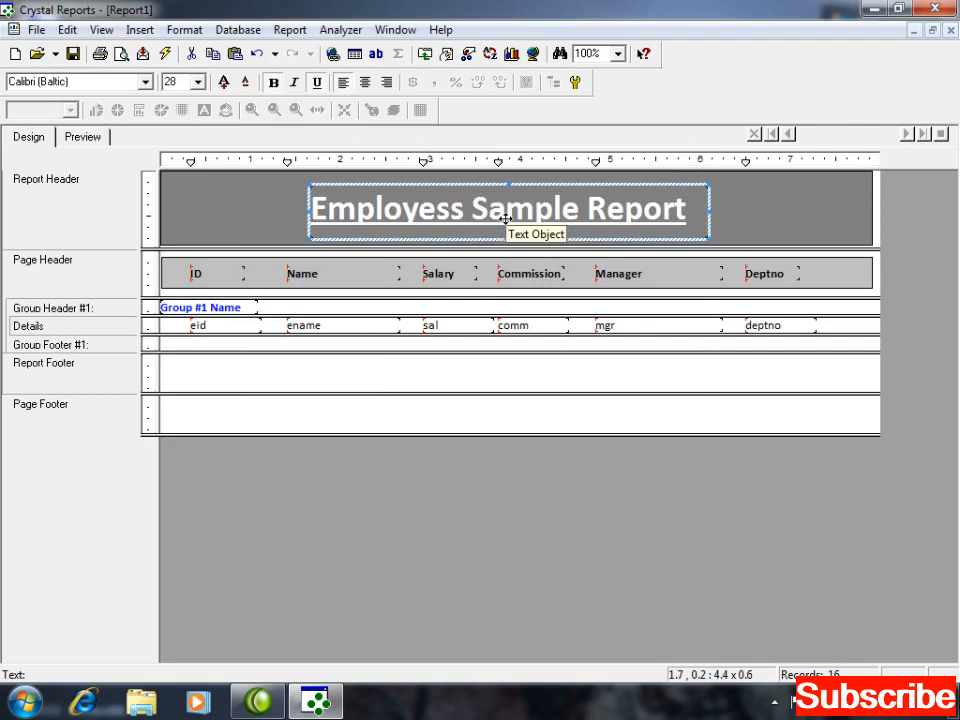
pyautogui.click(789, 208)
pyautogui.click(82, 139)
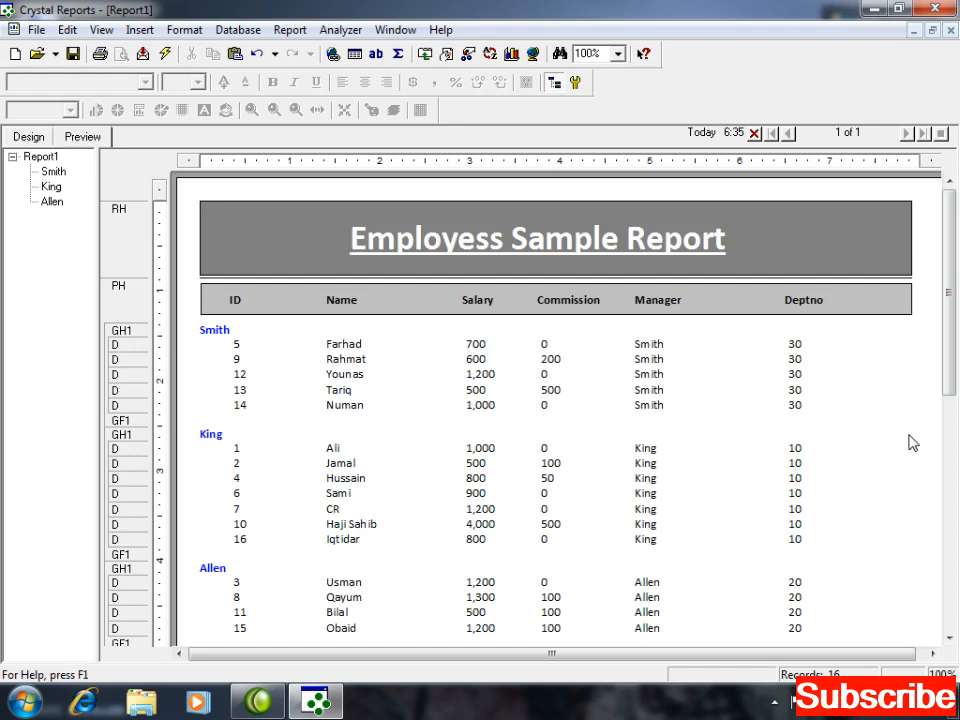
# Step: Start saving the report and browse from the Classes folder on the Desktop to the 07-10-2012 folder inside CR
pyautogui.hotkey('ctrl', 's')
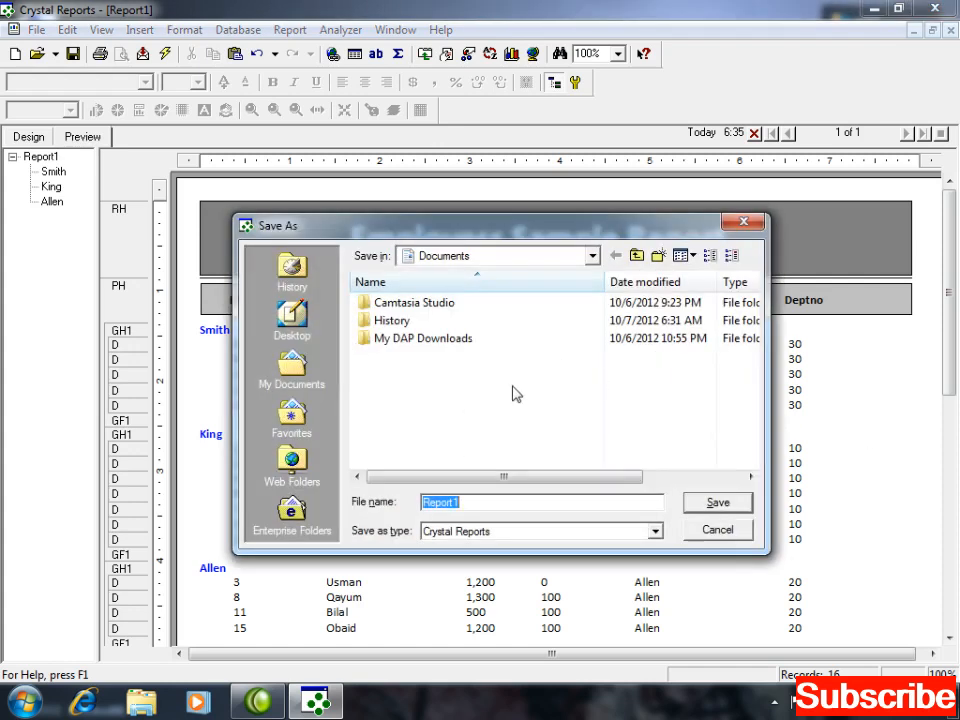
pyautogui.click(291, 320)
pyautogui.click(450, 347)
pyautogui.click(490, 397)
pyautogui.press('c')
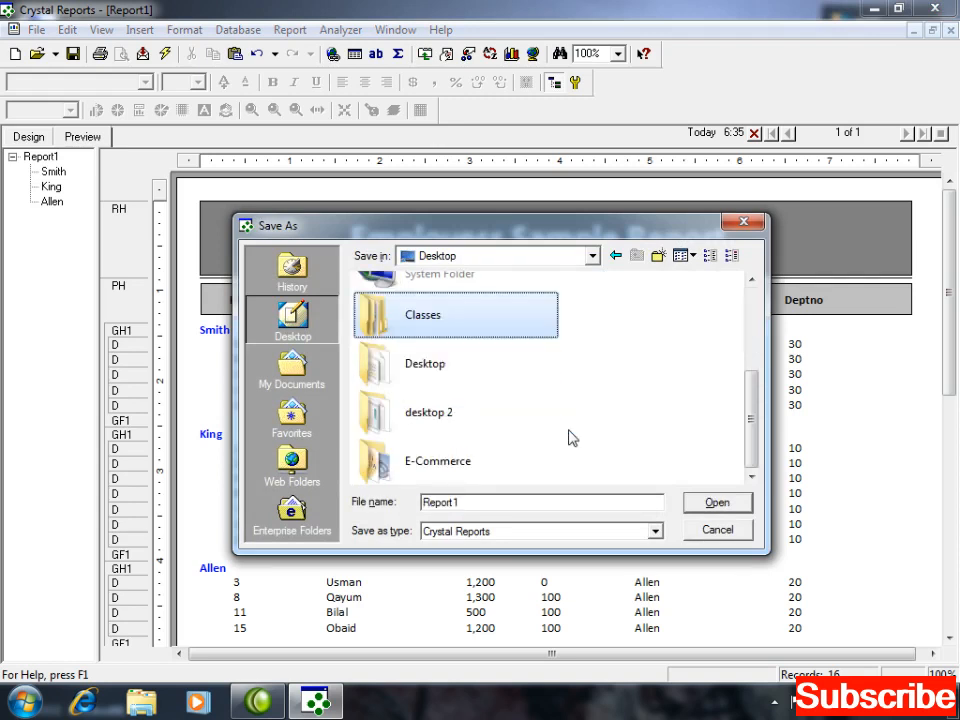
pyautogui.press('Return')
pyautogui.press('Down')
pyautogui.press('Return')
pyautogui.press('Down')
pyautogui.press('Return')
pyautogui.press('Down')
pyautogui.press('Return')
pyautogui.press('Down')
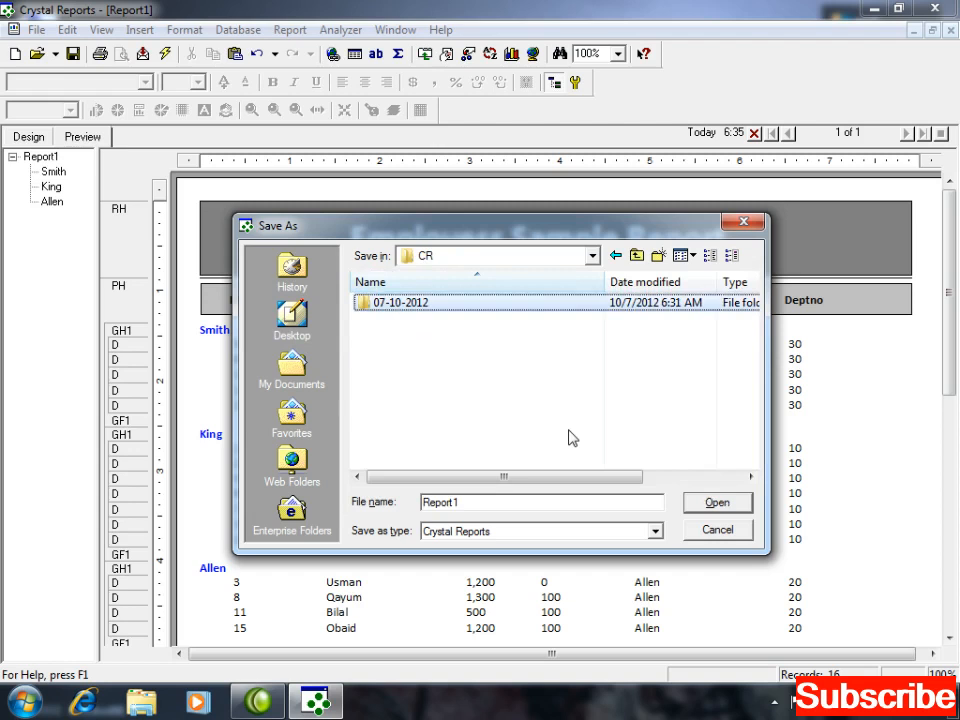
pyautogui.press('Return')
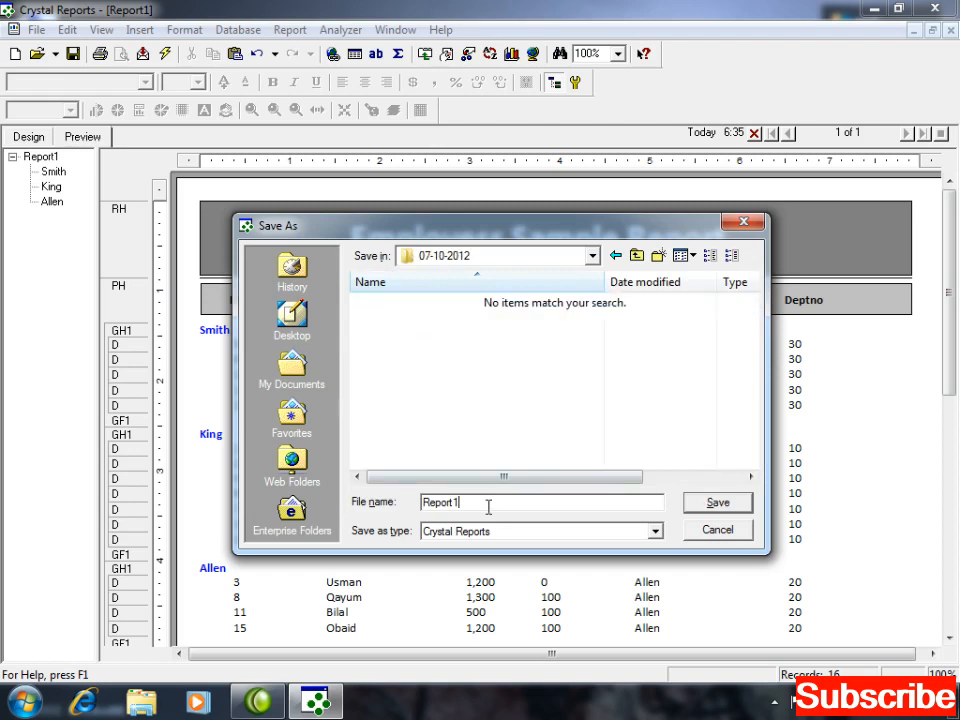
# Step: Name the report file Sort_Groupt_Format and save it as a Crystal Reports file
pyautogui.press('BackSpace')
pyautogui.press('BackSpace')
pyautogui.press('BackSpace')
pyautogui.press('BackSpace')
pyautogui.press('BackSpace')
pyautogui.write('S')
pyautogui.write('orma')
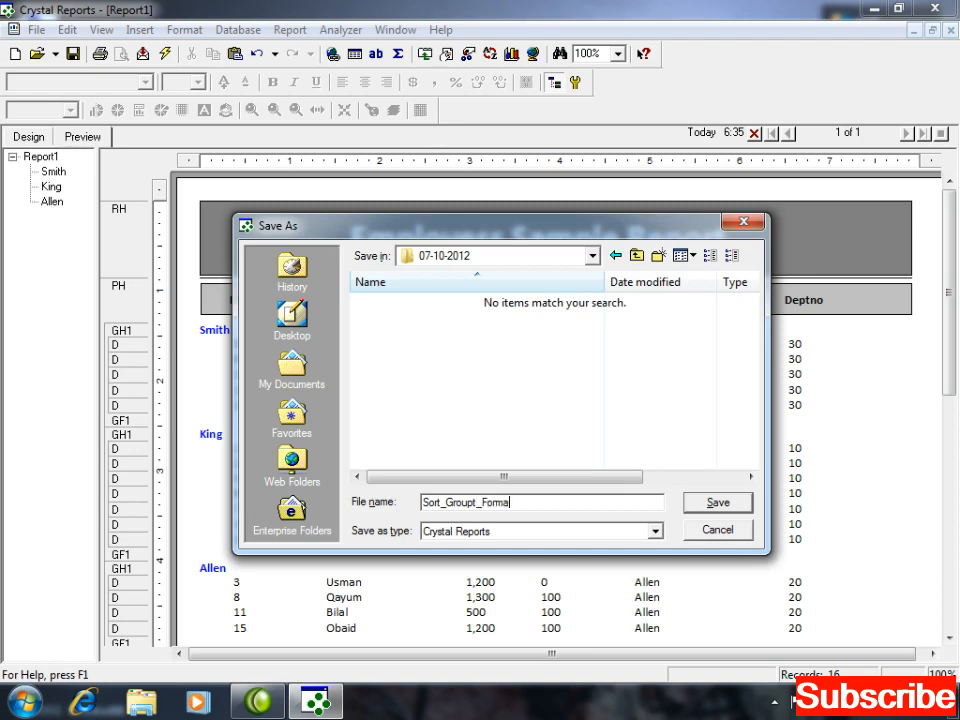
pyautogui.hotkey('shift', 'Left')
pyautogui.hotkey('shift', 'Left')
pyautogui.hotkey('shift', 'Left')
pyautogui.hotkey('shift', 'Left')
pyautogui.hotkey('shift', 'Left')
pyautogui.hotkey('shift', 'Left')
pyautogui.hotkey('shift', 'Left')
pyautogui.hotkey('shift', 'Left')
pyautogui.hotkey('shift', 'Left')
pyautogui.hotkey('shift', 'Left')
pyautogui.hotkey('shift', 'Left')
pyautogui.hotkey('shift', 'Left')
pyautogui.hotkey('shift', 'Left')
pyautogui.hotkey('shift', 'Left')
pyautogui.hotkey('shift', 'Left')
pyautogui.hotkey('shift', 'Left')
pyautogui.hotkey('shift', 'Left')
pyautogui.press('Right')
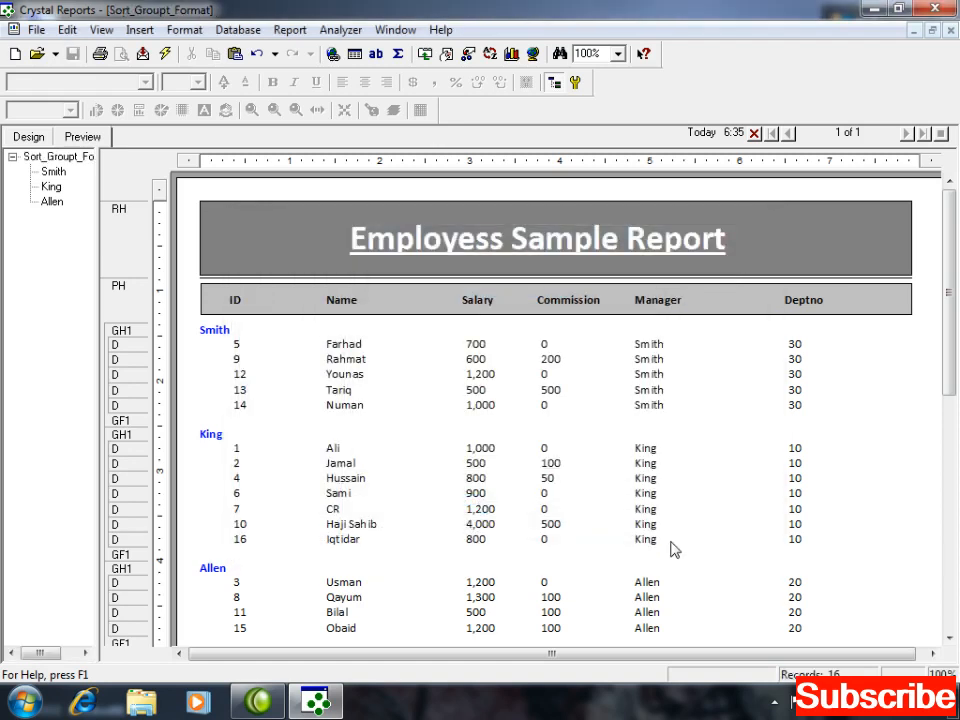
pyautogui.click(779, 702)
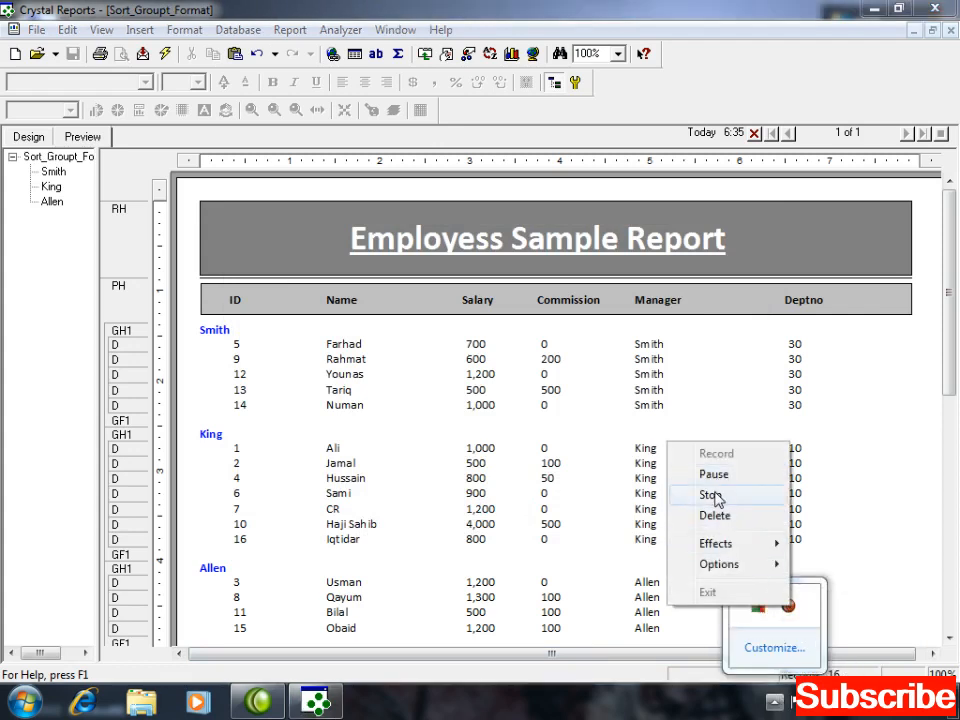
pyautogui.click(713, 497)
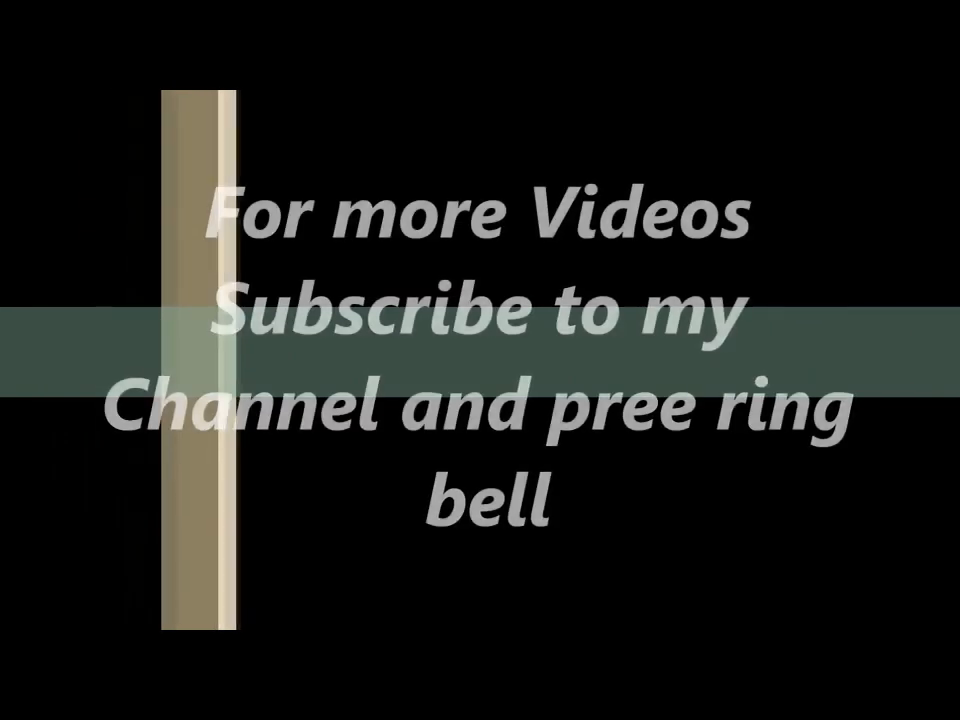